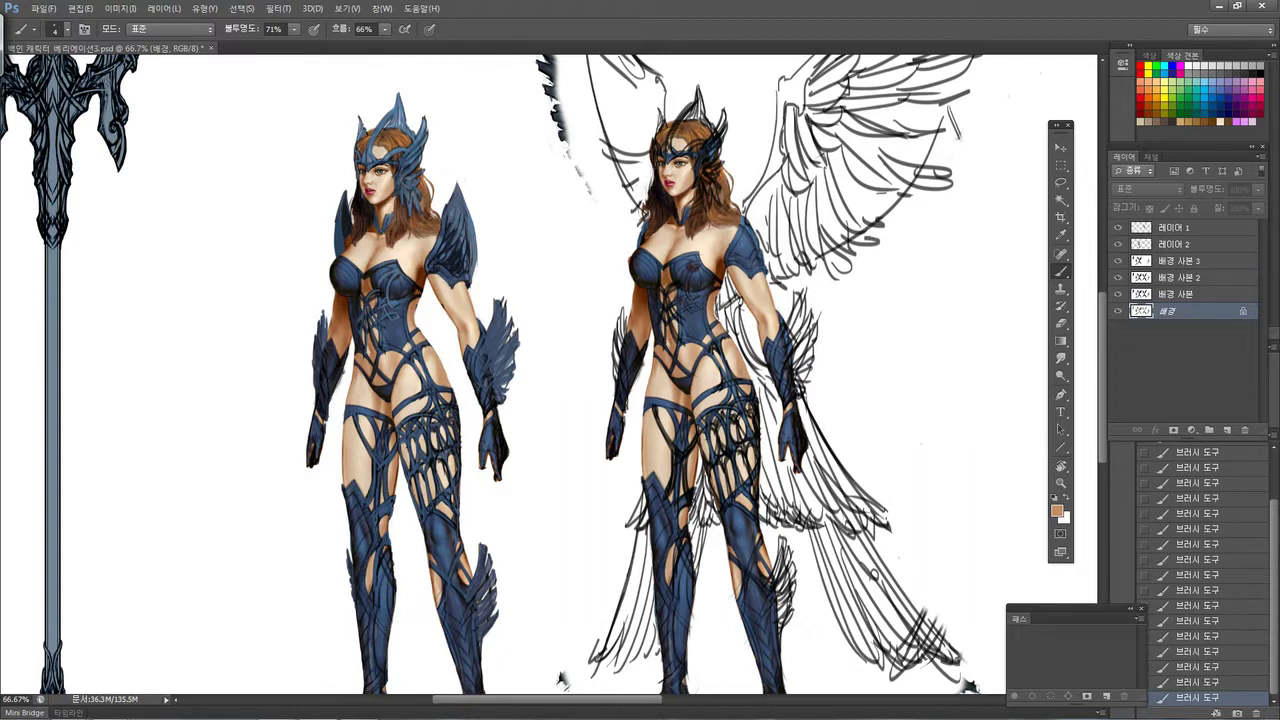
# Examine the two front-view armoured figures from helmet to boots, including the rough wing sketch behind the second figure
pyautogui.moveTo(668, 265)
pyautogui.mouseDown()
pyautogui.moveTo(565, 345)
pyautogui.moveTo(590, 334)
pyautogui.moveTo(610, 283)
pyautogui.mouseUp()
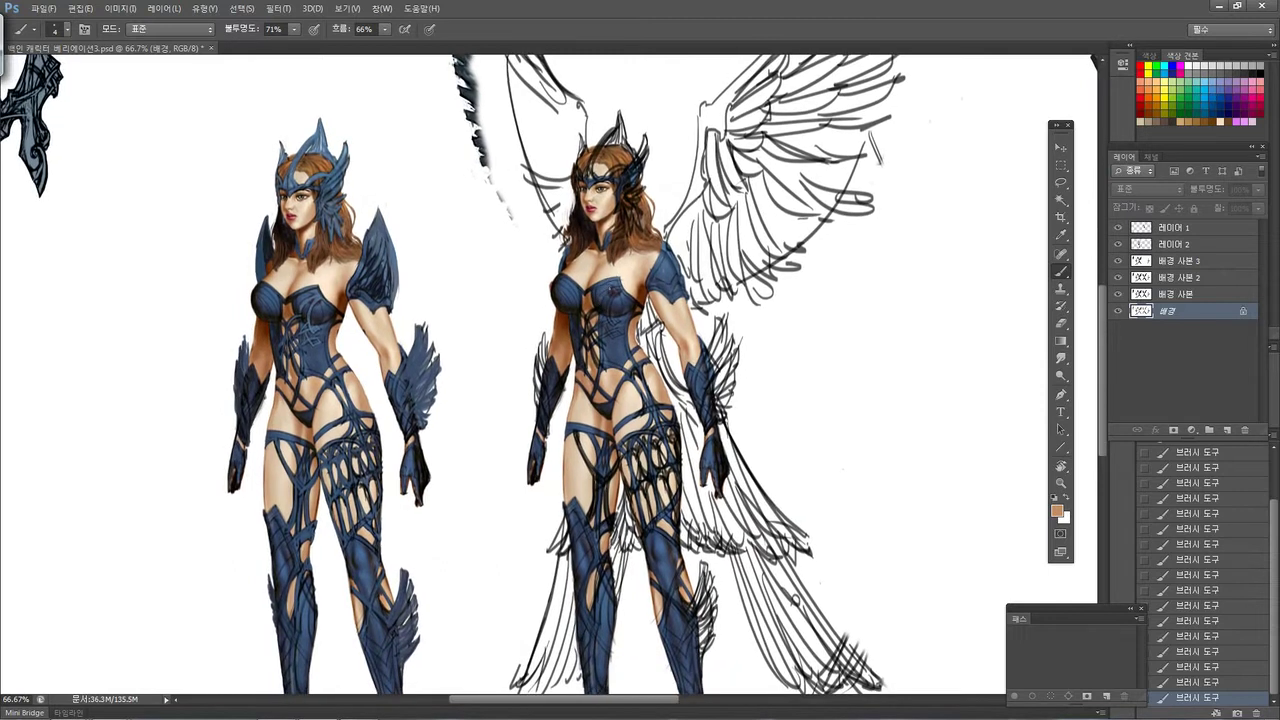
pyautogui.moveTo(616, 339); pyautogui.dragTo(629, 301)
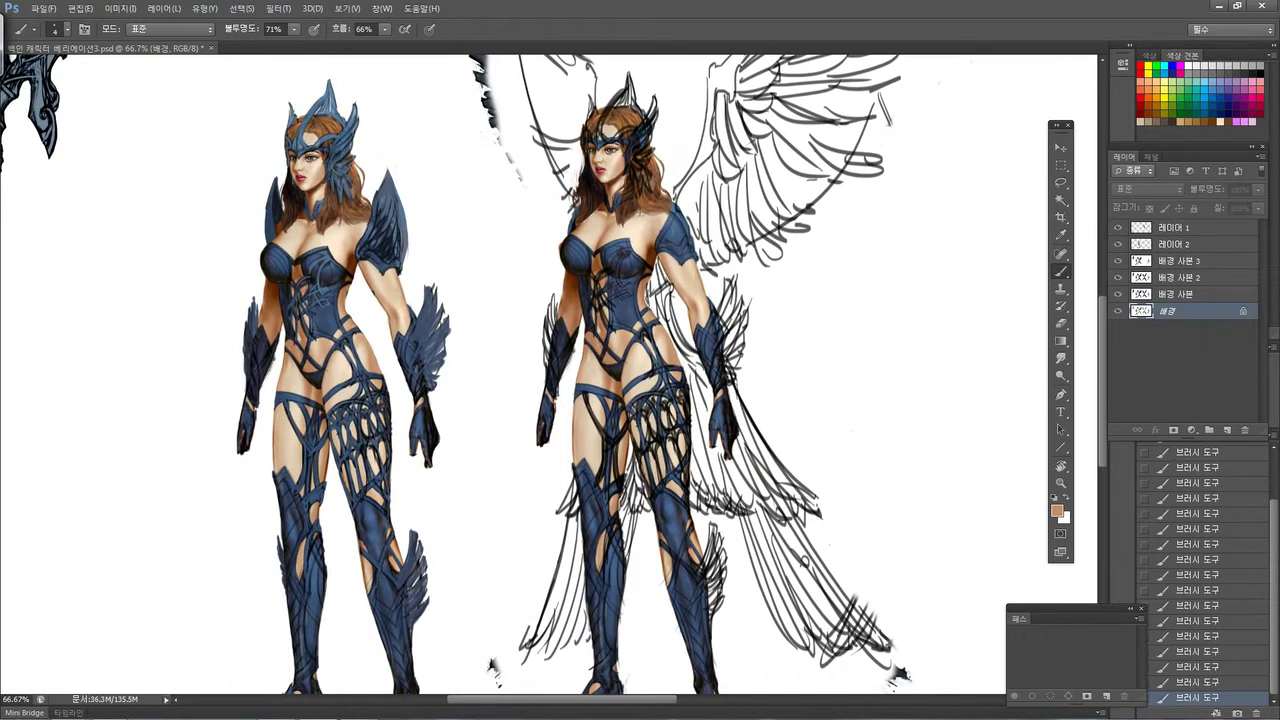
pyautogui.moveTo(644, 259); pyautogui.dragTo(628, 298)
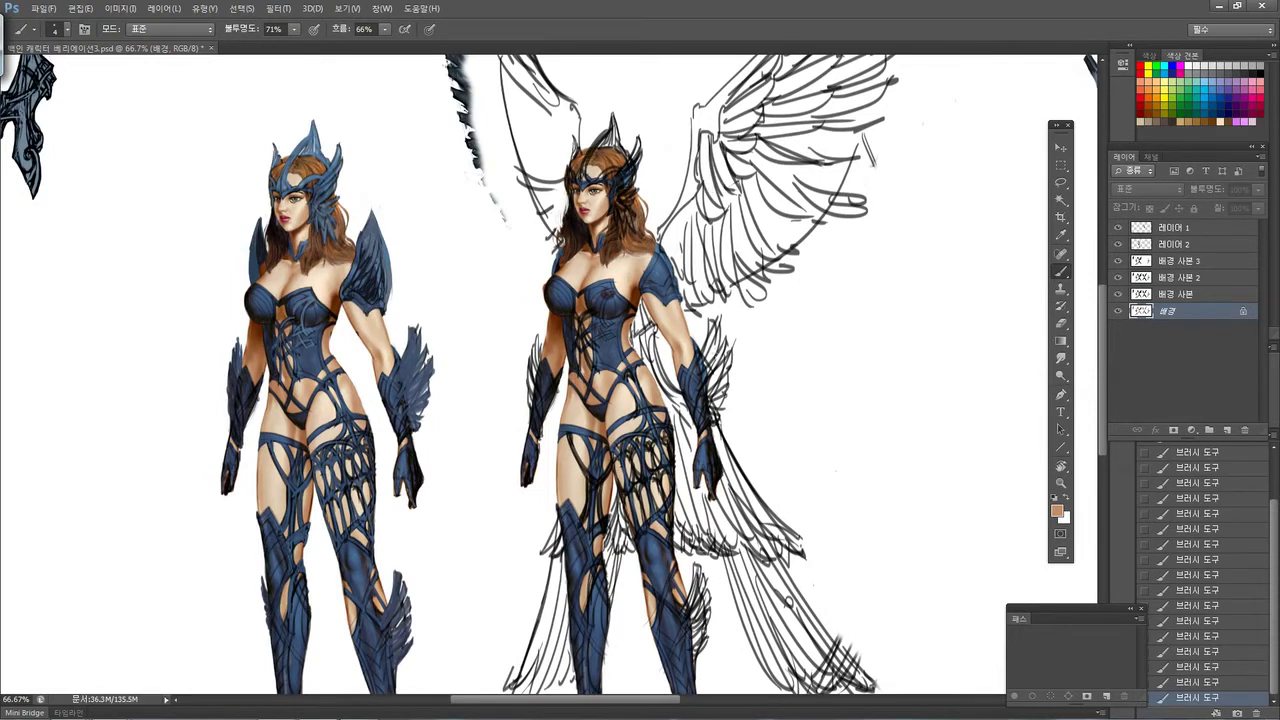
pyautogui.moveTo(678, 399); pyautogui.dragTo(692, 283)
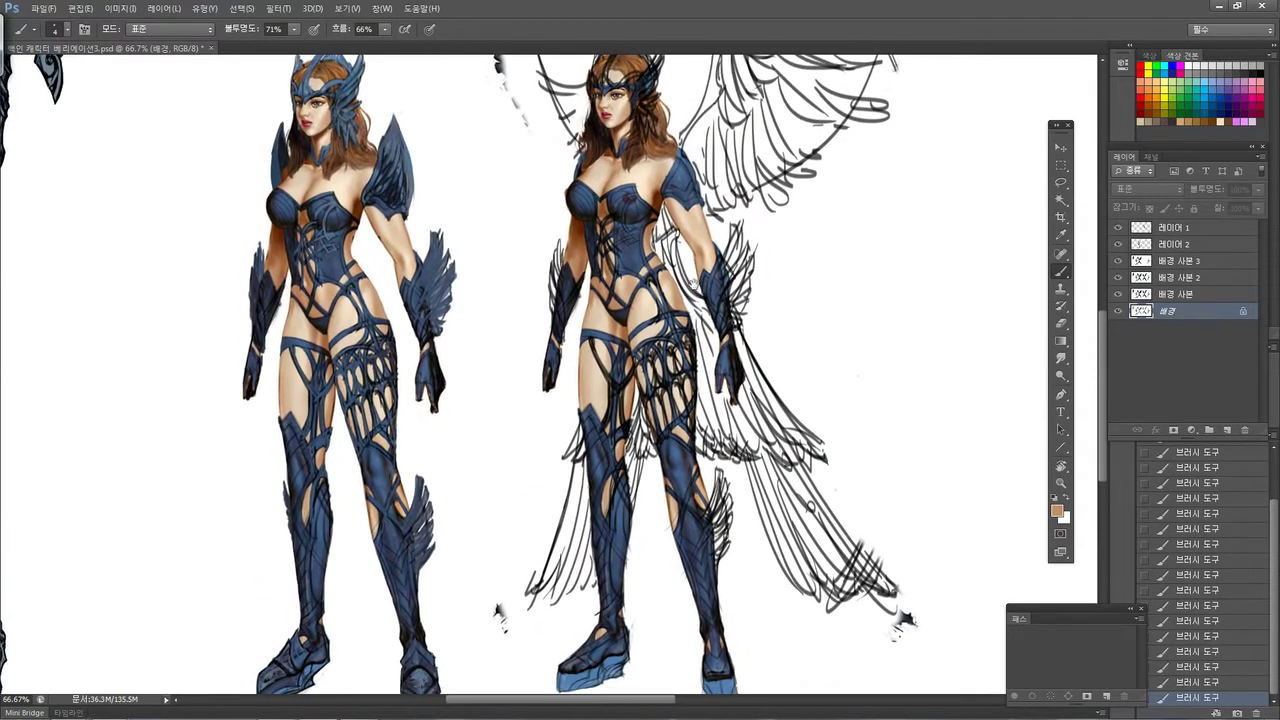
pyautogui.moveTo(674, 391); pyautogui.dragTo(673, 364)
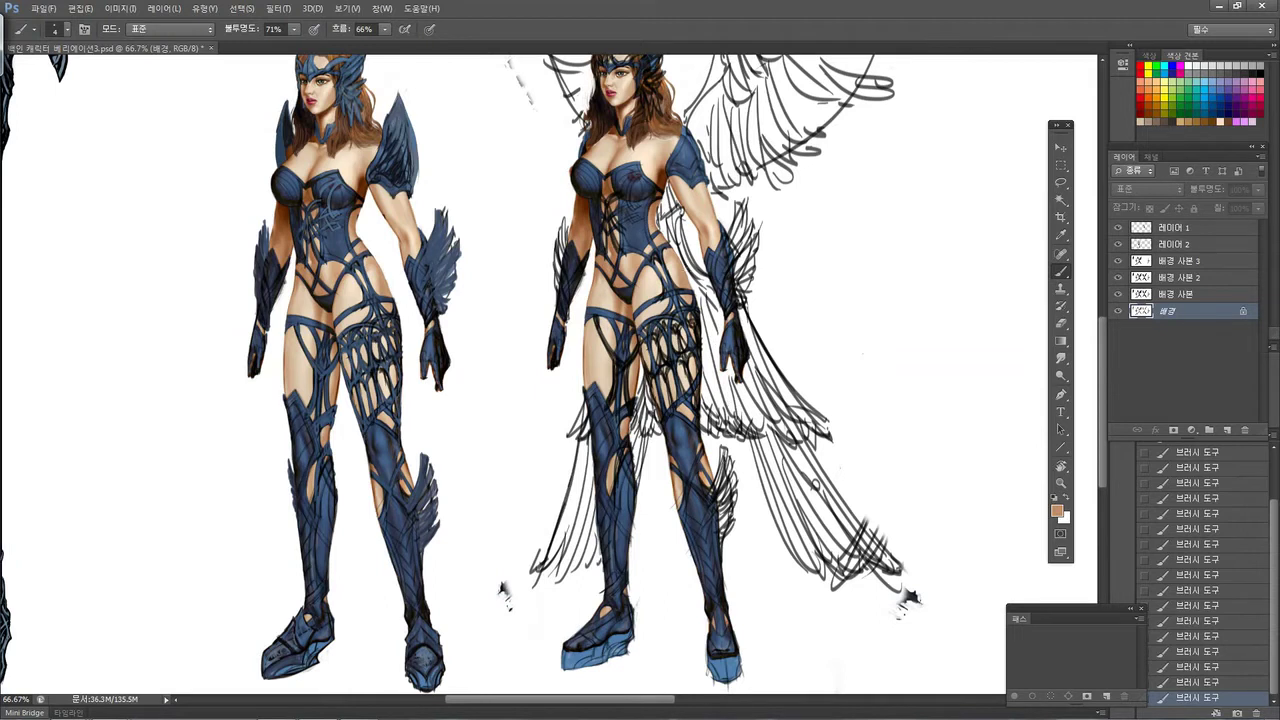
pyautogui.scroll(5, 671, 192)
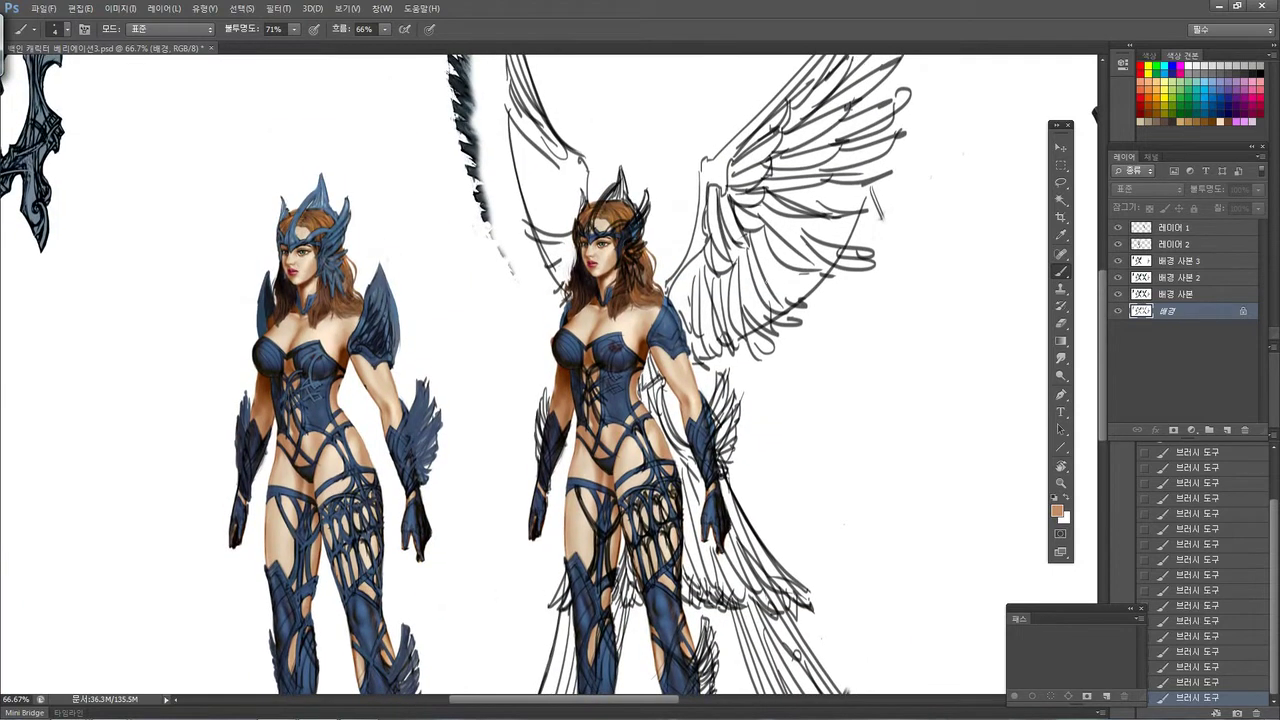
pyautogui.moveTo(698, 376); pyautogui.dragTo(734, 250)
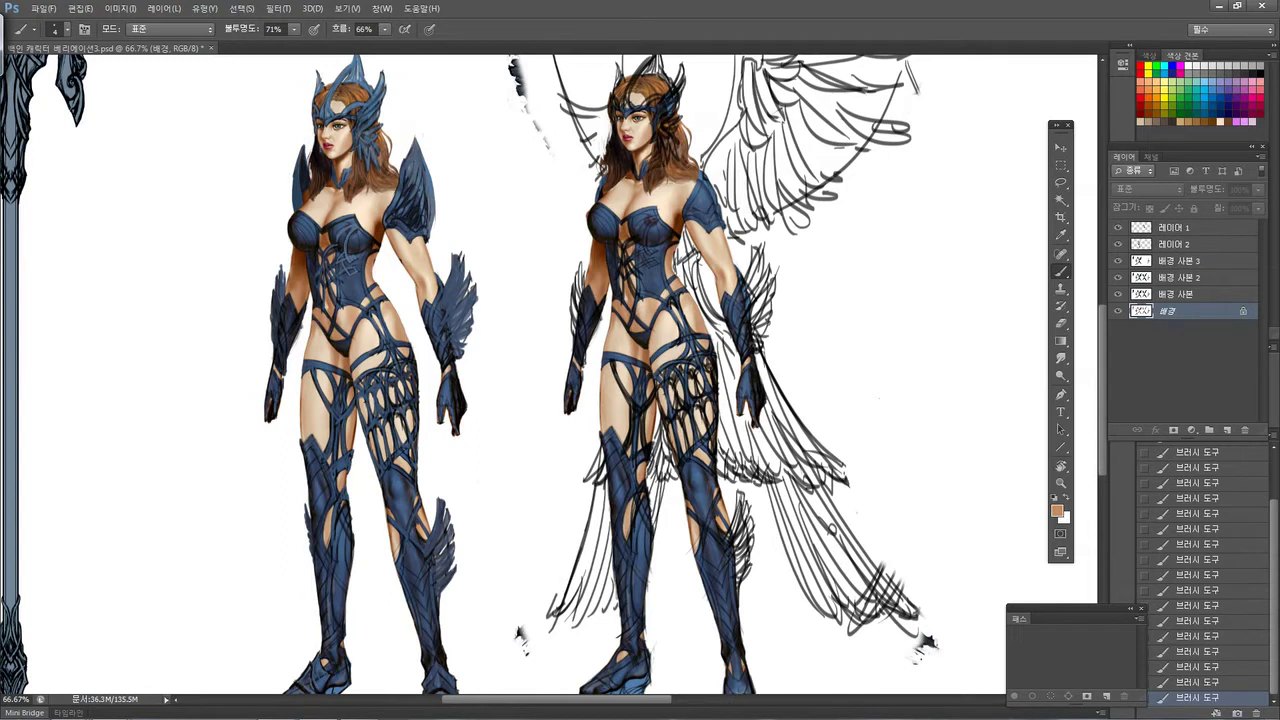
pyautogui.moveTo(763, 347); pyautogui.dragTo(716, 311)
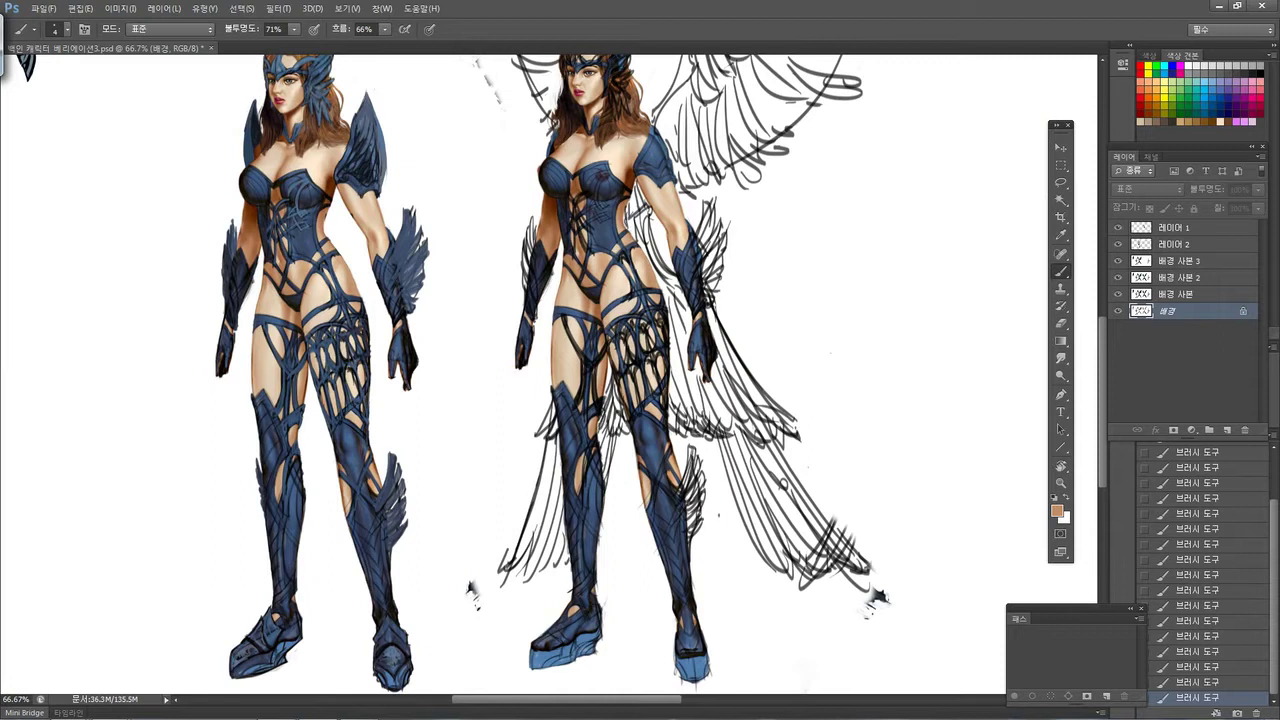
pyautogui.moveTo(719, 385); pyautogui.dragTo(702, 564)
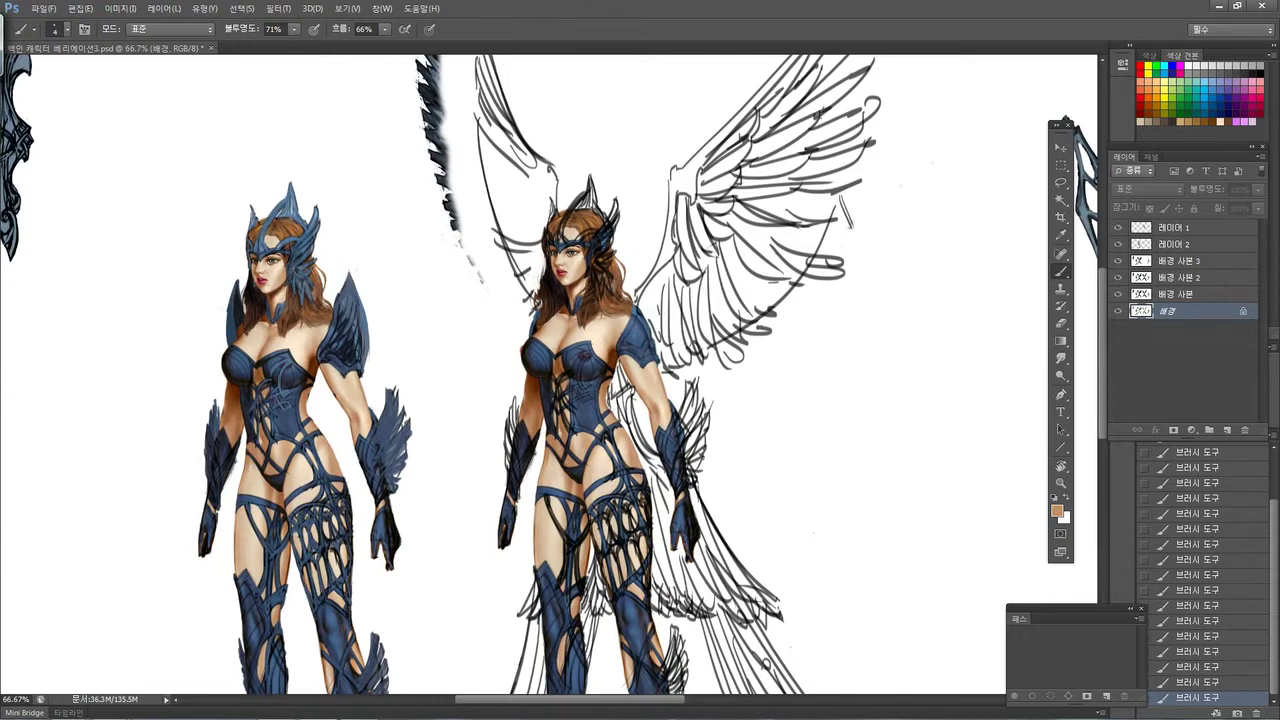
pyautogui.moveTo(630, 398); pyautogui.dragTo(680, 374)
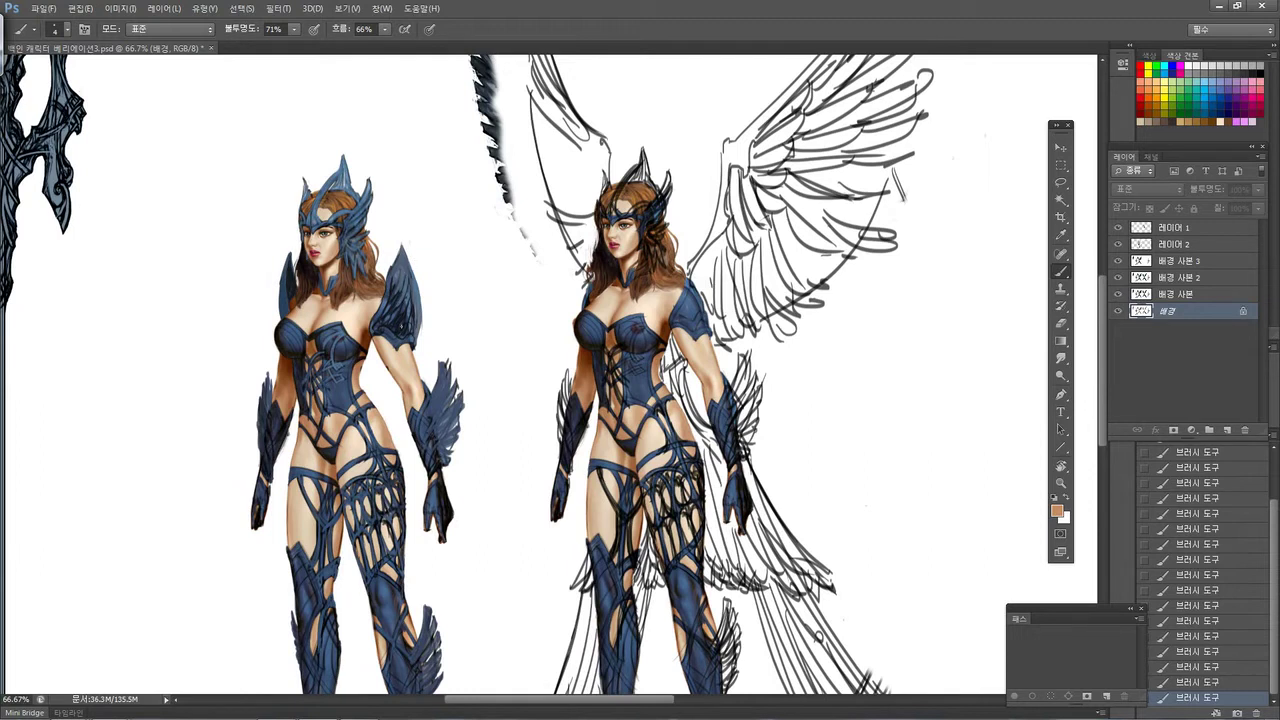
pyautogui.moveTo(688, 245); pyautogui.dragTo(646, 265)
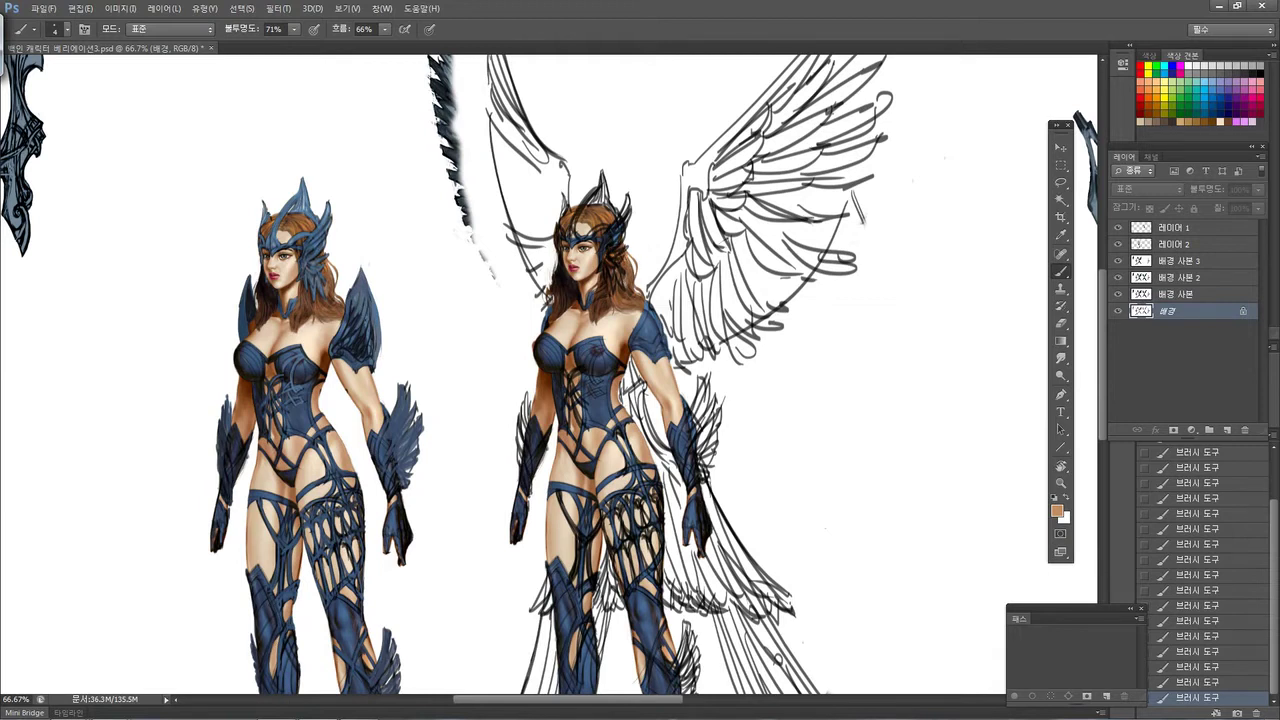
pyautogui.moveTo(706, 303); pyautogui.dragTo(676, 250)
pyautogui.moveTo(708, 412); pyautogui.dragTo(683, 232)
pyautogui.moveTo(689, 169); pyautogui.dragTo(709, 363)
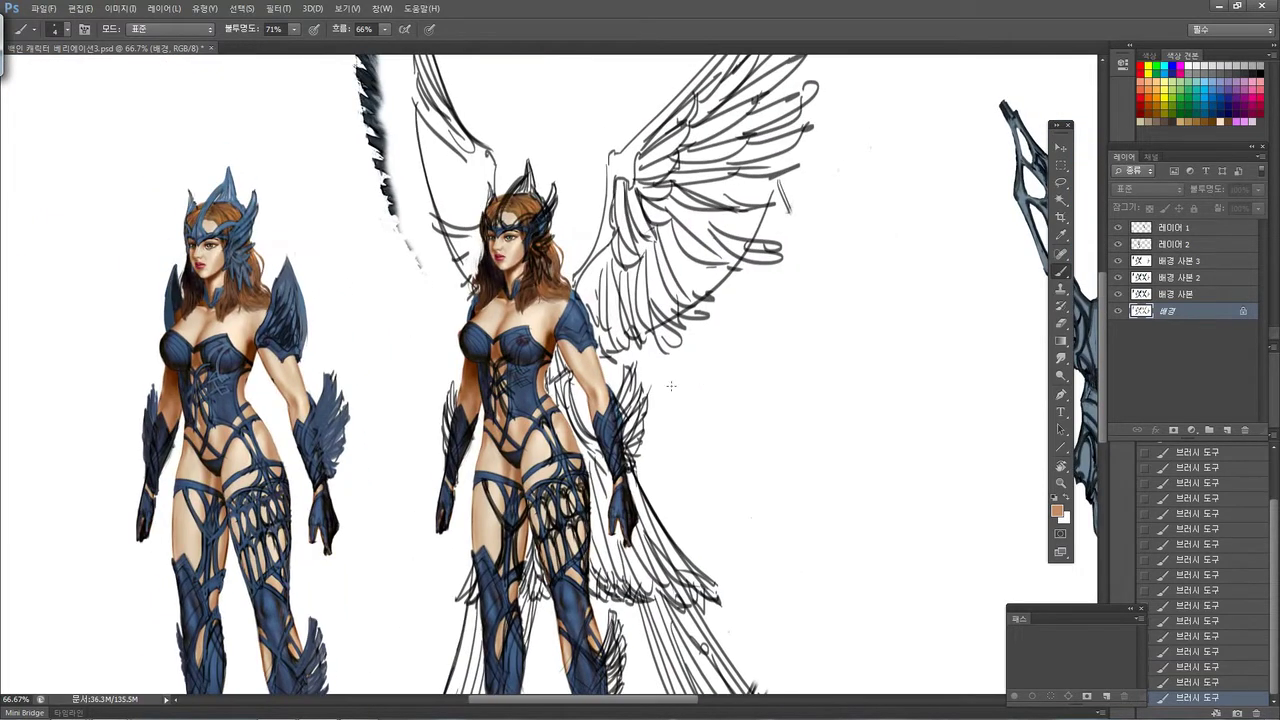
pyautogui.moveTo(702, 426); pyautogui.dragTo(677, 231)
pyautogui.moveTo(519, 298); pyautogui.dragTo(515, 305)
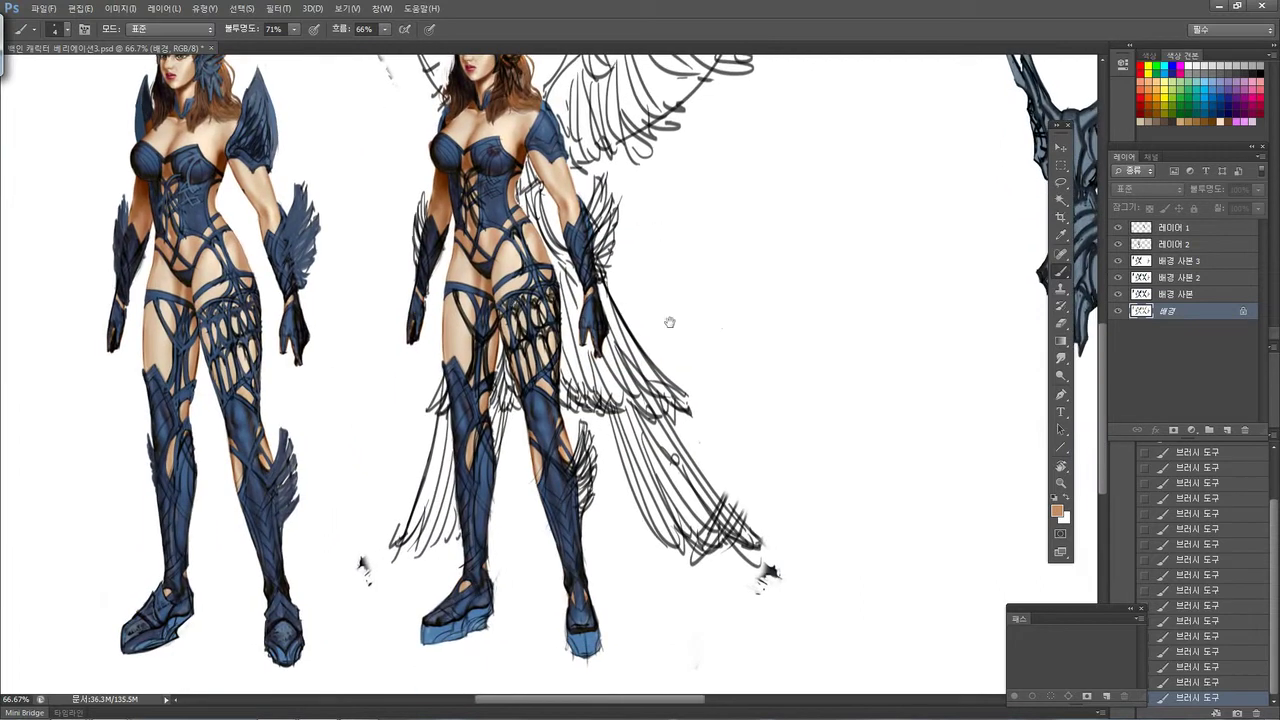
pyautogui.moveTo(671, 237); pyautogui.dragTo(685, 431)
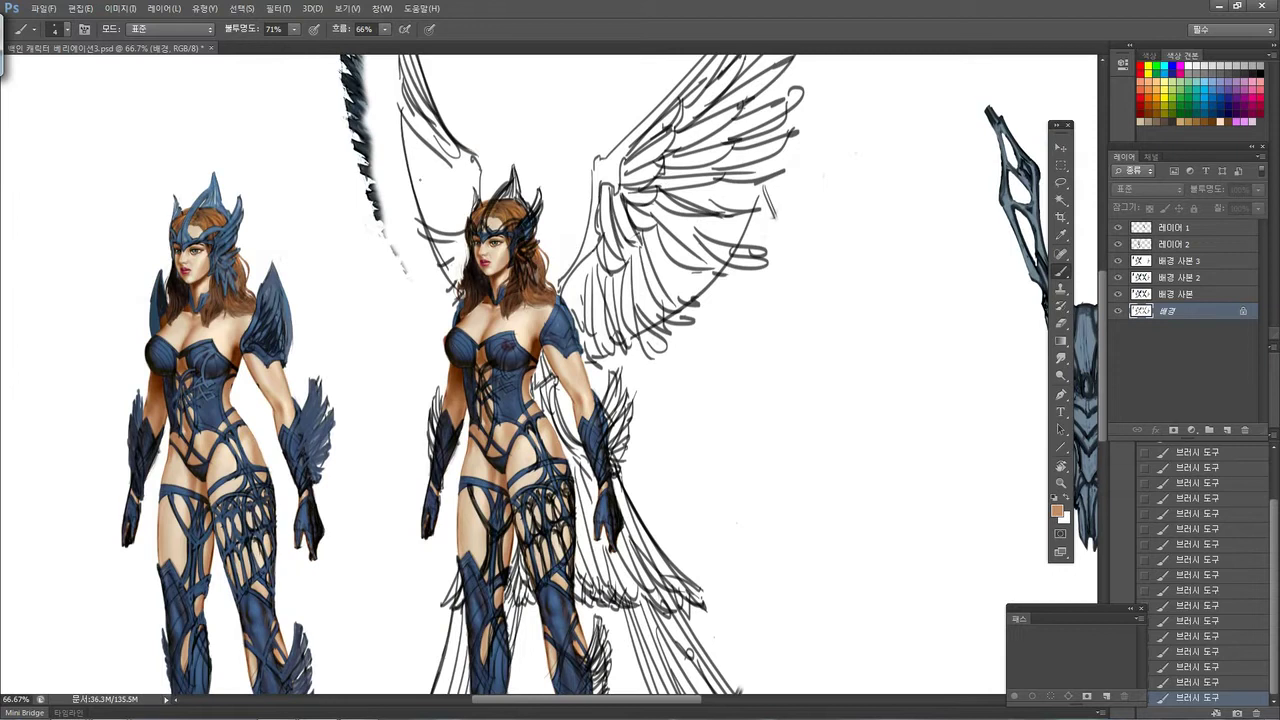
pyautogui.moveTo(729, 251); pyautogui.dragTo(680, 185)
pyautogui.moveTo(572, 318); pyautogui.dragTo(585, 148)
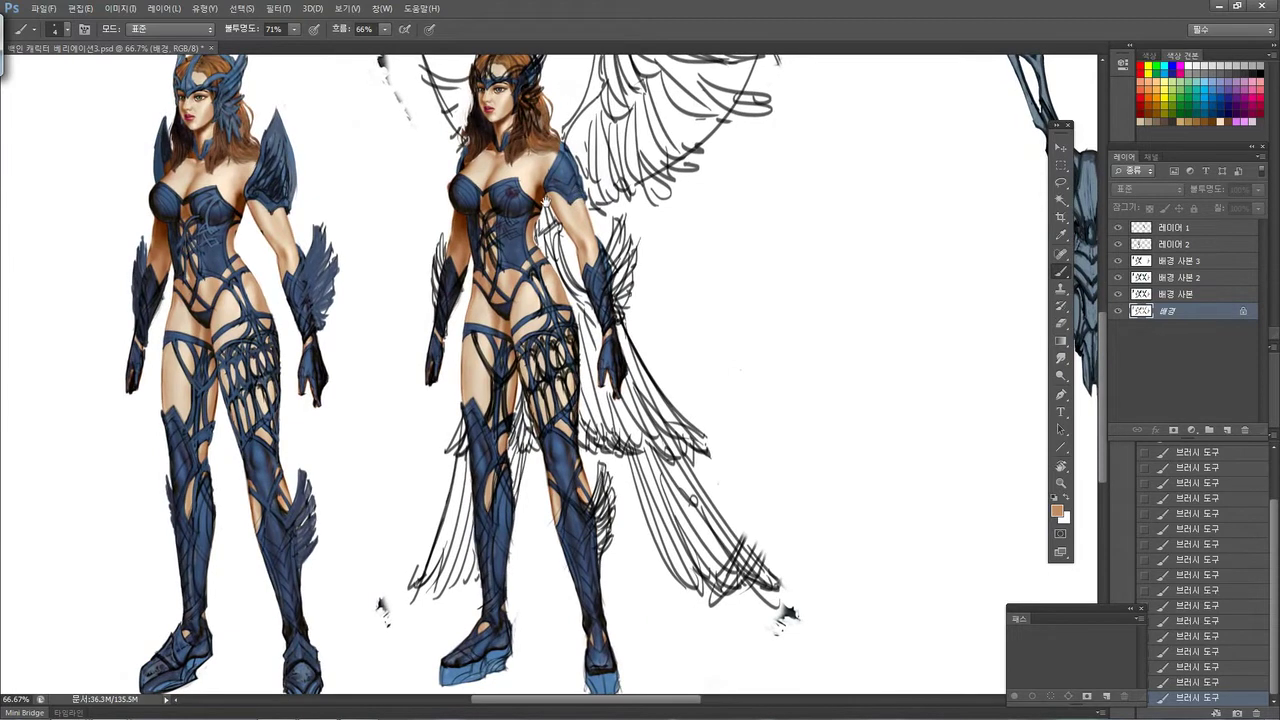
pyautogui.moveTo(539, 280); pyautogui.dragTo(660, 242)
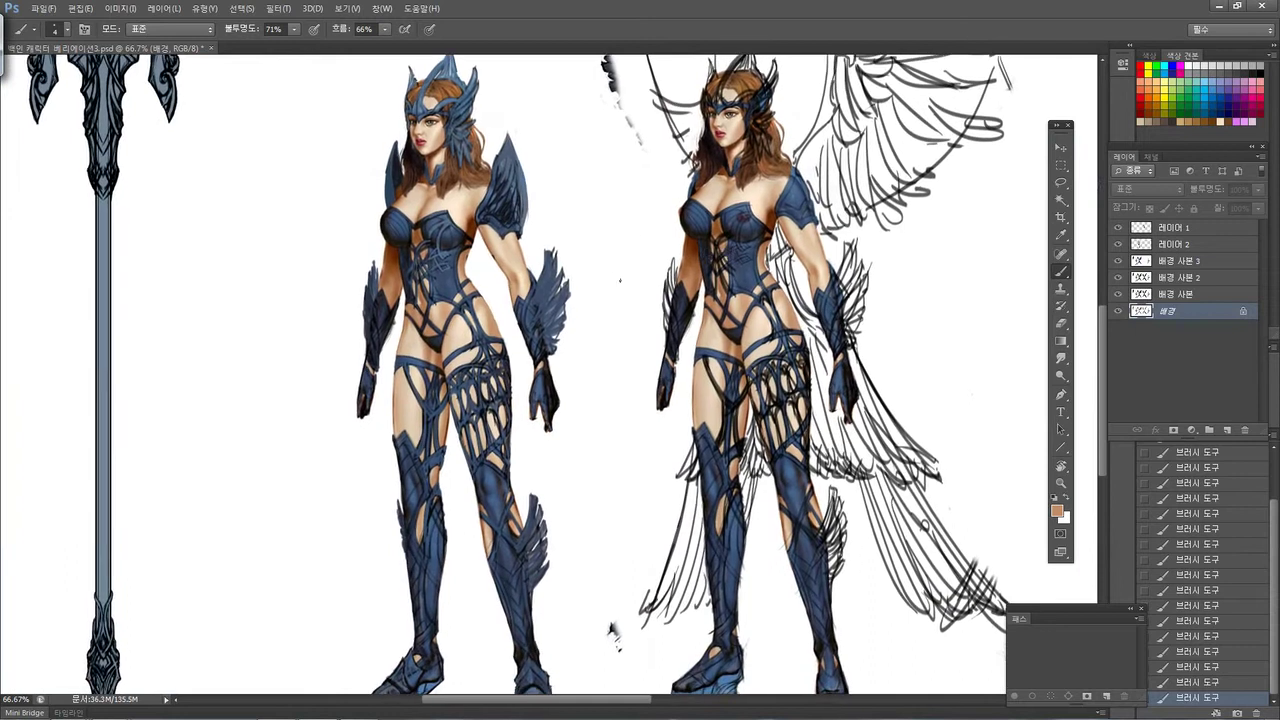
pyautogui.moveTo(620, 281); pyautogui.dragTo(651, 306)
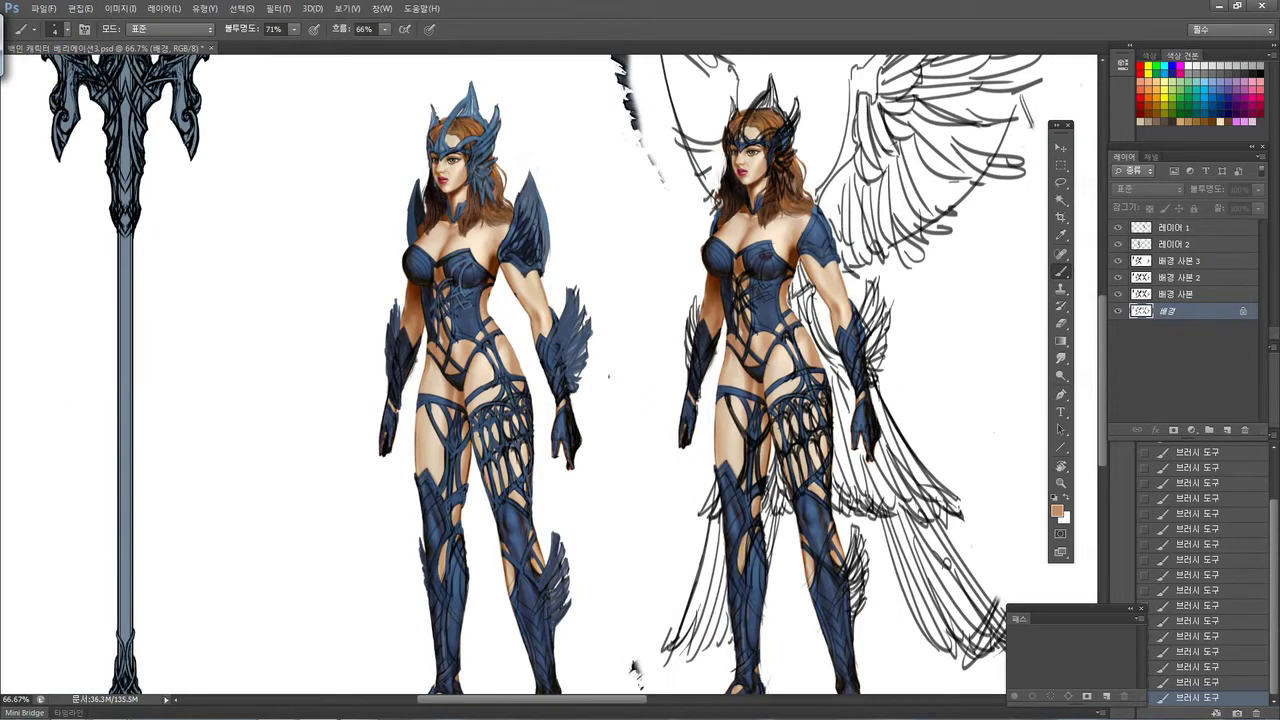
pyautogui.moveTo(650, 348); pyautogui.dragTo(606, 251)
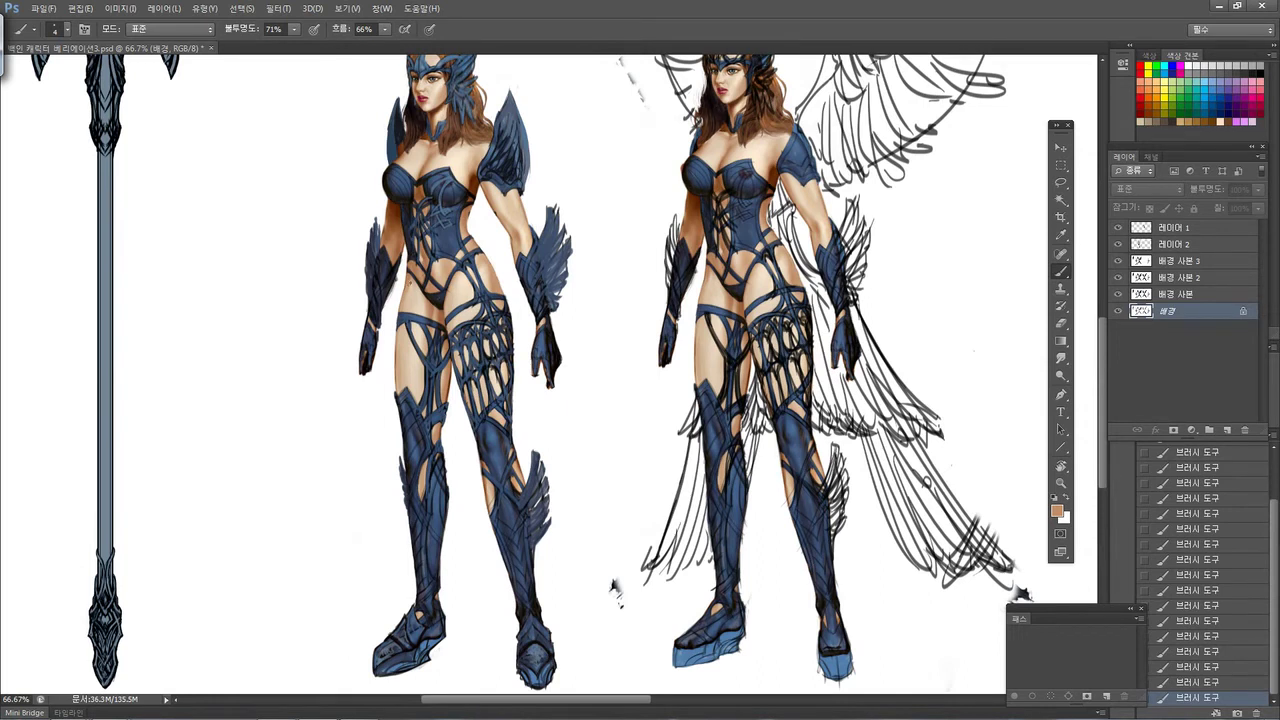
pyautogui.moveTo(619, 421)
pyautogui.mouseDown()
pyautogui.moveTo(589, 297)
pyautogui.moveTo(614, 394)
pyautogui.mouseUp()
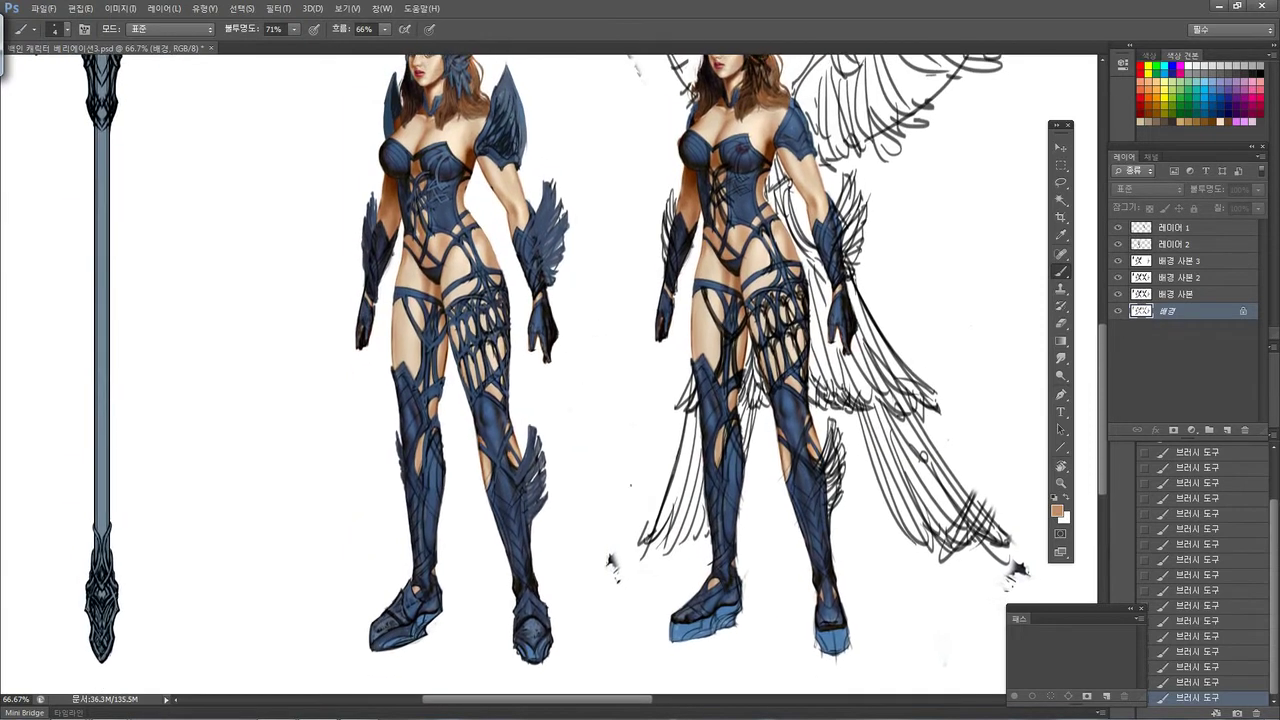
pyautogui.moveTo(619, 609)
pyautogui.mouseDown()
pyautogui.moveTo(622, 536)
pyautogui.moveTo(620, 548)
pyautogui.mouseUp()
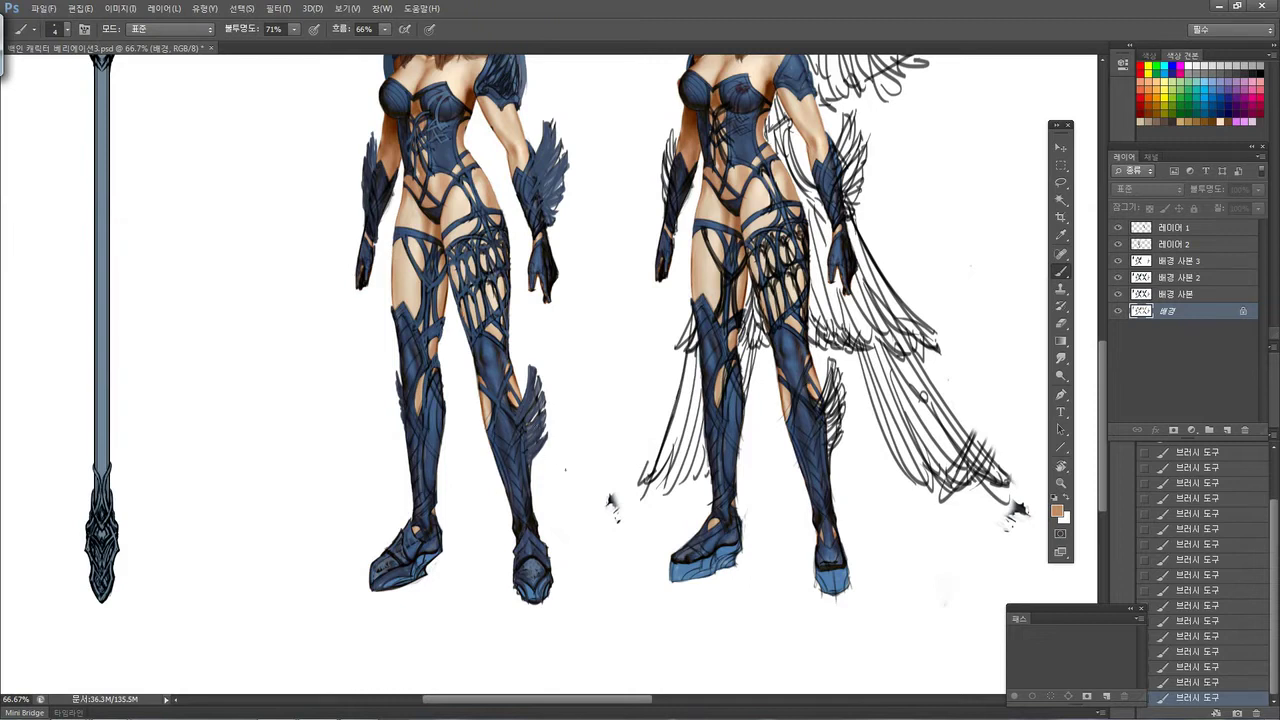
# Examine the trident staff from its pronged head to its lower tip, comparing it with the armoured figures
pyautogui.moveTo(775, 209); pyautogui.dragTo(783, 429)
pyautogui.moveTo(334, 295); pyautogui.dragTo(648, 413)
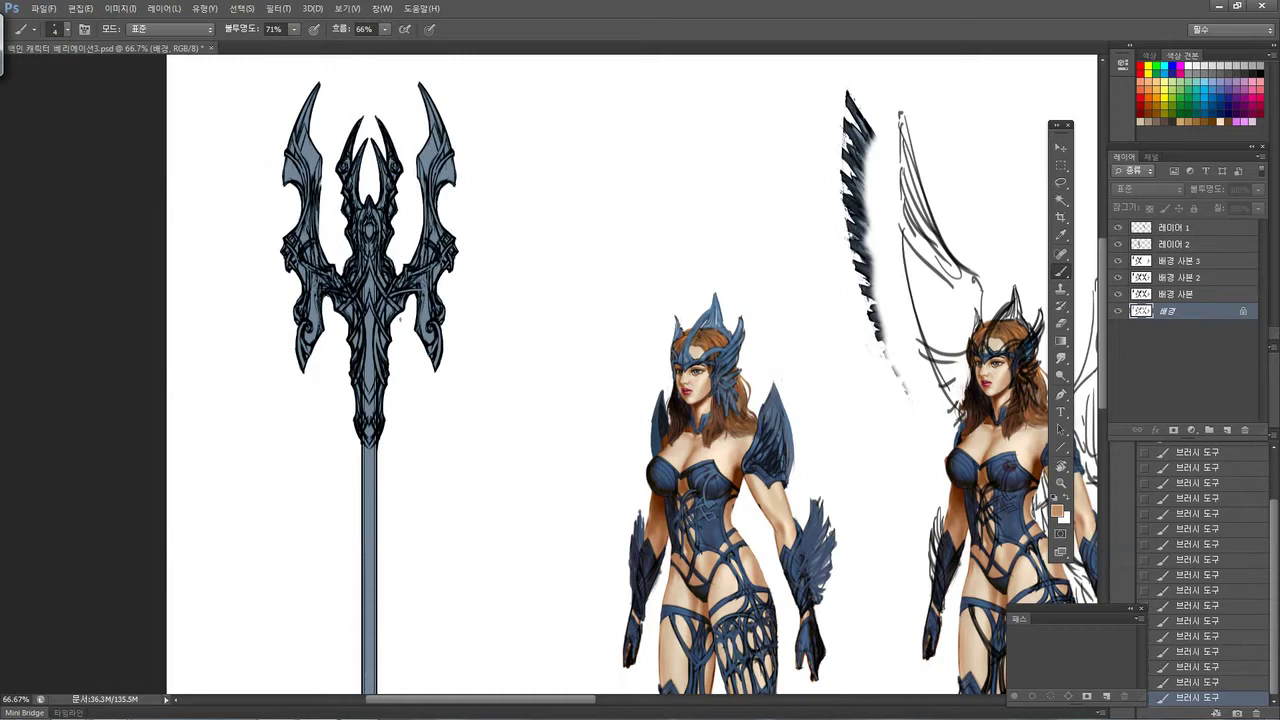
pyautogui.scroll(-5, 460, 349)
pyautogui.scroll(5, 473, 459)
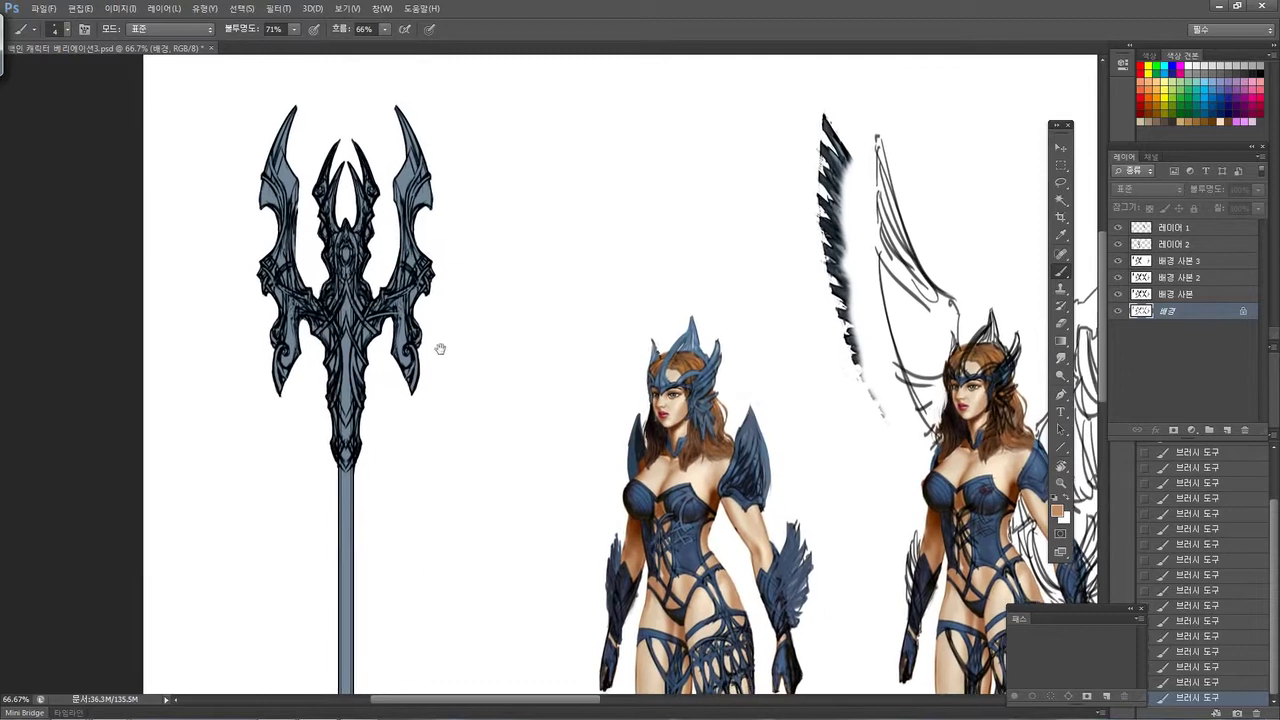
pyautogui.scroll(-6, 478, 493)
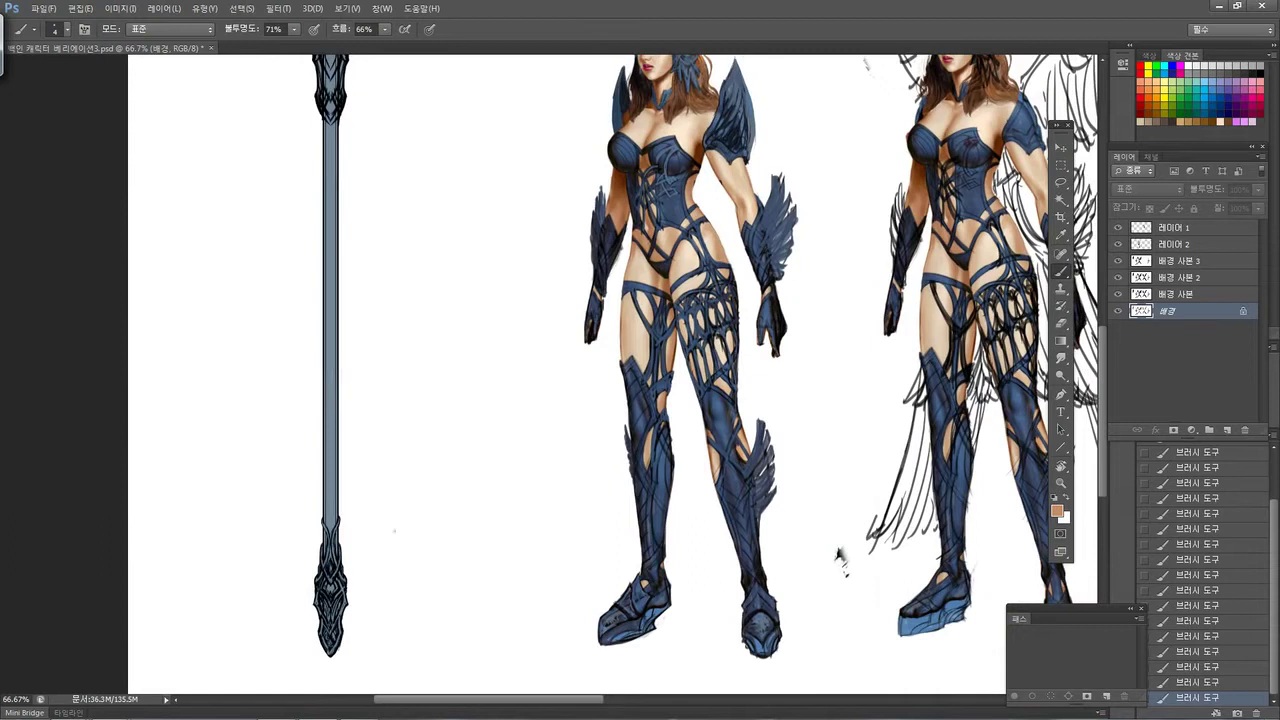
pyautogui.scroll(-2, 437, 374)
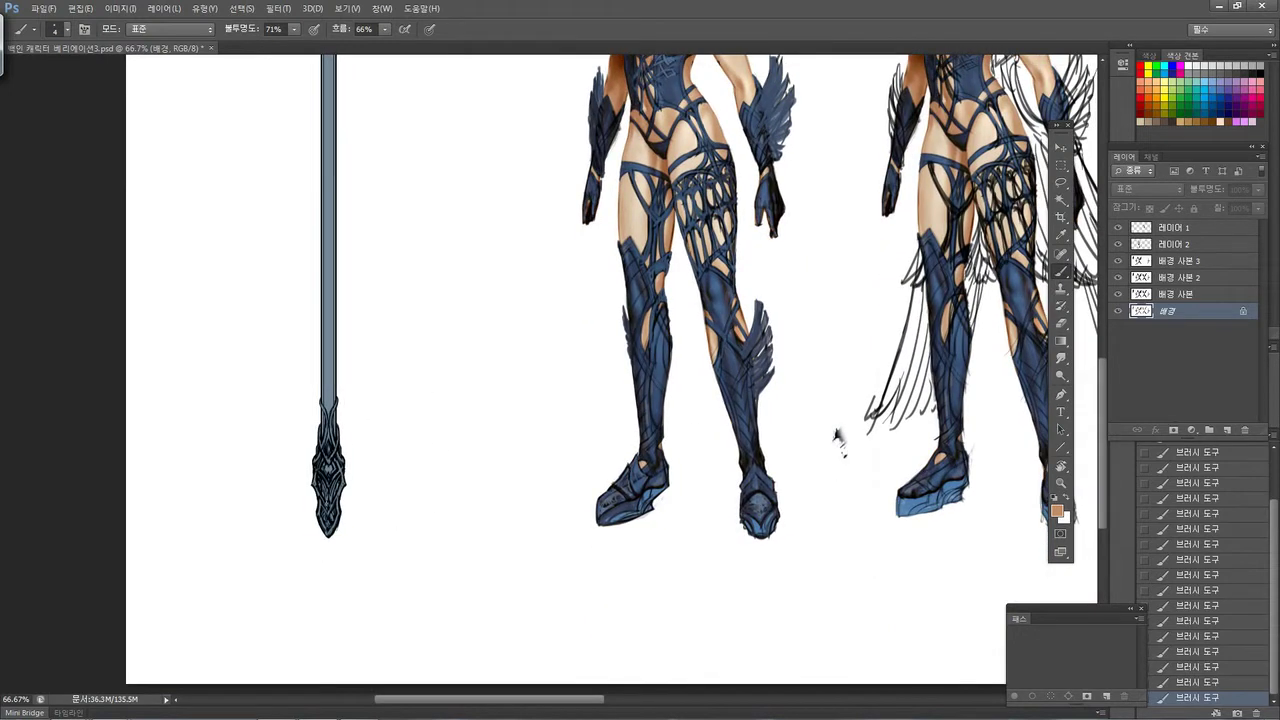
pyautogui.moveTo(523, 295); pyautogui.dragTo(390, 488)
pyautogui.scroll(3, 538, 323)
pyautogui.hscroll(2, 538, 323)
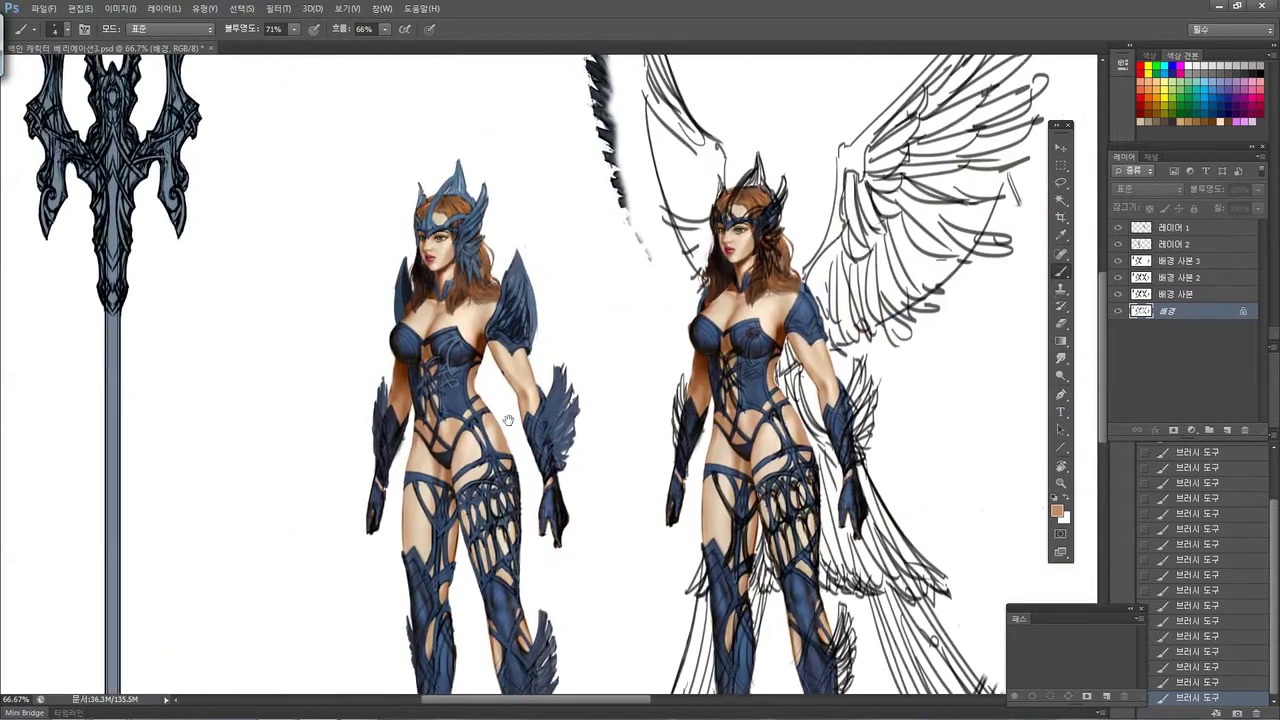
pyautogui.moveTo(626, 359); pyautogui.dragTo(597, 302)
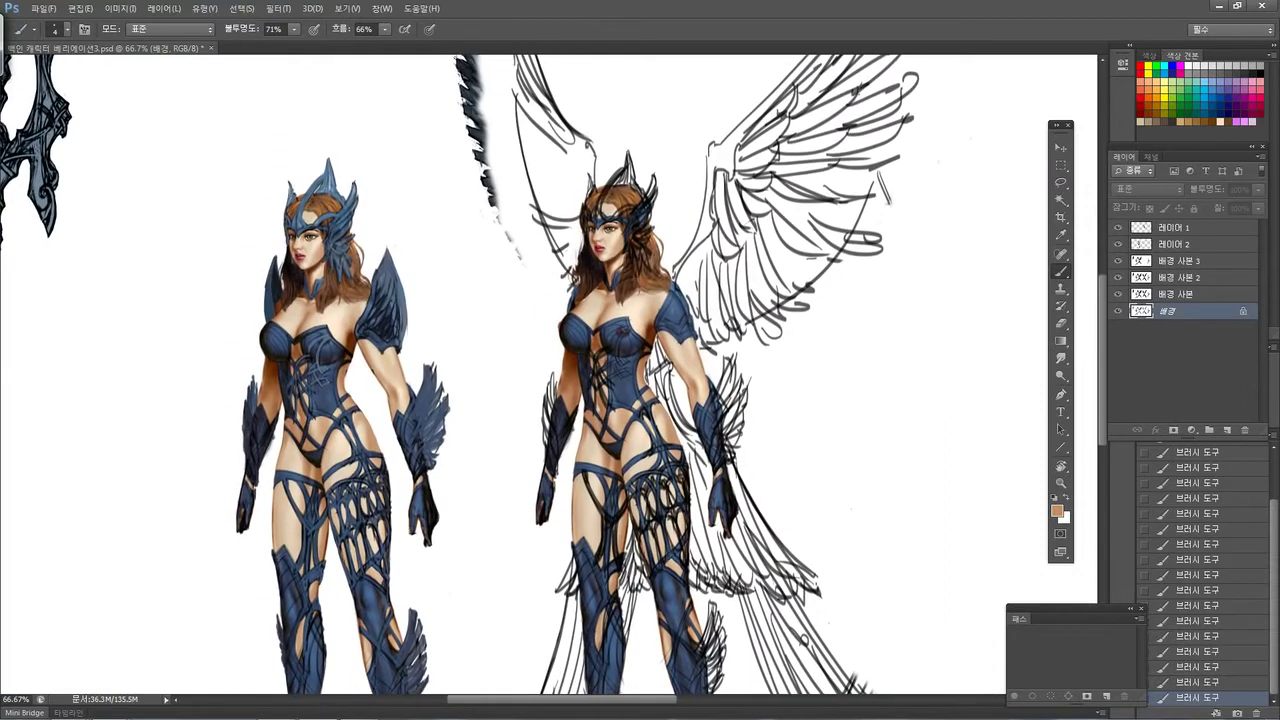
pyautogui.moveTo(622, 328); pyautogui.dragTo(547, 397)
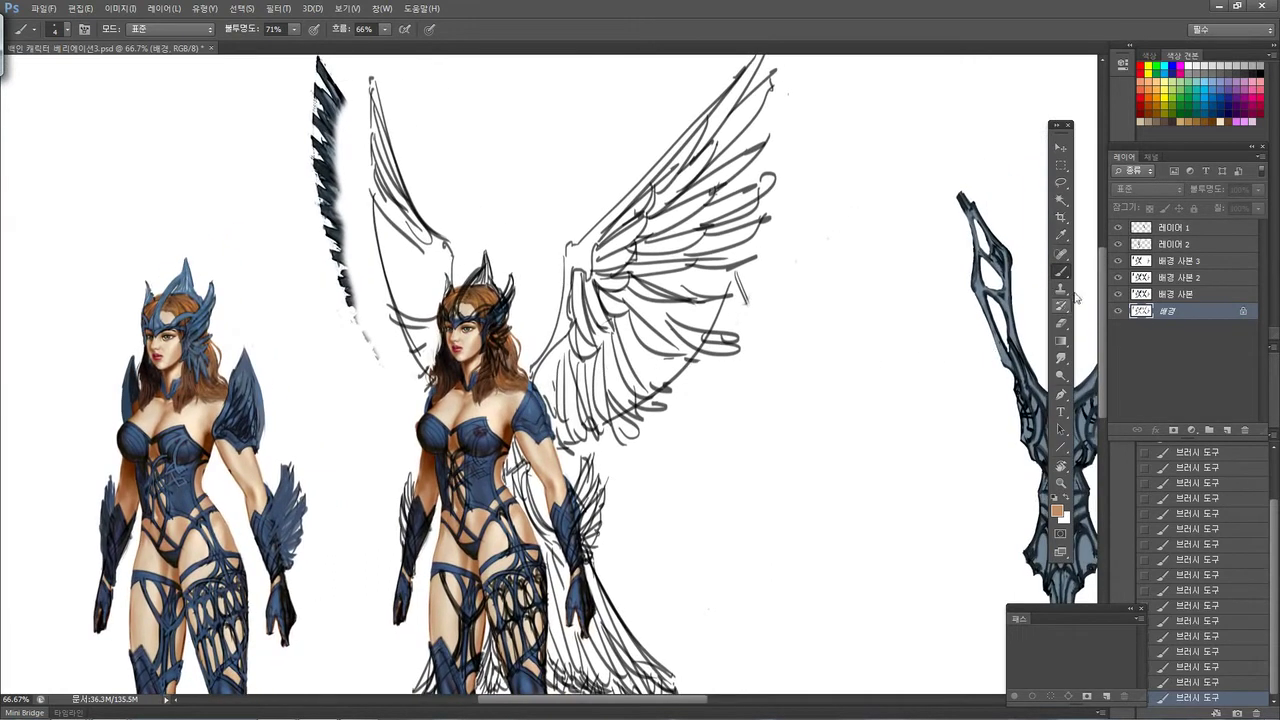
# Toggle the visibility of 레이어 1 and 레이어 2 to compare the artwork with and without the winged figure
pyautogui.click(1119, 231)
pyautogui.click(1119, 231)
pyautogui.click(1119, 245)
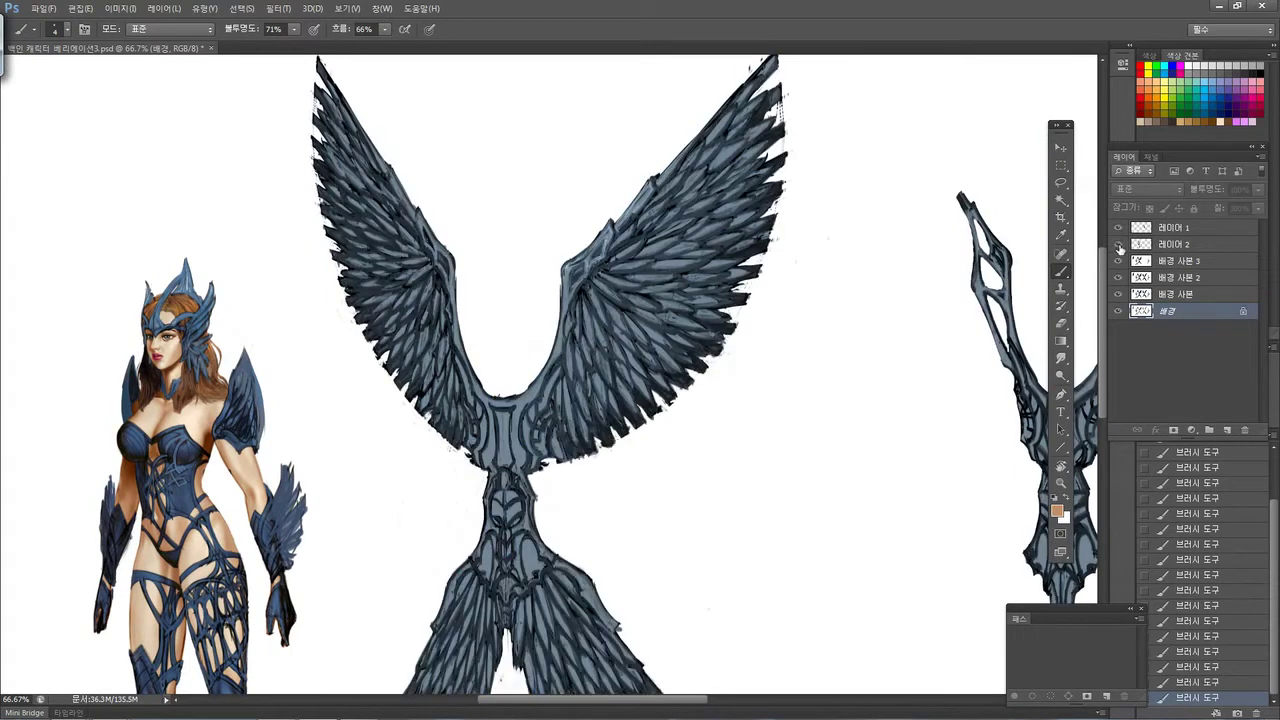
pyautogui.click(1119, 246)
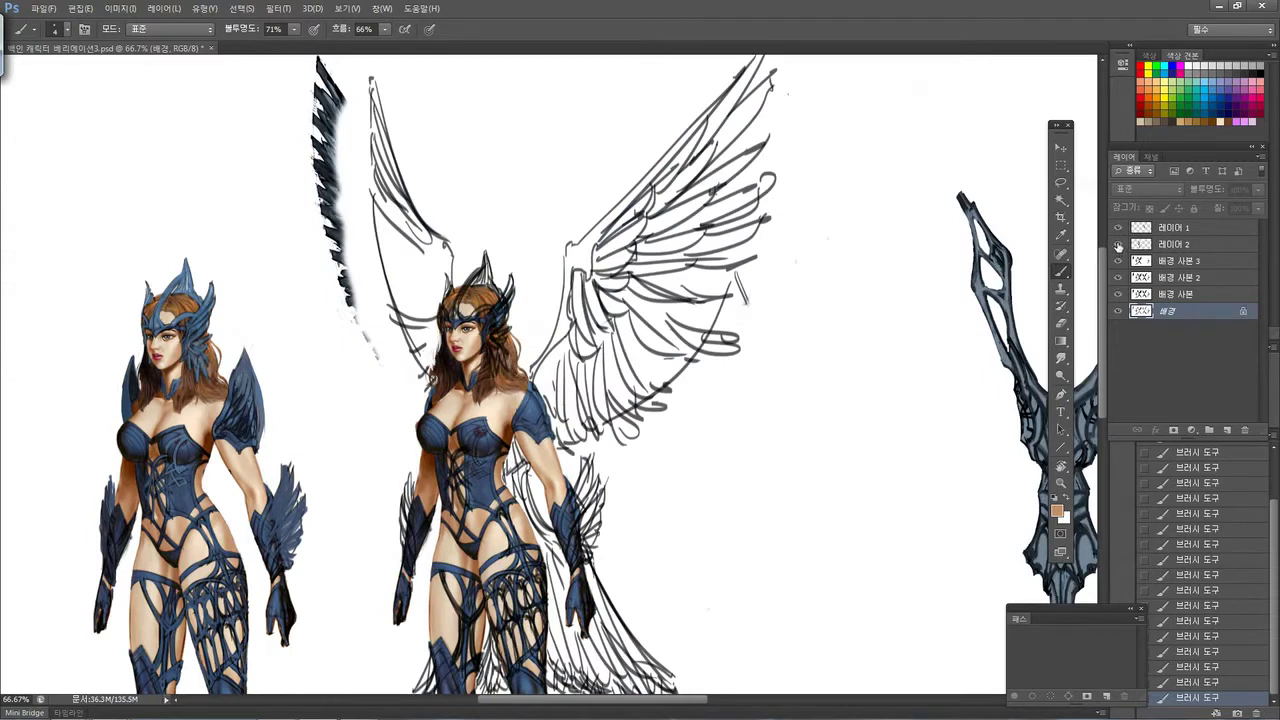
pyautogui.moveTo(557, 358); pyautogui.dragTo(583, 277)
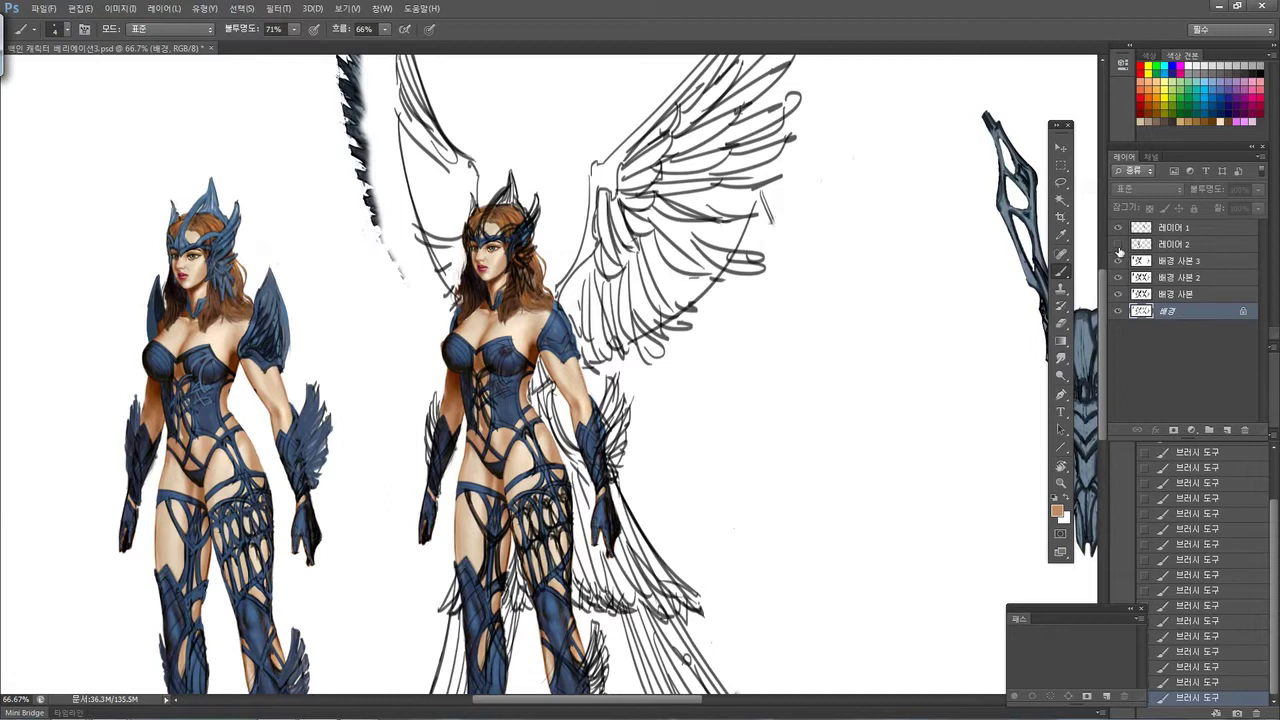
pyautogui.click(1118, 245)
# Hide 레이어 1, 레이어 2, 배경 사본 3, 배경 사본 2 and 배경 사본 so that only the 배경 layer is displayed
pyautogui.moveTo(943, 326); pyautogui.dragTo(903, 301)
pyautogui.moveTo(915, 415); pyautogui.dragTo(215, 420)
pyautogui.moveTo(896, 422); pyautogui.dragTo(557, 327)
pyautogui.moveTo(670, 385); pyautogui.dragTo(575, 377)
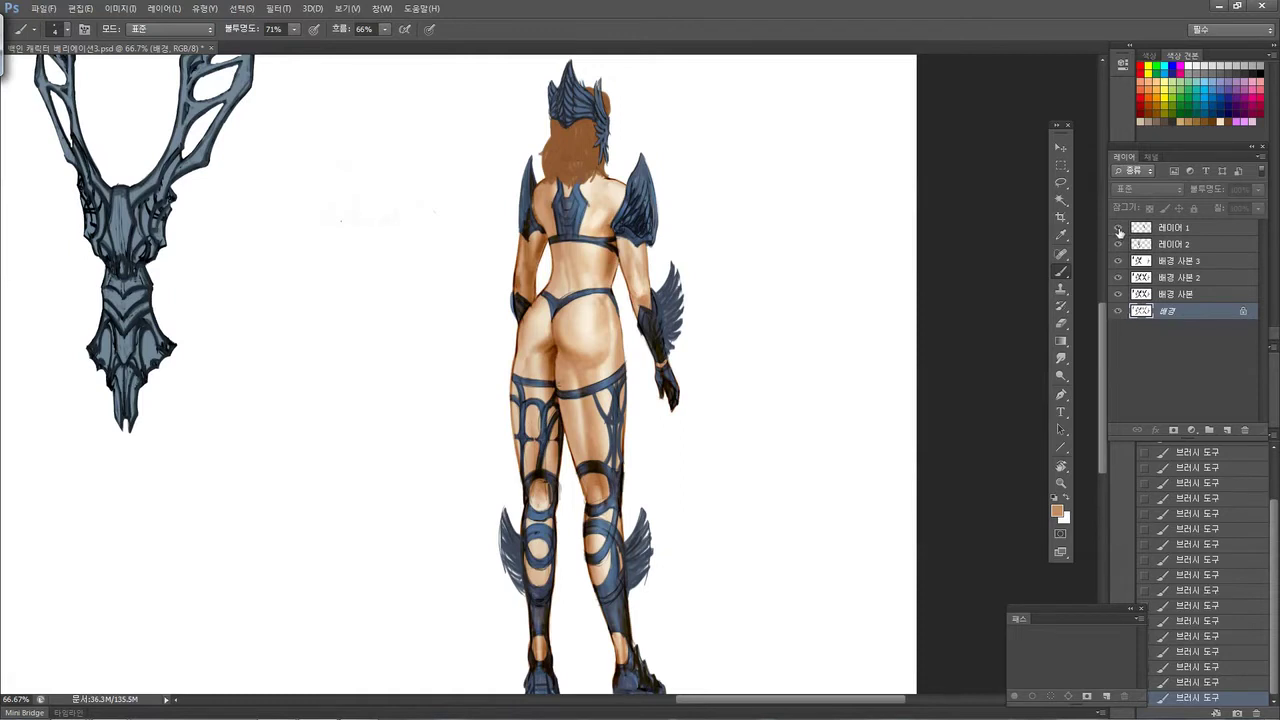
pyautogui.moveTo(1119, 228); pyautogui.dragTo(1119, 246)
pyautogui.click(1118, 262)
pyautogui.click(1118, 278)
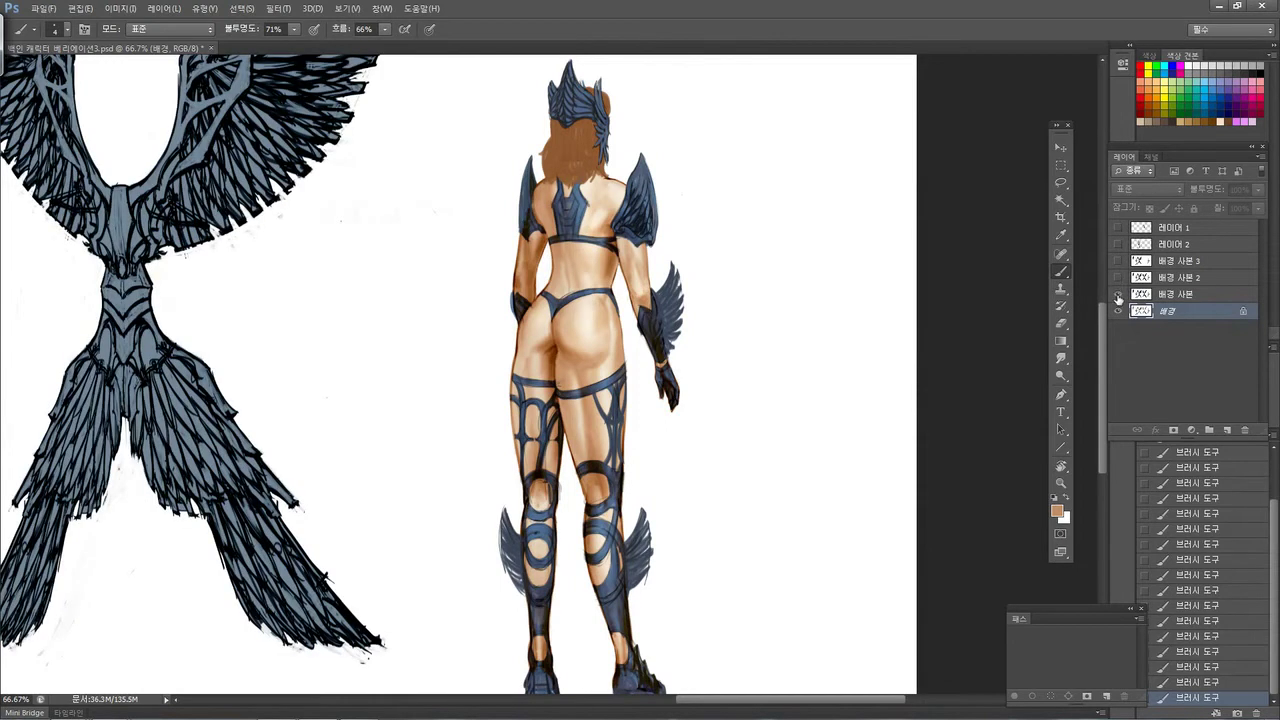
pyautogui.click(1121, 295)
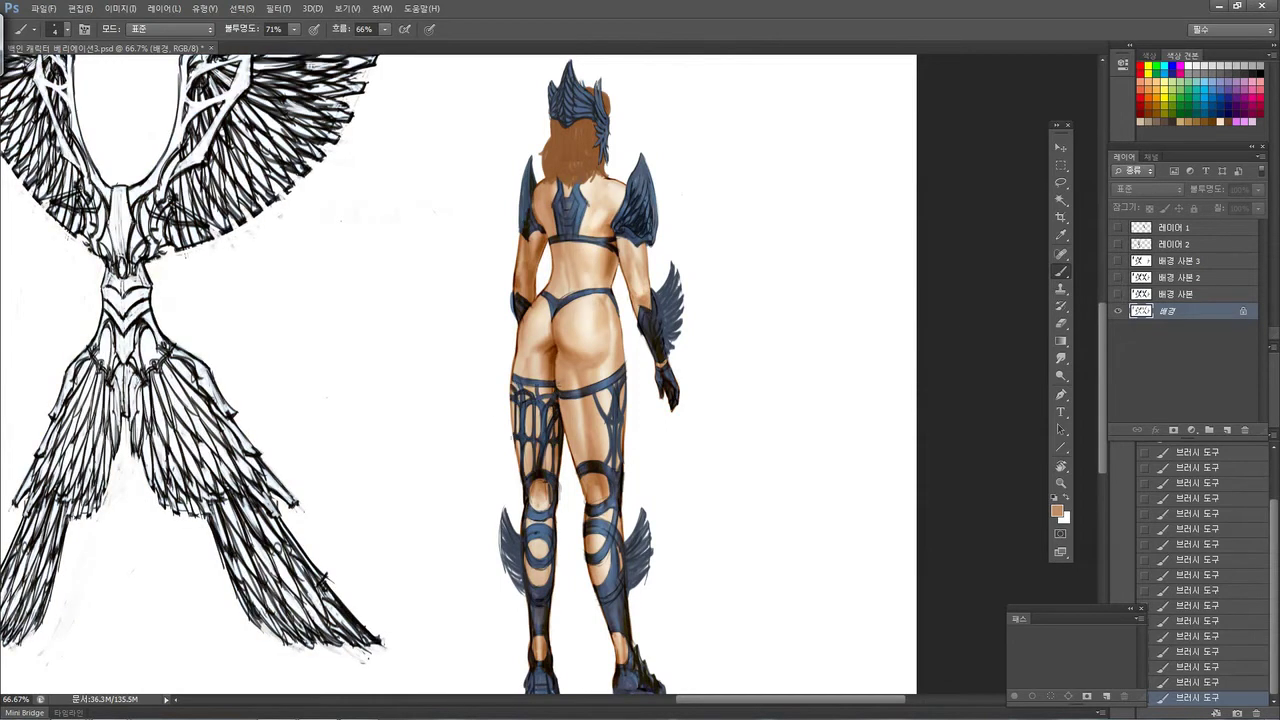
# Examine the back-view figure's legs and the line art of both wing designs on the 배경 layer
pyautogui.moveTo(653, 487); pyautogui.dragTo(666, 447)
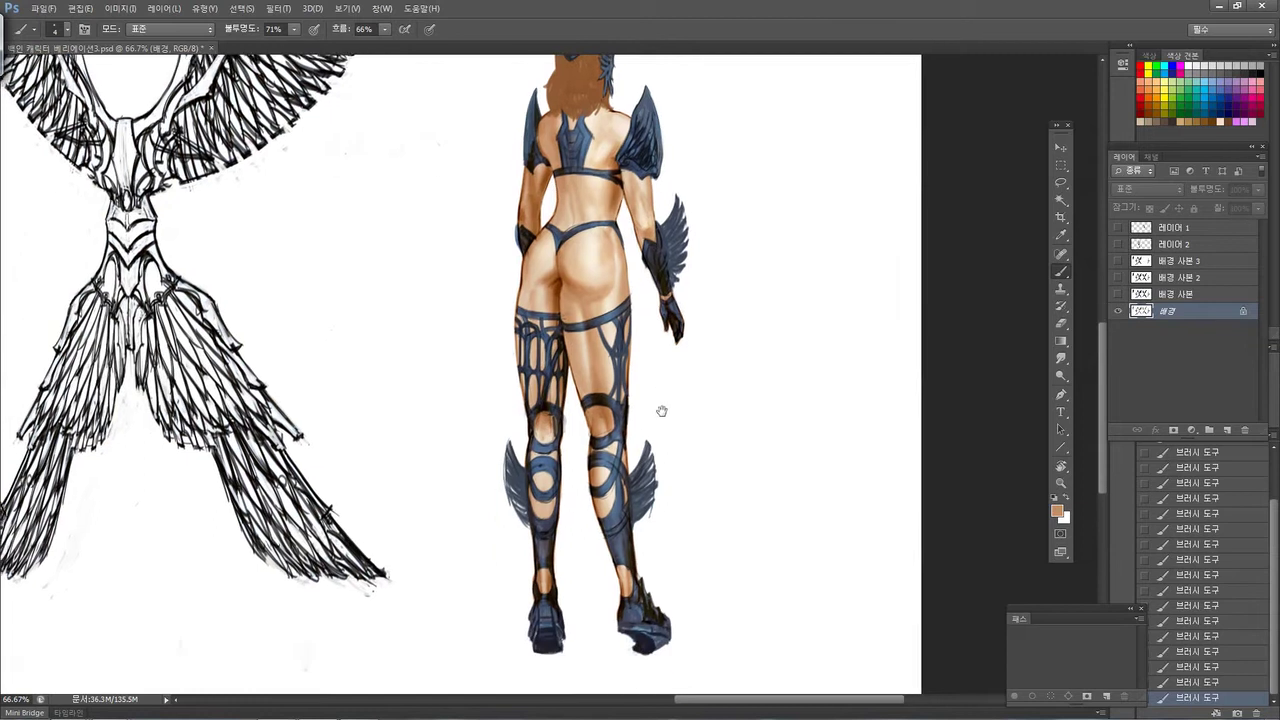
pyautogui.moveTo(487, 337)
pyautogui.mouseDown()
pyautogui.moveTo(803, 434)
pyautogui.moveTo(937, 434)
pyautogui.mouseUp()
pyautogui.moveTo(504, 390); pyautogui.dragTo(826, 434)
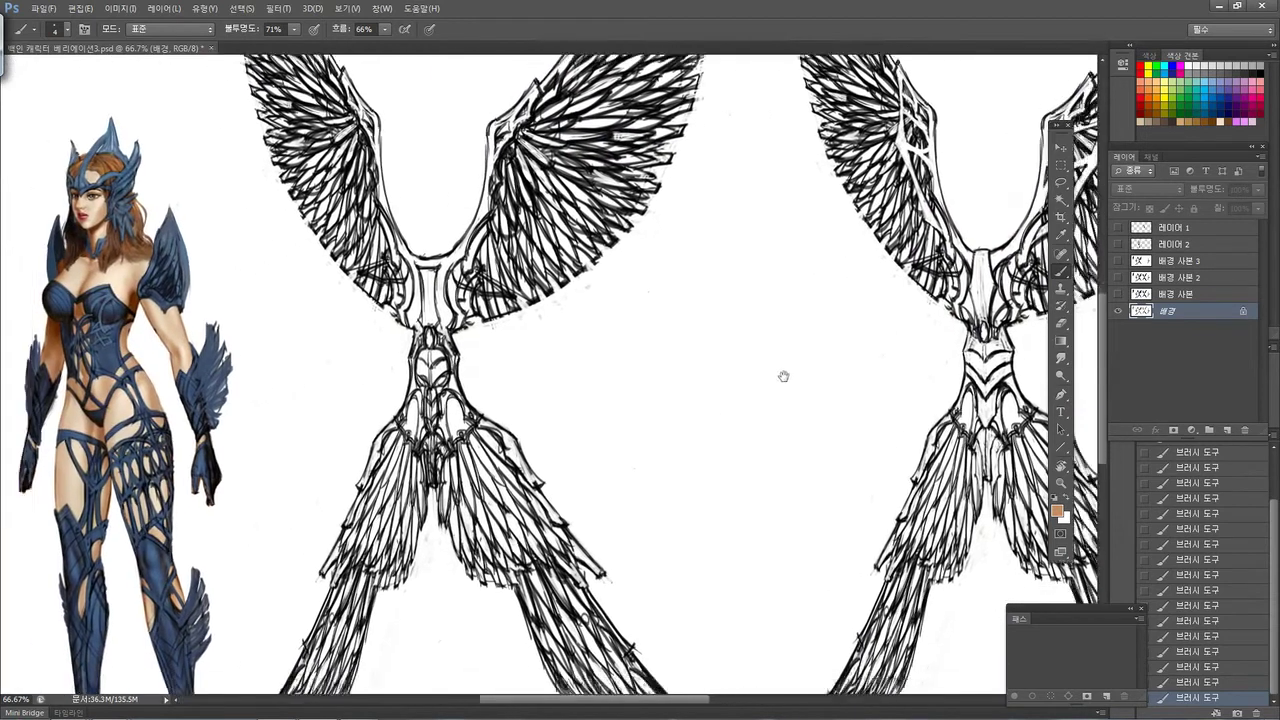
# Preview 배경 사본, 레이어 1 and 레이어 2 one at a time over the wing line art, leaving only 배경 displayed
pyautogui.moveTo(783, 376); pyautogui.dragTo(716, 436)
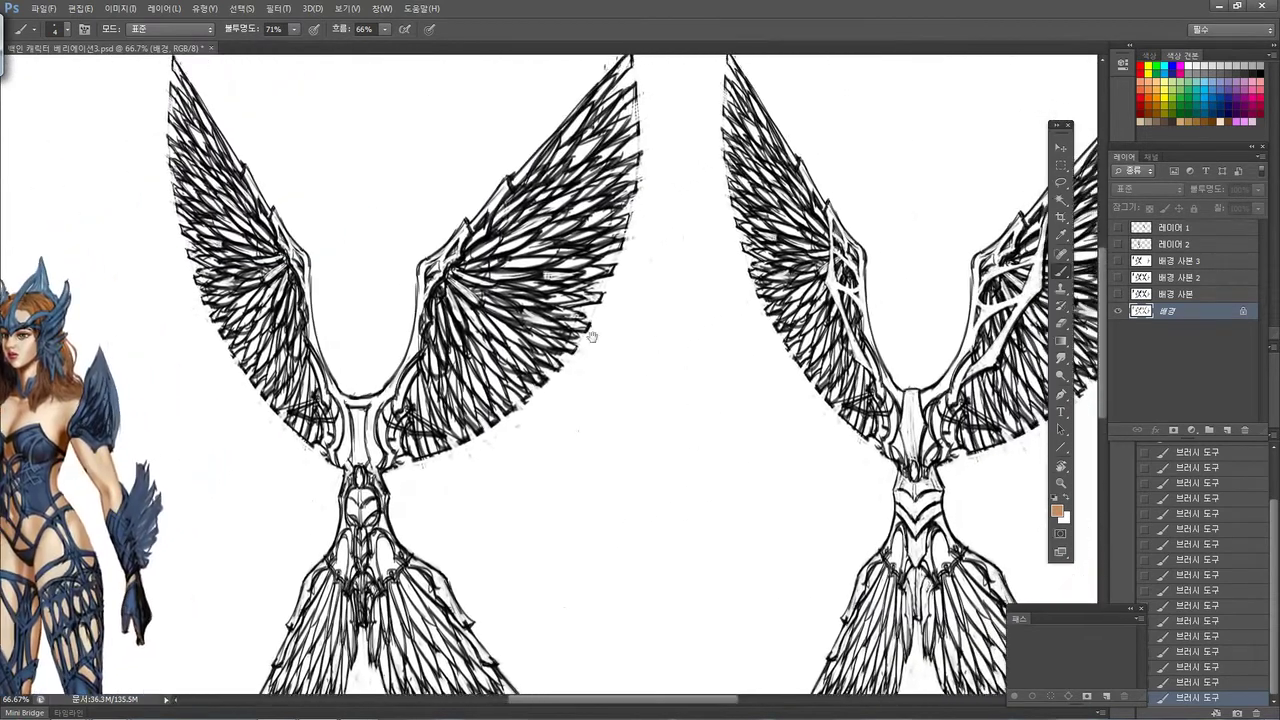
pyautogui.moveTo(482, 387)
pyautogui.mouseDown()
pyautogui.moveTo(523, 437)
pyautogui.moveTo(454, 340)
pyautogui.moveTo(562, 425)
pyautogui.moveTo(527, 372)
pyautogui.moveTo(505, 390)
pyautogui.mouseUp()
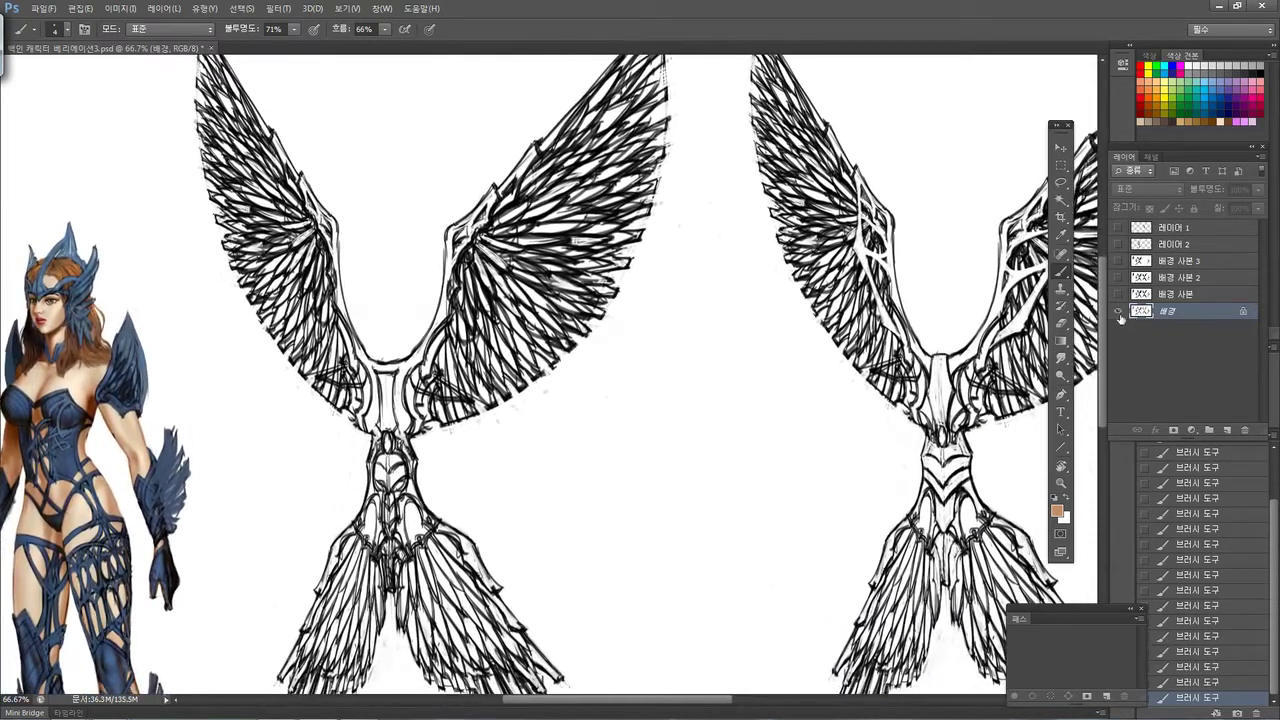
pyautogui.click(1118, 294)
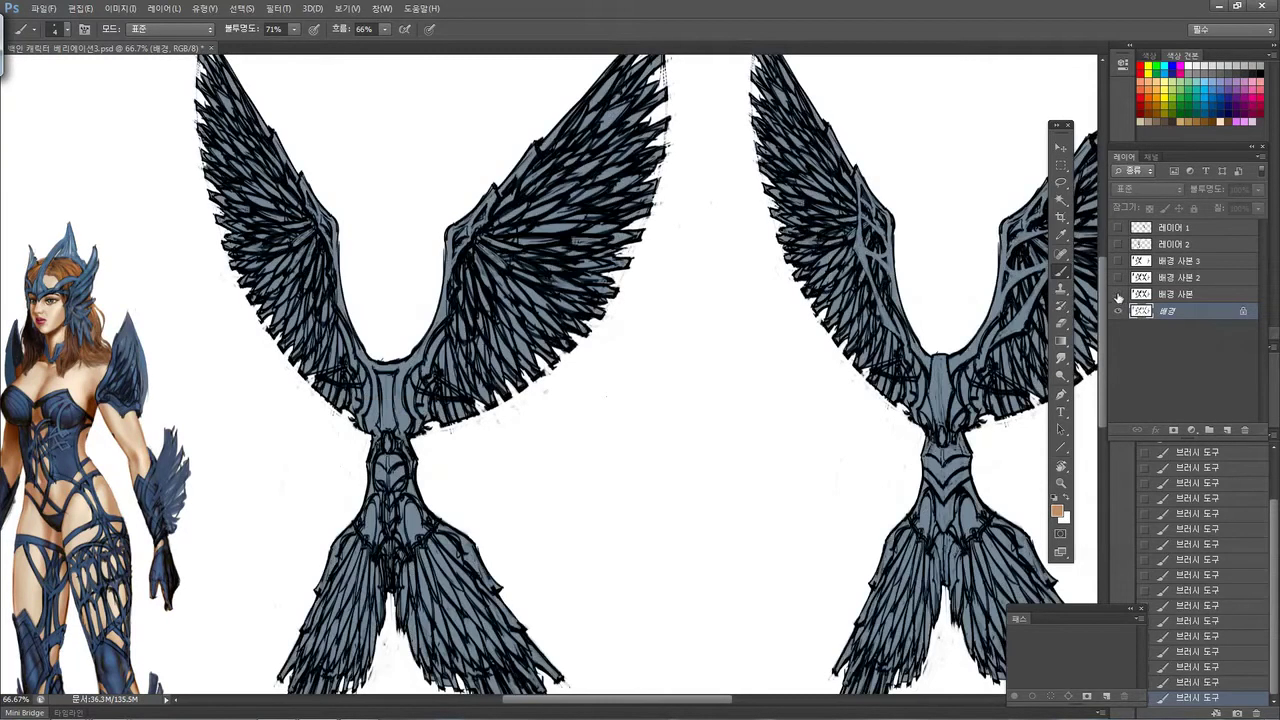
pyautogui.click(1118, 294)
pyautogui.click(1118, 228)
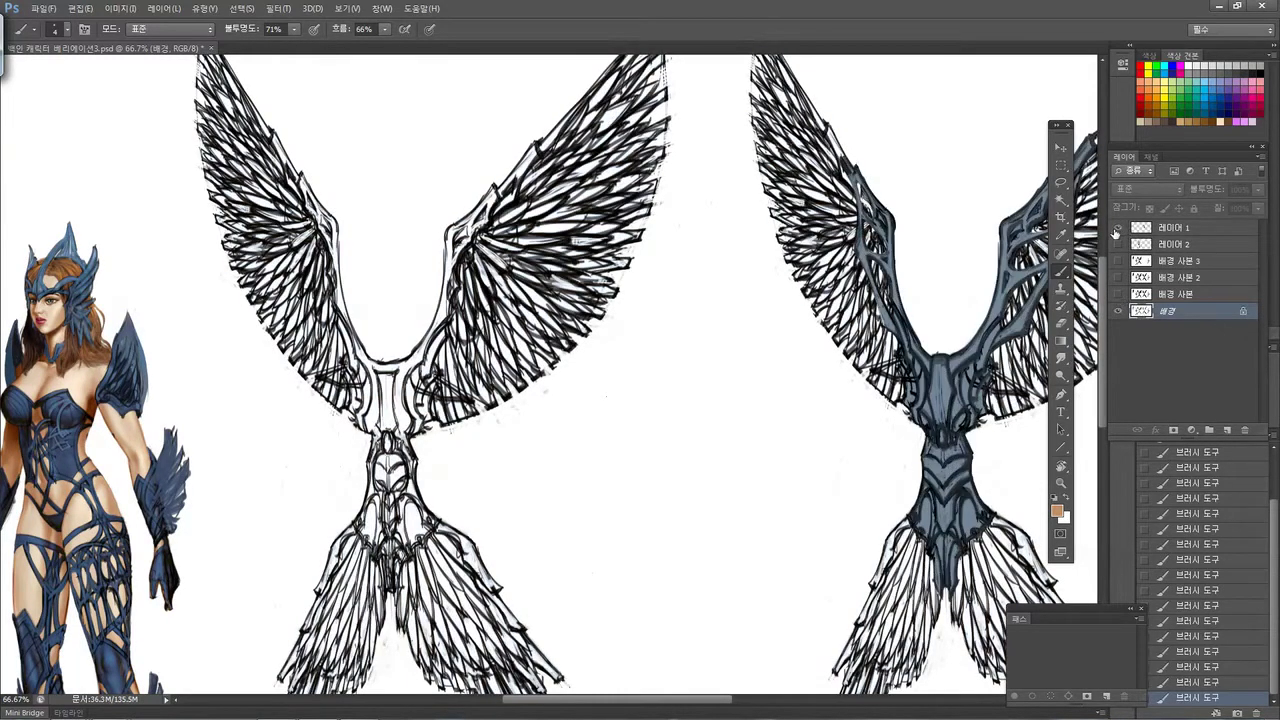
pyautogui.click(1118, 245)
pyautogui.click(1118, 247)
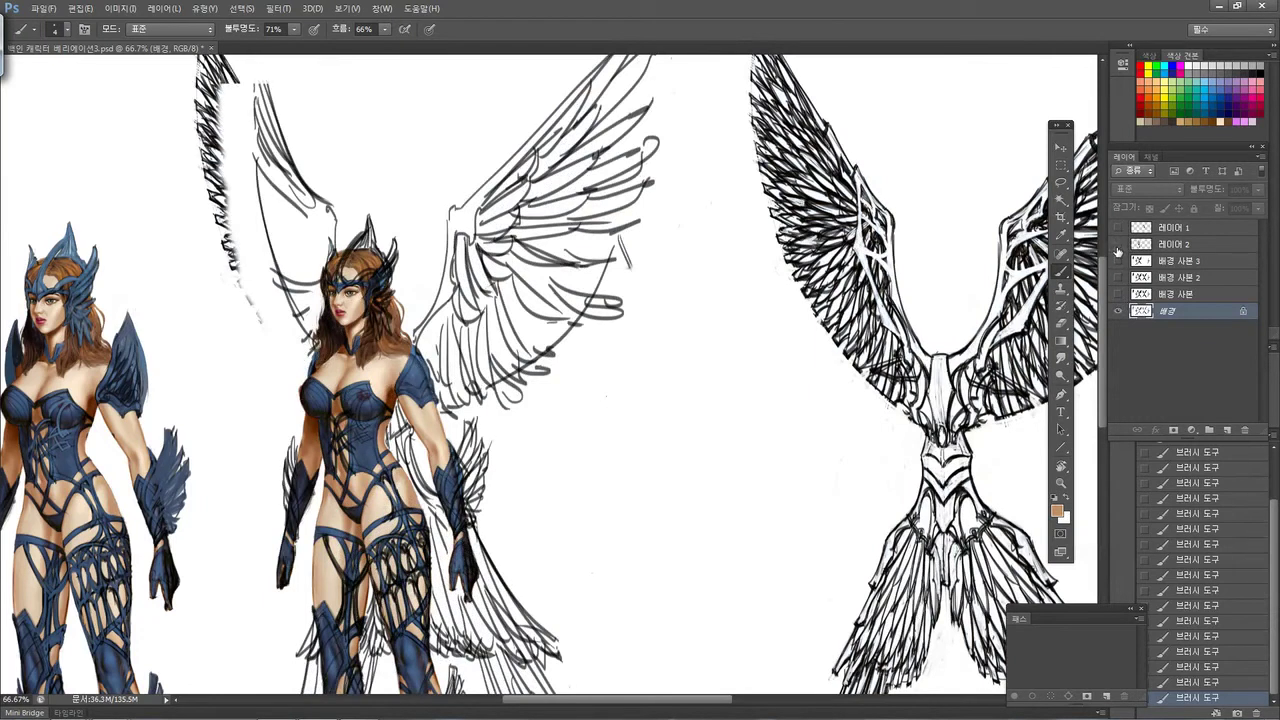
pyautogui.click(1118, 246)
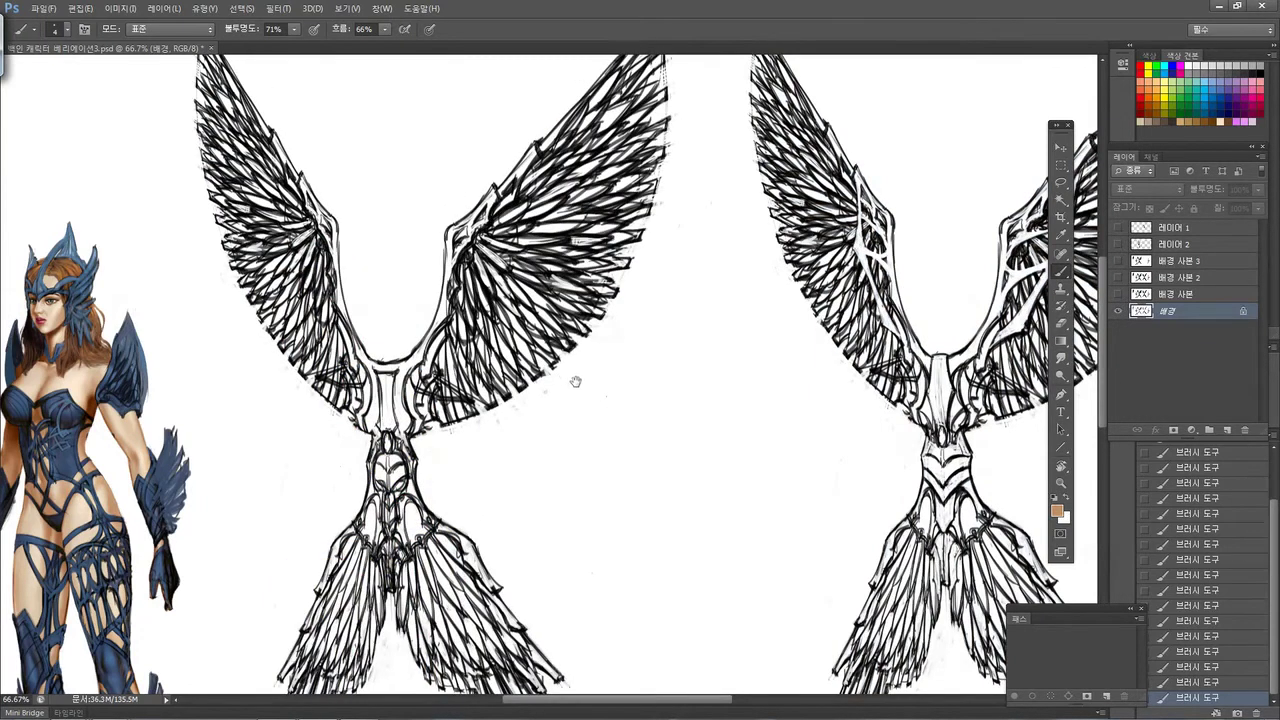
# Look over both wing line-art designs and compare the first with the rough winged figure by briefly showing 레이어 2
pyautogui.moveTo(581, 143); pyautogui.dragTo(561, 251)
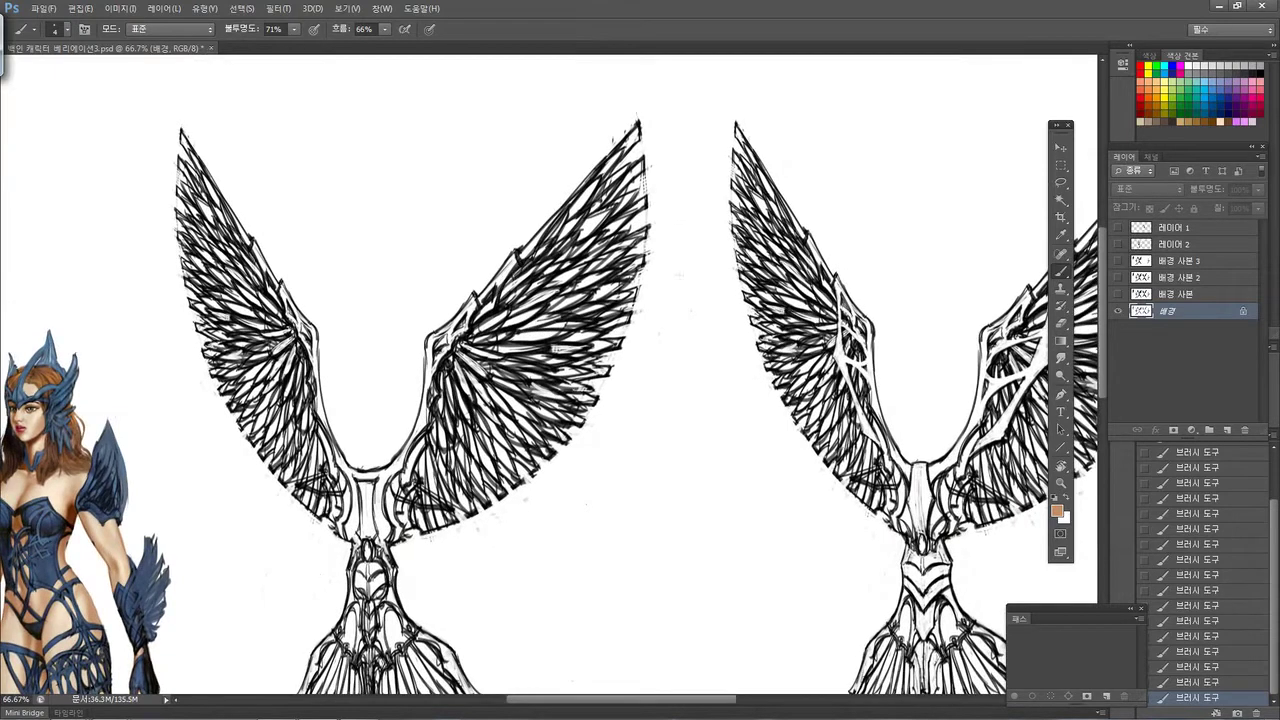
pyautogui.moveTo(654, 426); pyautogui.dragTo(620, 283)
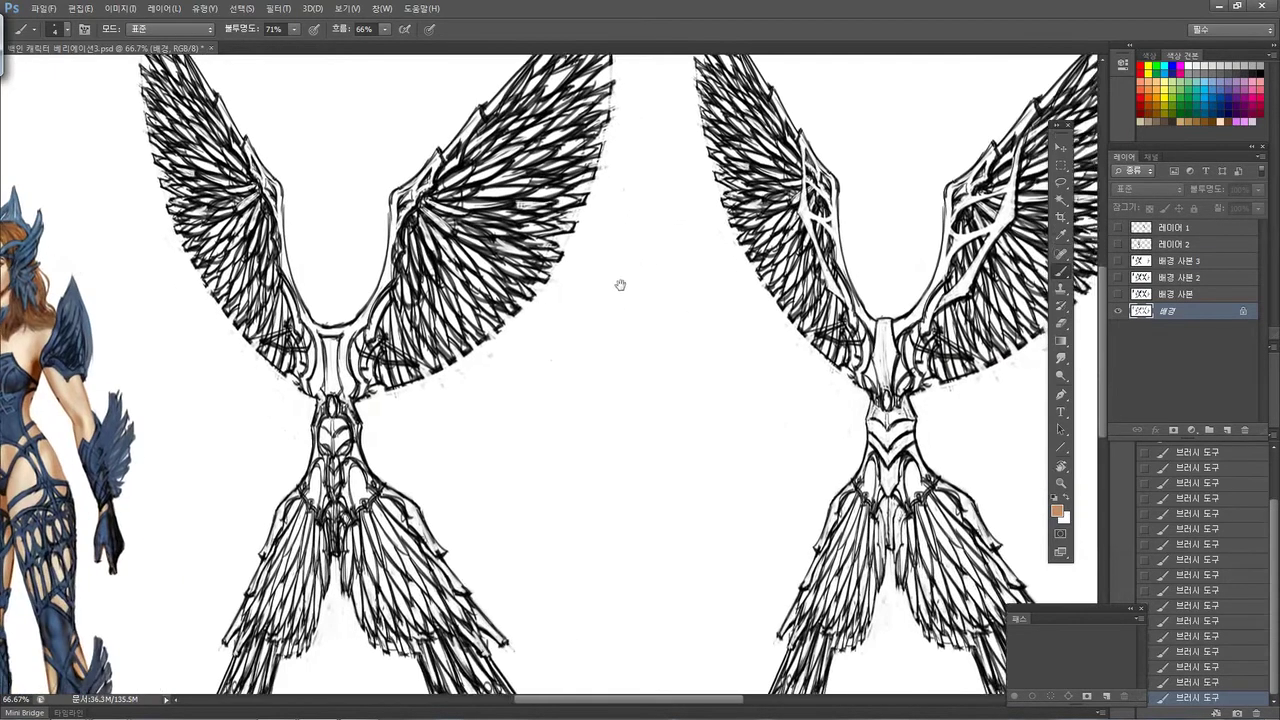
pyautogui.moveTo(662, 388); pyautogui.dragTo(552, 366)
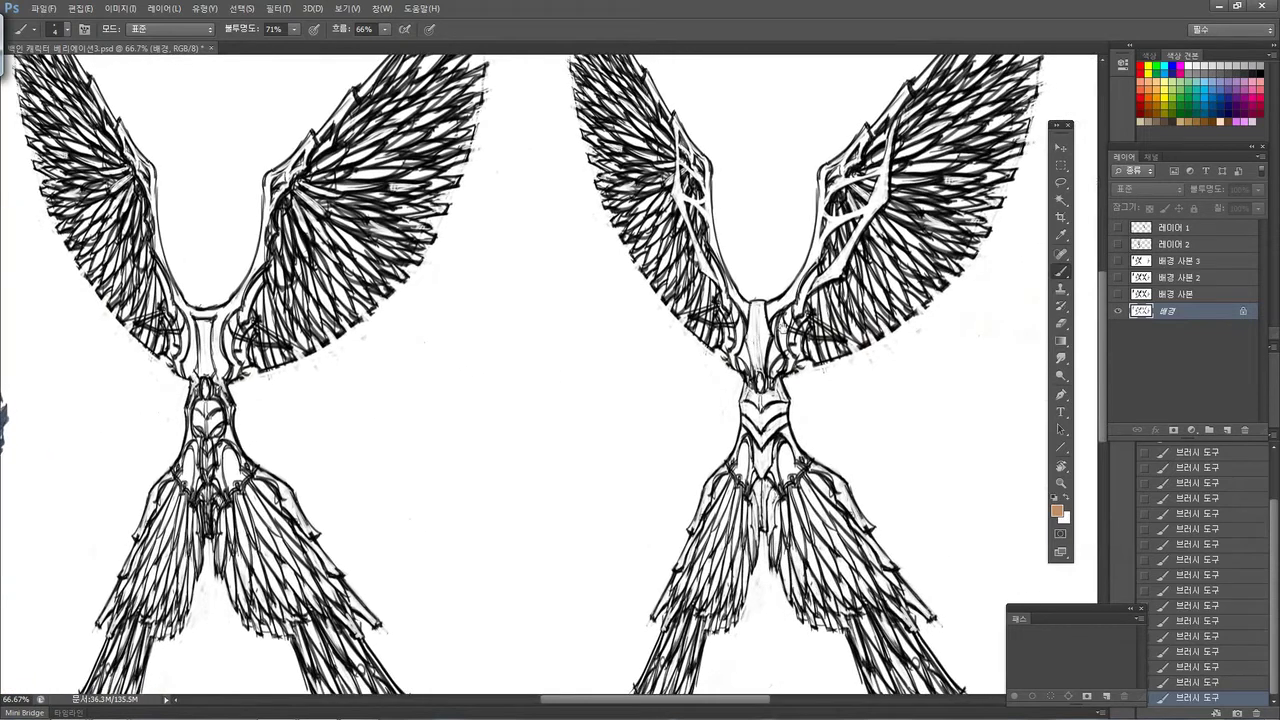
pyautogui.moveTo(487, 395); pyautogui.dragTo(769, 402)
pyautogui.moveTo(697, 381); pyautogui.dragTo(747, 393)
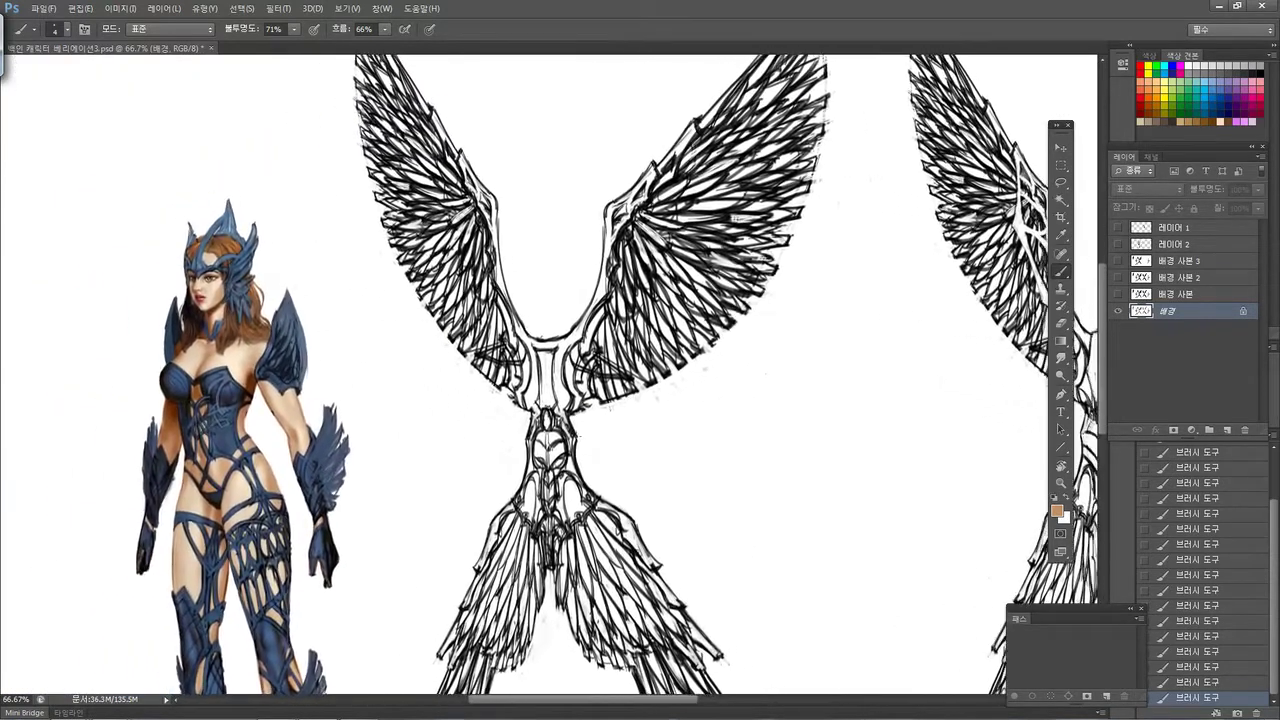
pyautogui.moveTo(630, 423); pyautogui.dragTo(660, 368)
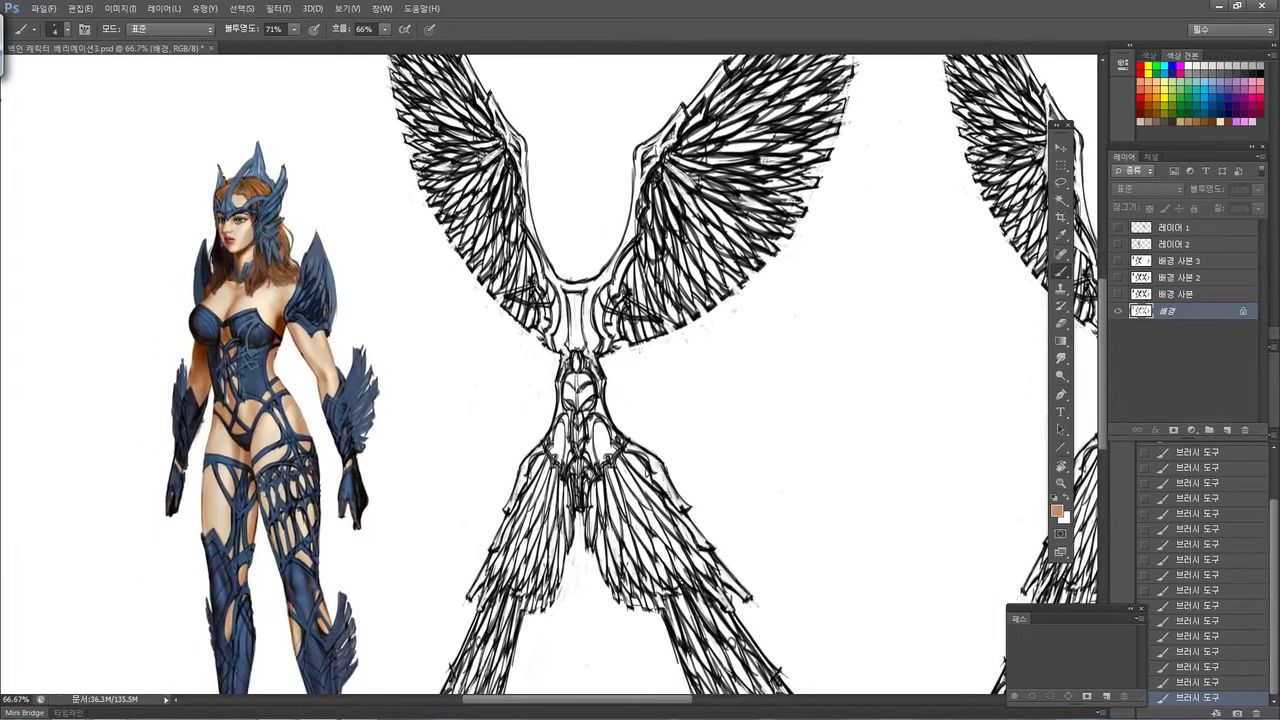
pyautogui.moveTo(418, 325); pyautogui.dragTo(485, 407)
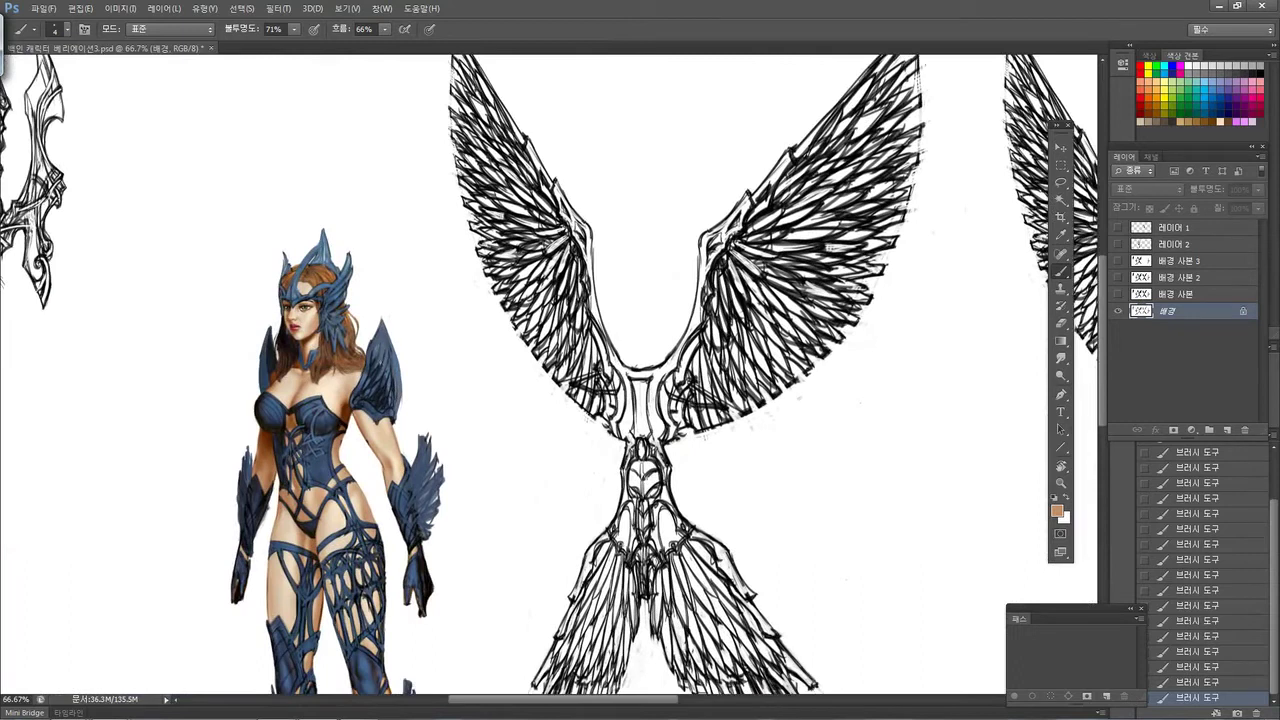
pyautogui.click(1120, 244)
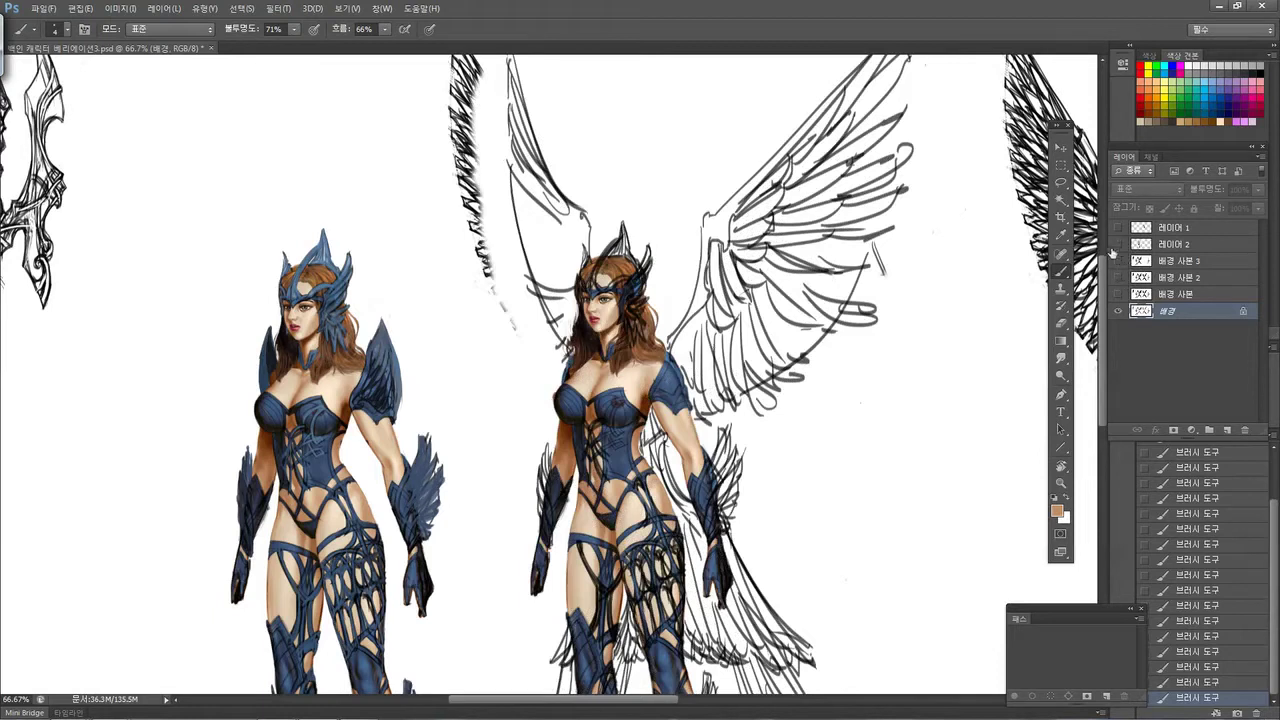
pyautogui.click(1117, 245)
# Examine the first wing design's line art from its upper wing tips to its tail feathers, beside the front-view figure
pyautogui.moveTo(797, 326); pyautogui.dragTo(666, 342)
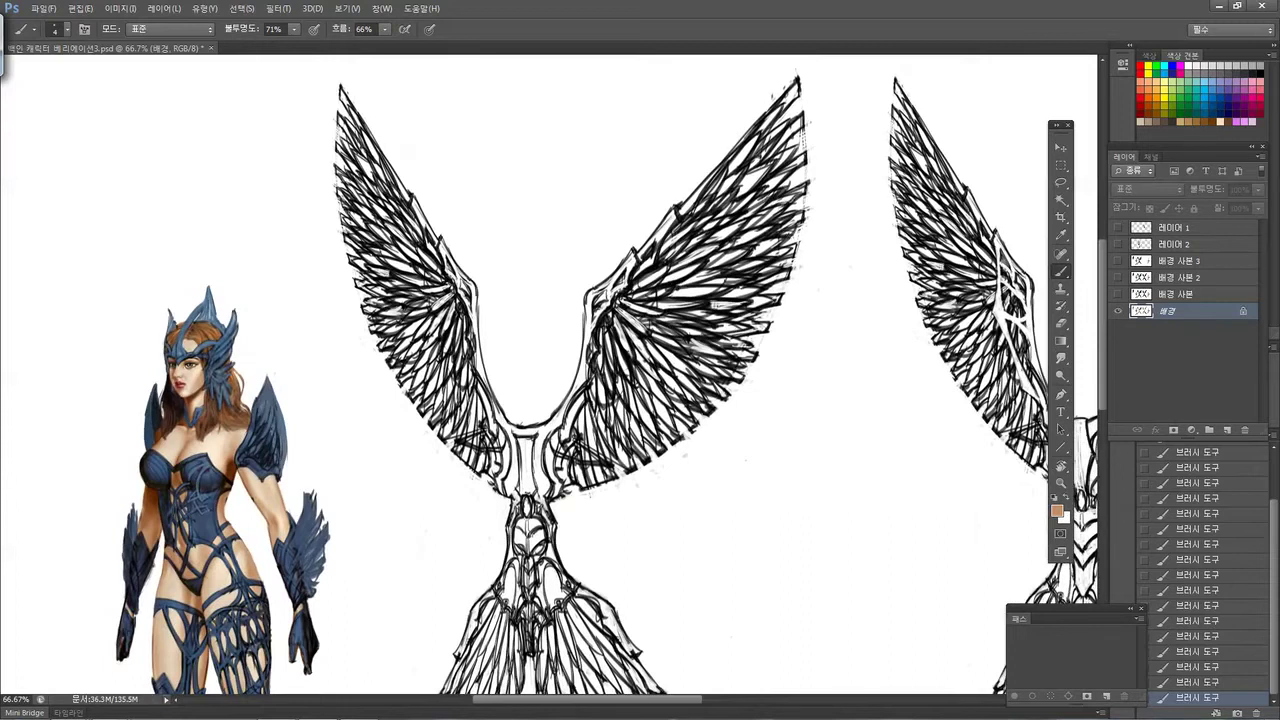
pyautogui.moveTo(670, 322); pyautogui.dragTo(636, 300)
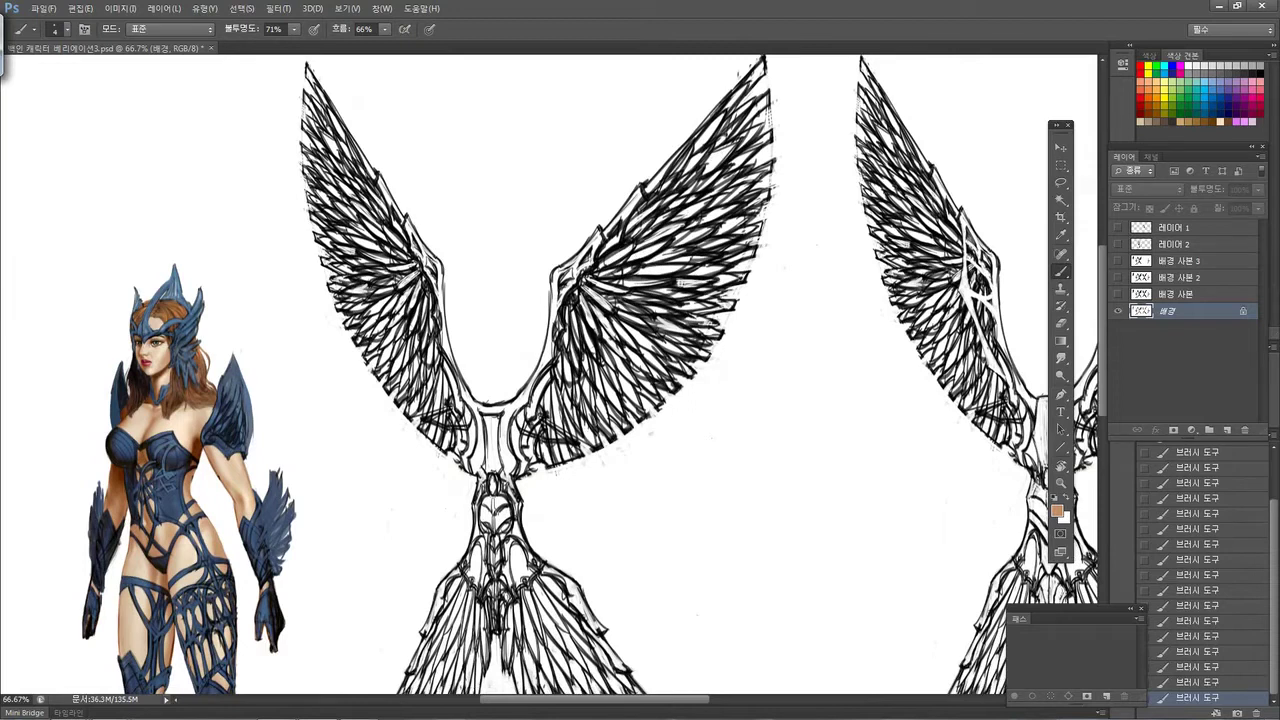
pyautogui.scroll(-2, 597, 320)
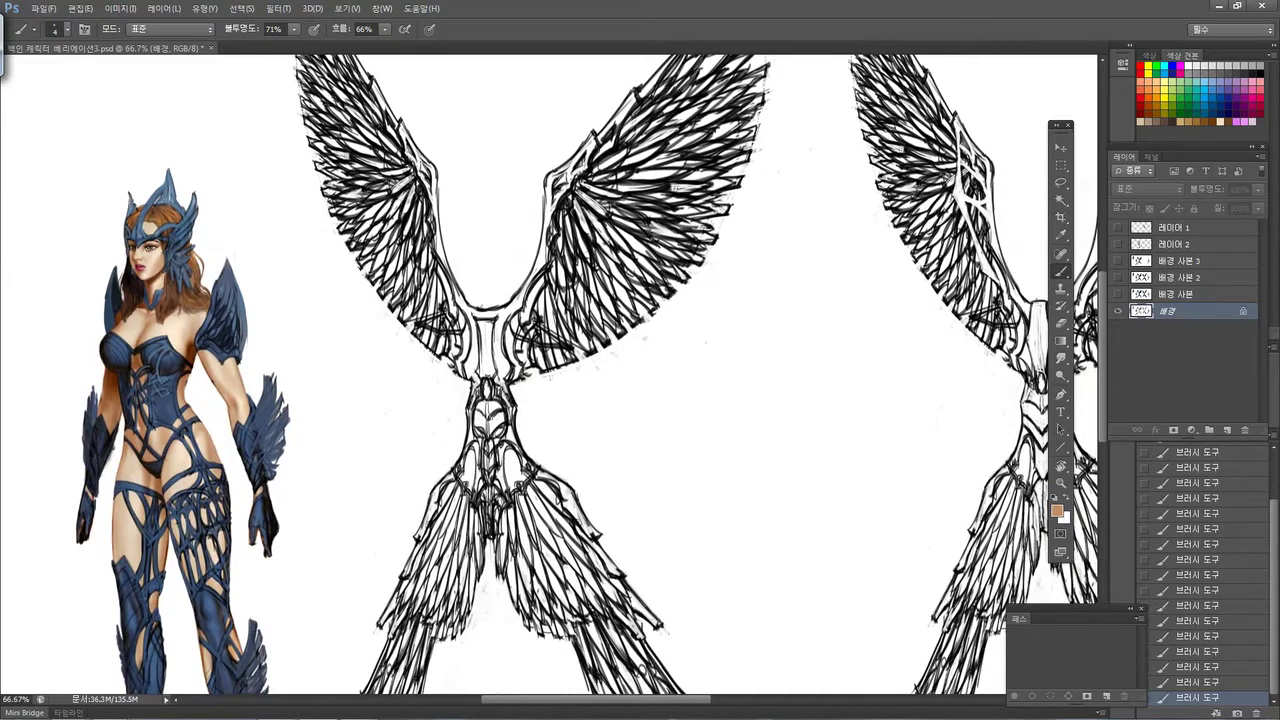
pyautogui.moveTo(542, 383); pyautogui.dragTo(551, 321)
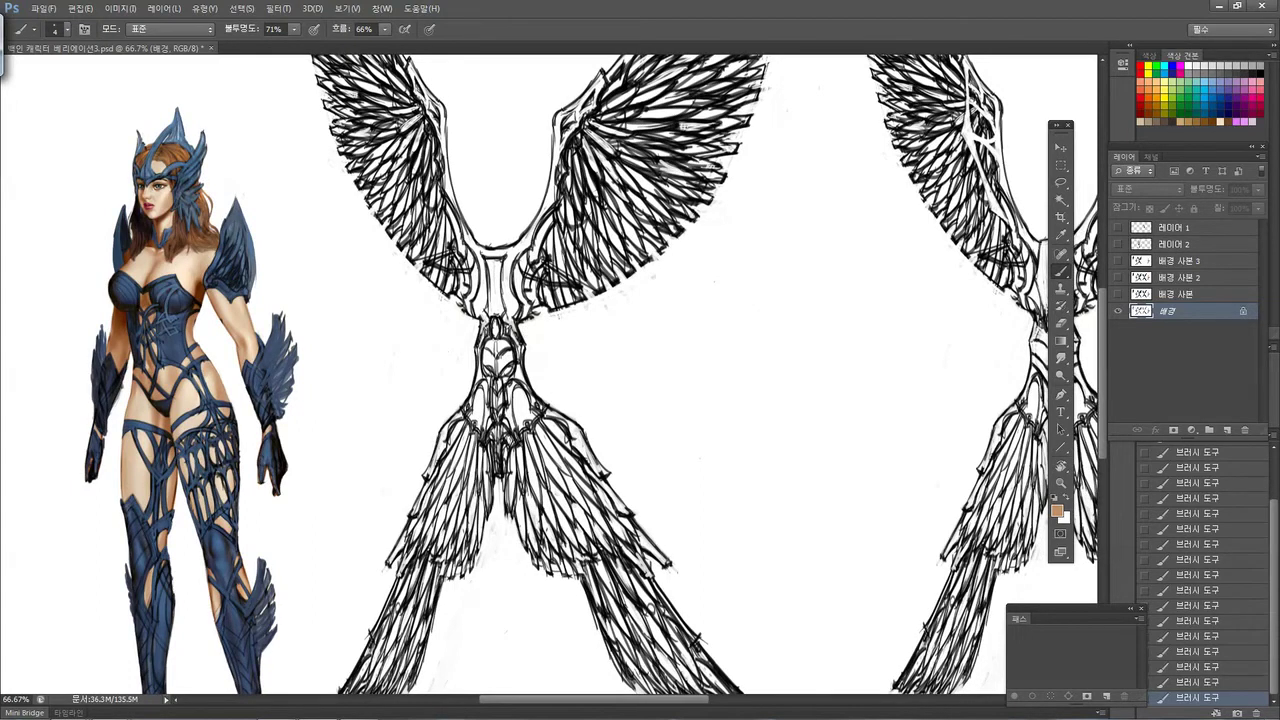
pyautogui.moveTo(586, 374); pyautogui.dragTo(573, 398)
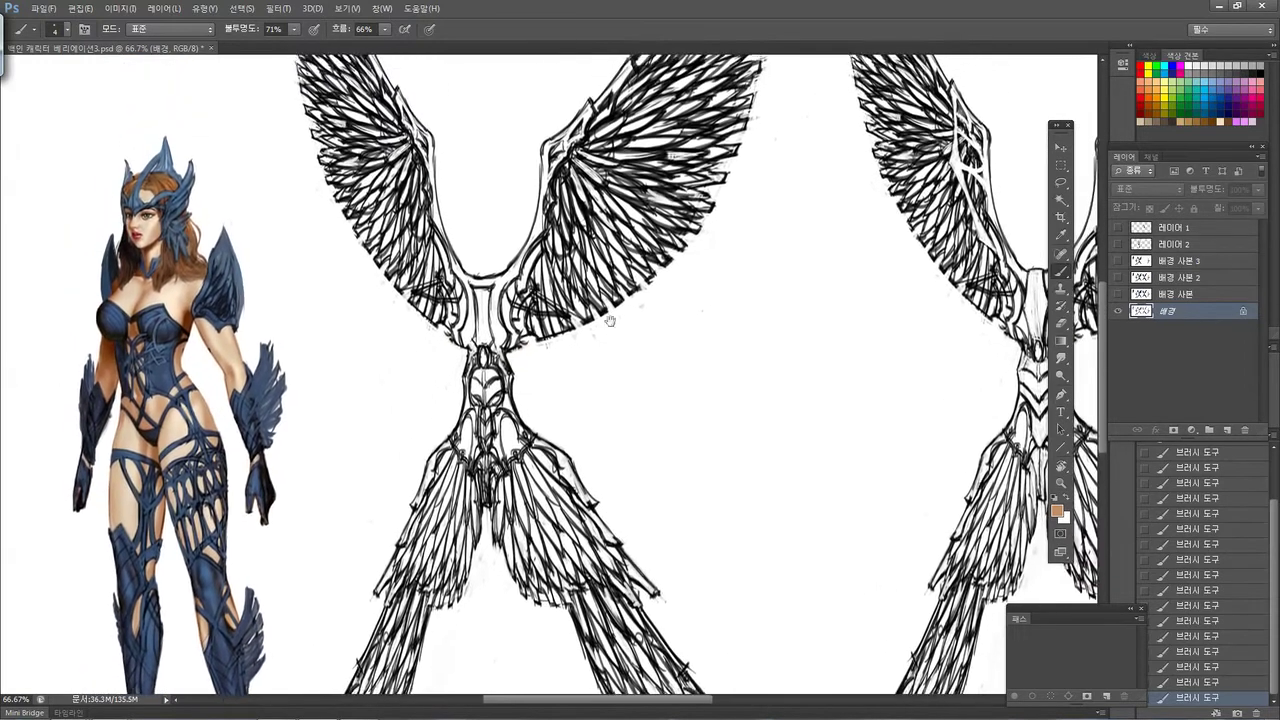
pyautogui.moveTo(643, 333); pyautogui.dragTo(624, 200)
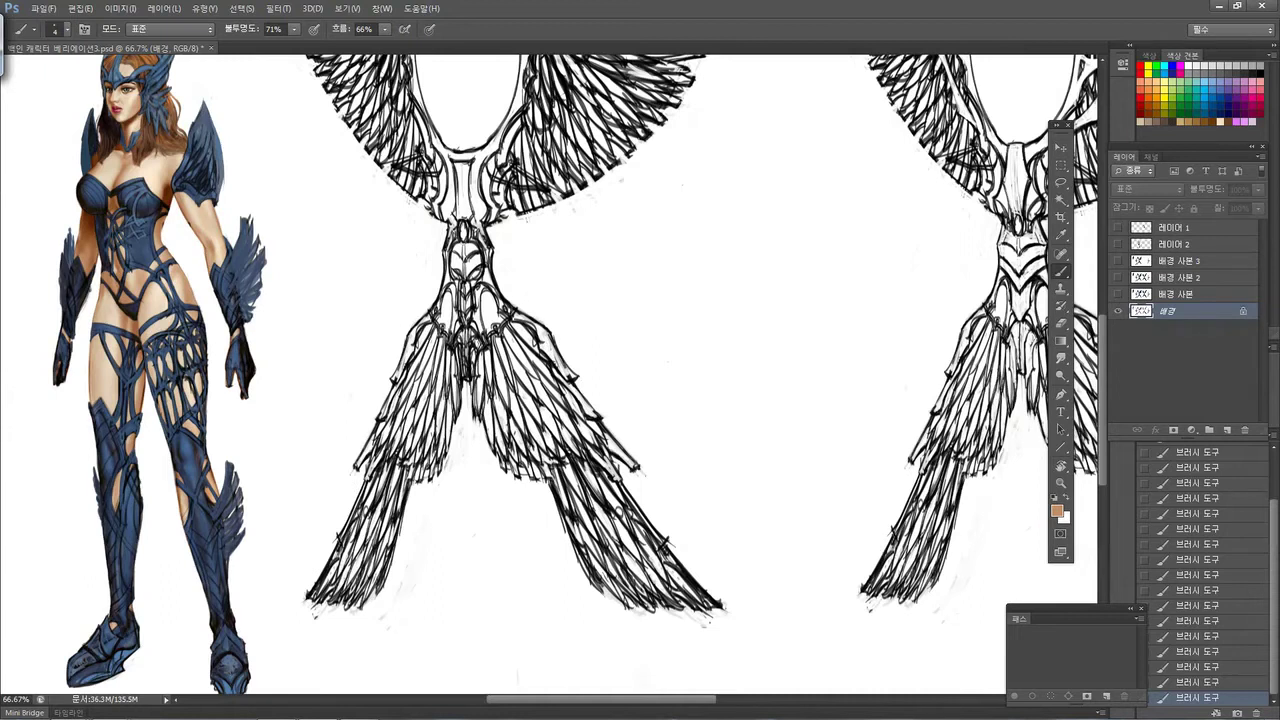
pyautogui.moveTo(503, 218); pyautogui.dragTo(492, 496)
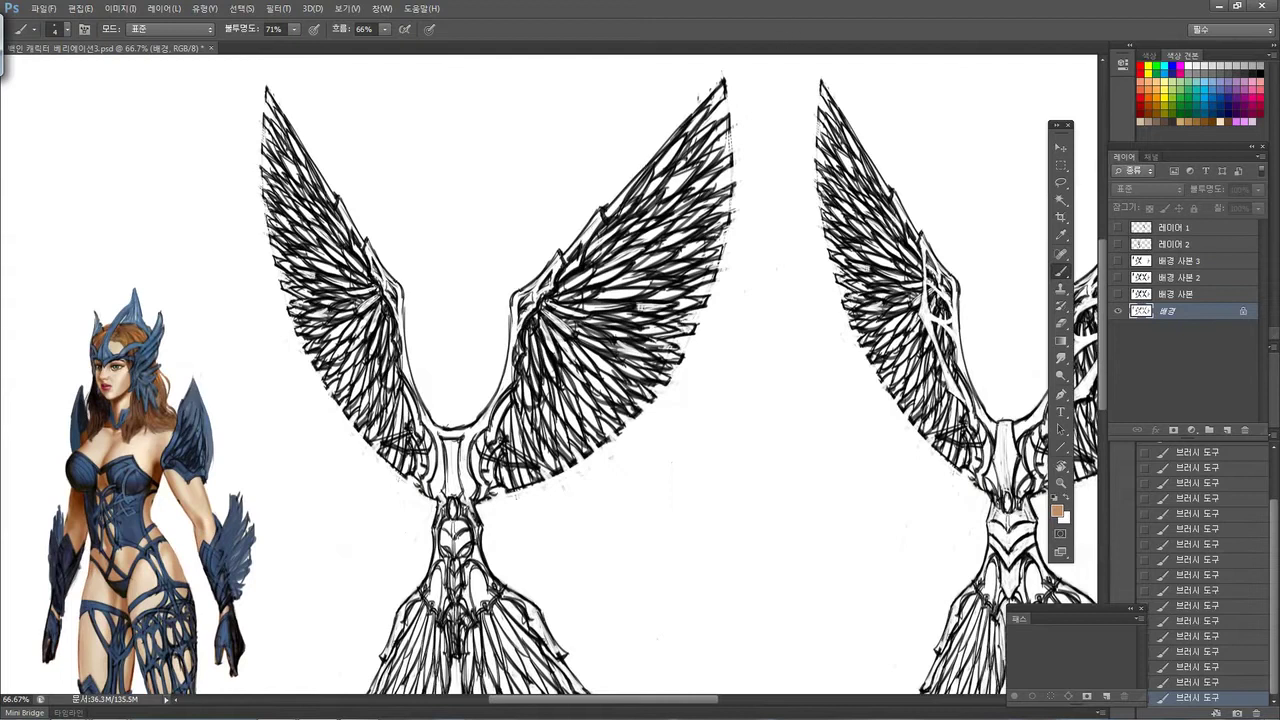
pyautogui.moveTo(650, 194)
pyautogui.mouseDown()
pyautogui.moveTo(598, 248)
pyautogui.moveTo(609, 244)
pyautogui.mouseUp()
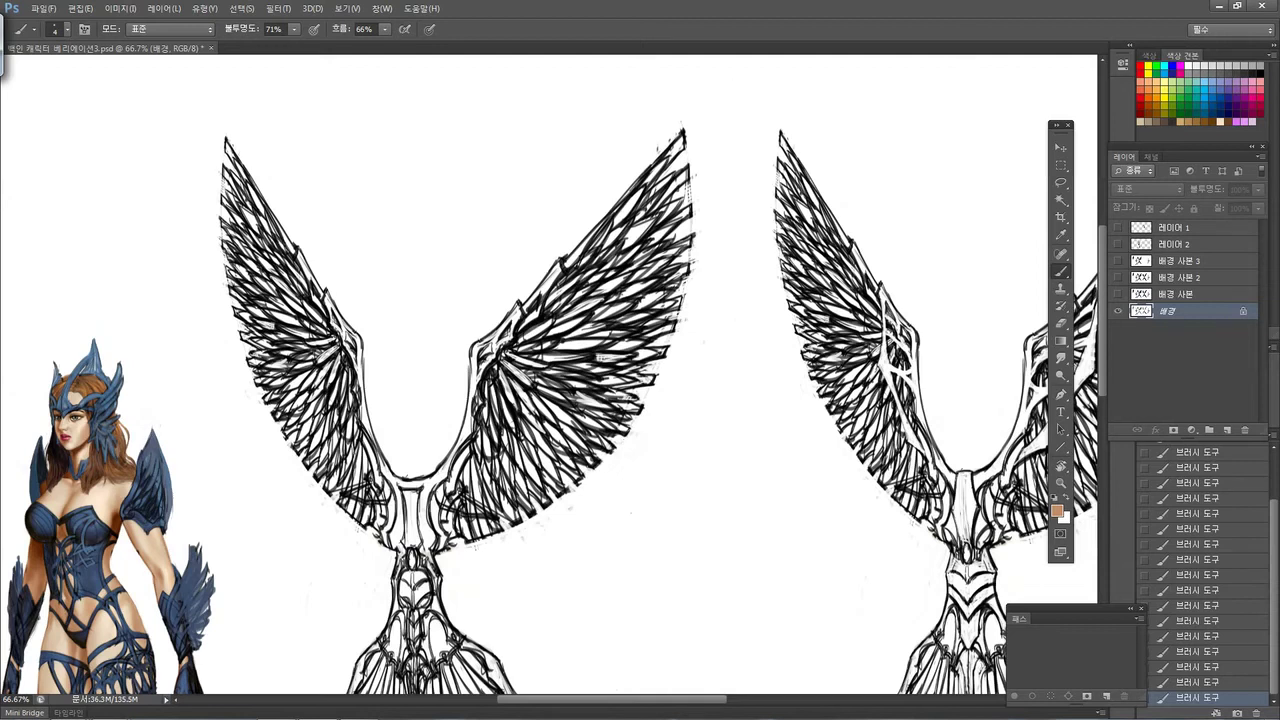
# Examine the second wing design's branching frame, chevron centrepiece and tail feathers, comparing them with the first design
pyautogui.moveTo(514, 427); pyautogui.dragTo(370, 355)
pyautogui.moveTo(543, 422)
pyautogui.mouseDown()
pyautogui.moveTo(481, 403)
pyautogui.moveTo(422, 356)
pyautogui.mouseUp()
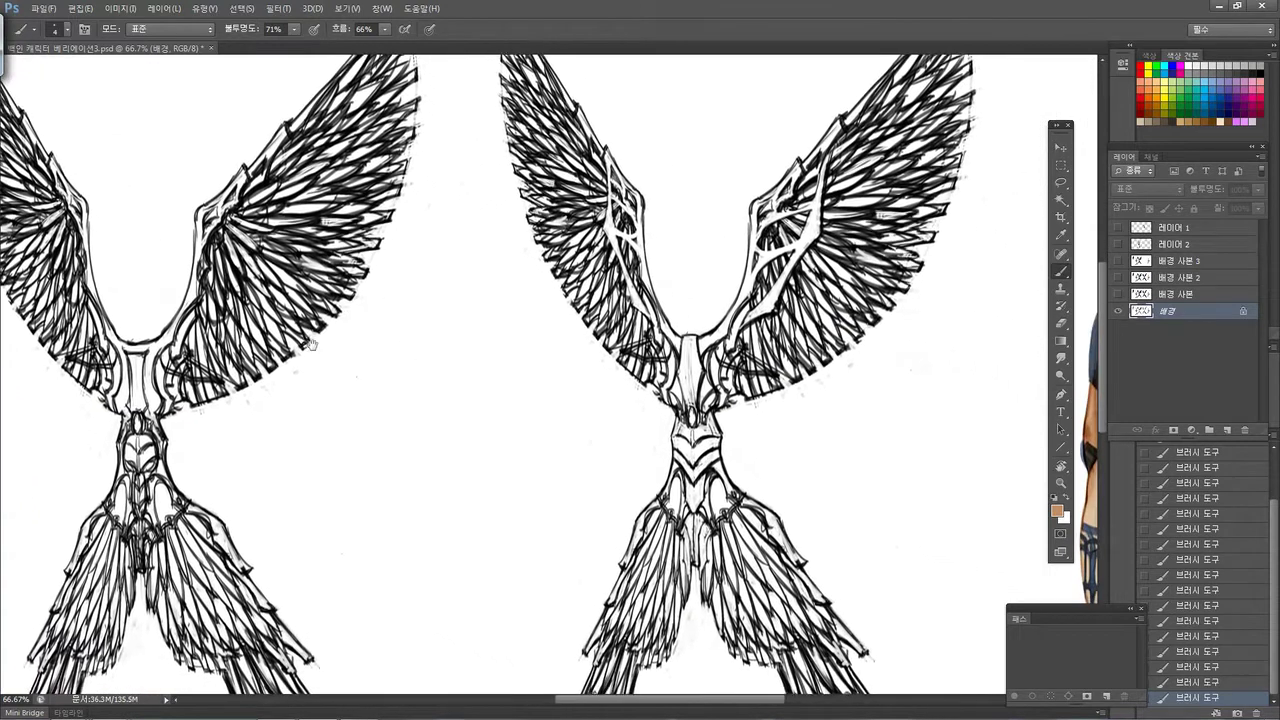
pyautogui.moveTo(708, 418)
pyautogui.mouseDown()
pyautogui.moveTo(731, 366)
pyautogui.moveTo(715, 397)
pyautogui.mouseUp()
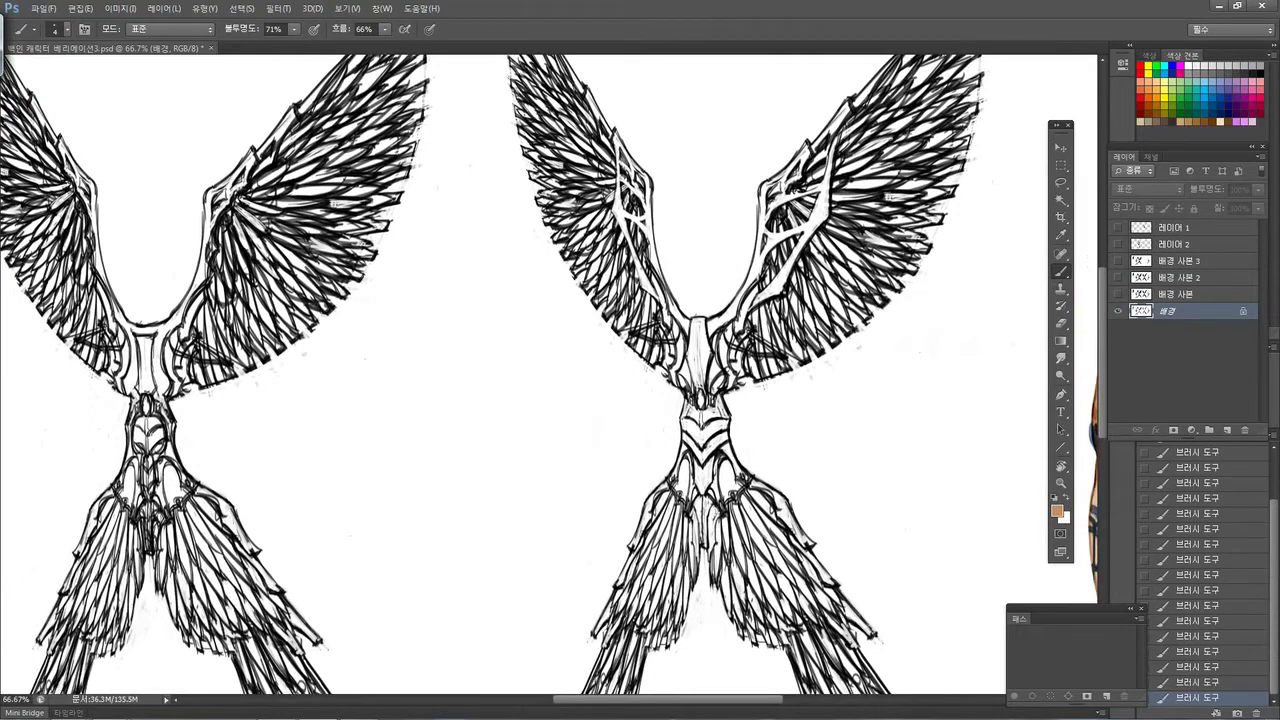
pyautogui.moveTo(767, 167); pyautogui.dragTo(719, 209)
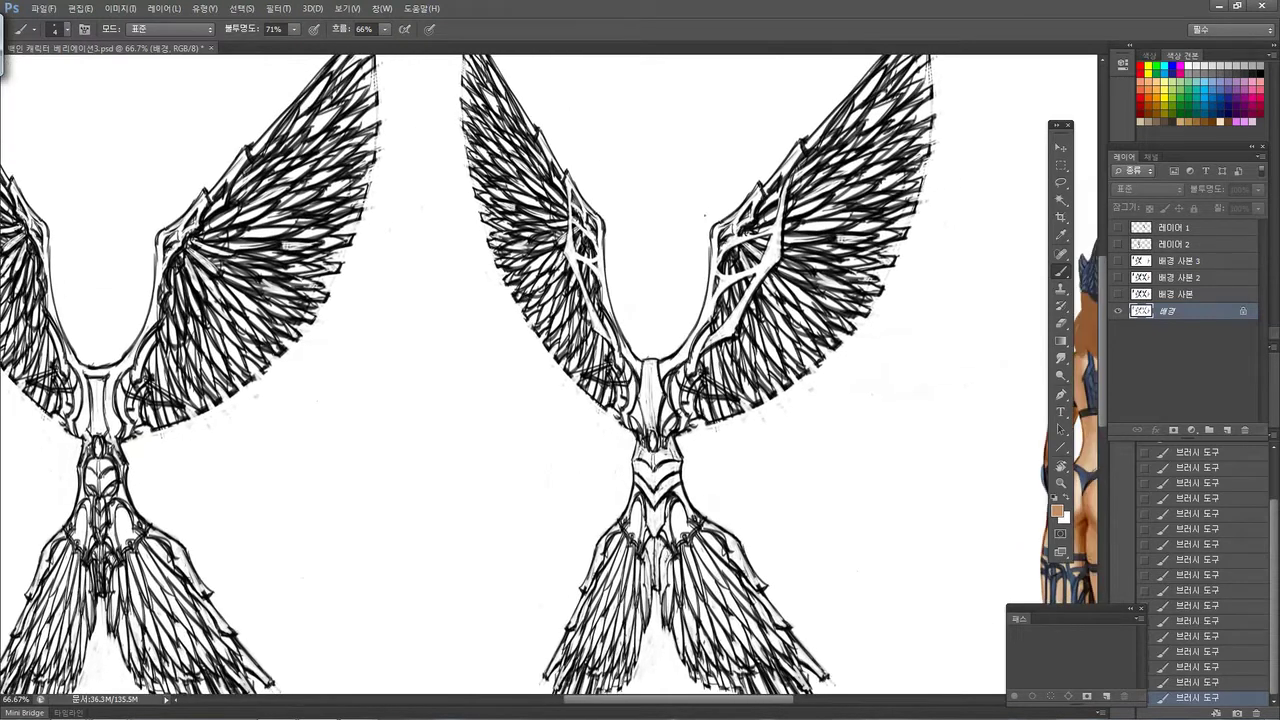
pyautogui.moveTo(253, 277); pyautogui.dragTo(339, 282)
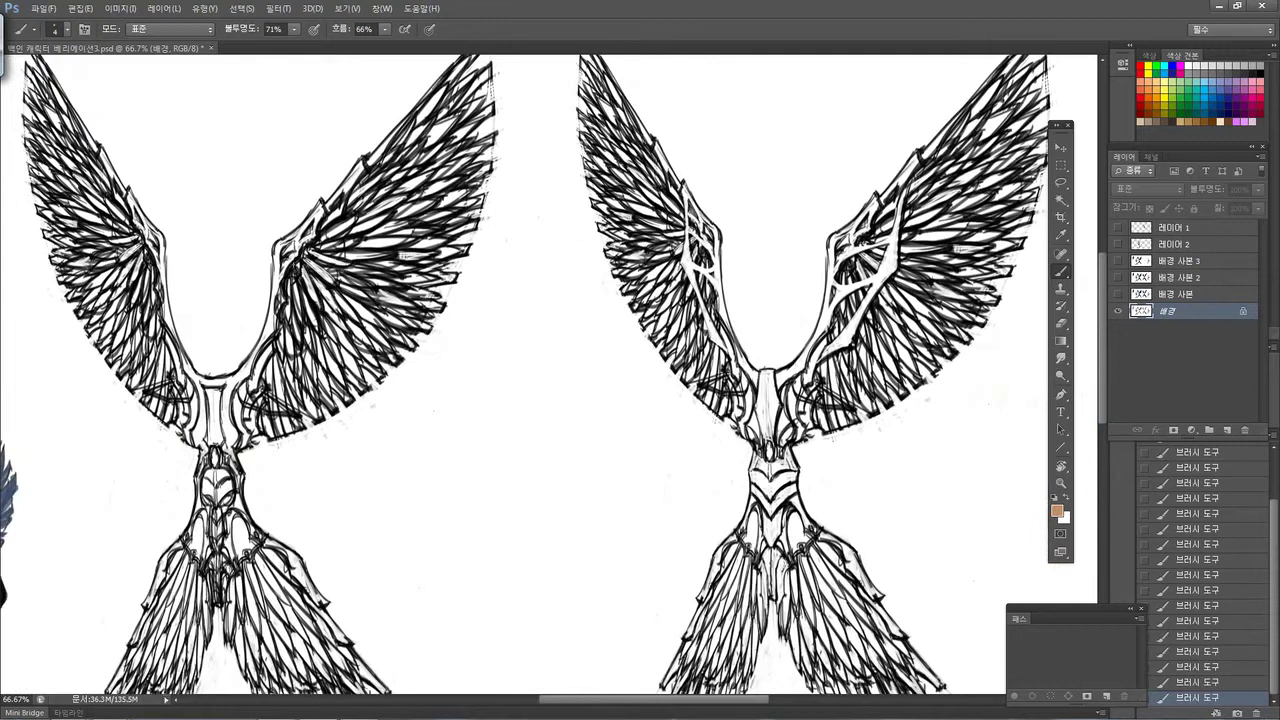
pyautogui.moveTo(858, 217); pyautogui.dragTo(684, 259)
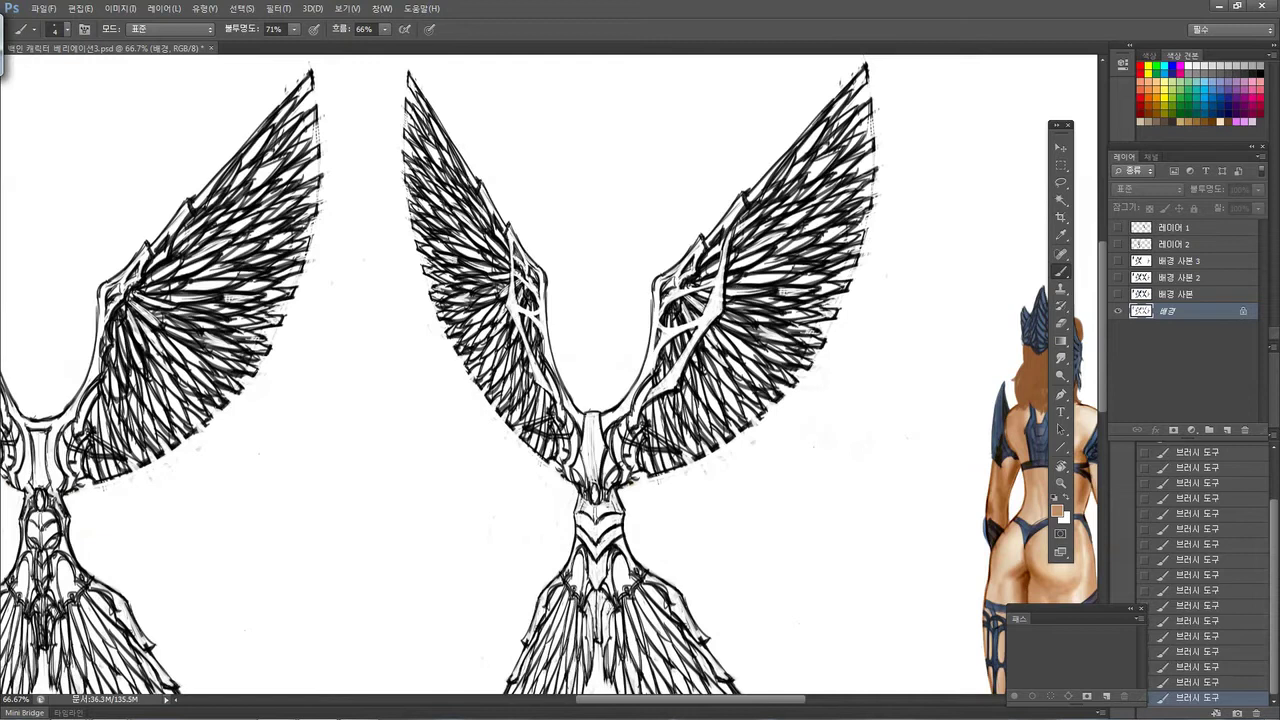
pyautogui.moveTo(673, 378); pyautogui.dragTo(809, 199)
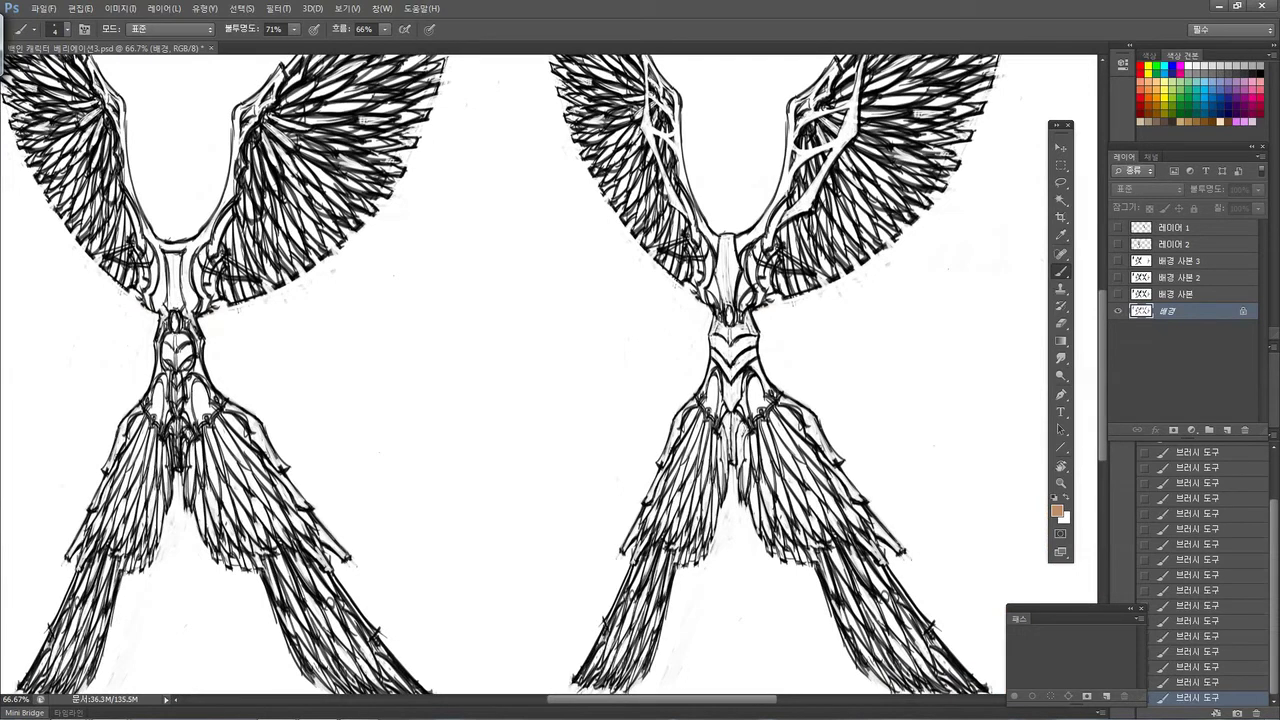
pyautogui.moveTo(671, 331); pyautogui.dragTo(555, 305)
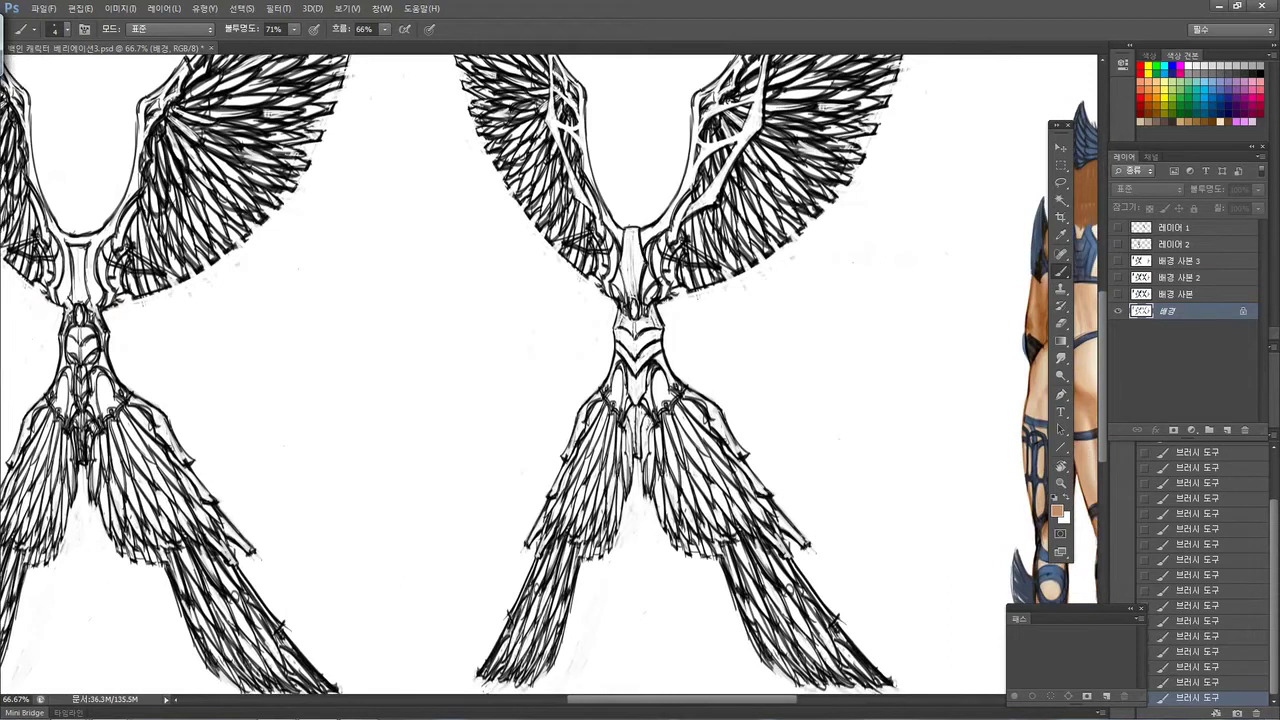
pyautogui.moveTo(568, 350); pyautogui.dragTo(590, 292)
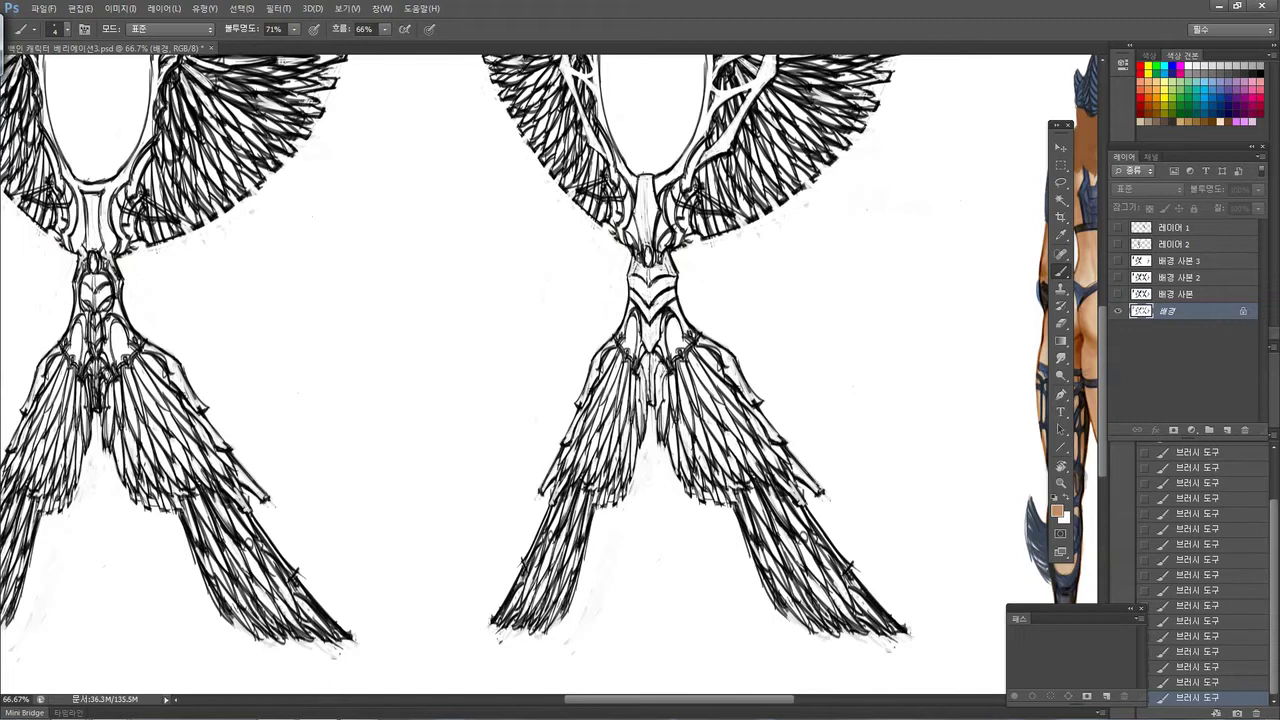
# Compare the second wing design with the back-view armoured figure from helmet to legs
pyautogui.moveTo(445, 350); pyautogui.dragTo(483, 616)
pyautogui.moveTo(602, 389); pyautogui.dragTo(485, 367)
pyautogui.moveTo(624, 462); pyautogui.dragTo(371, 264)
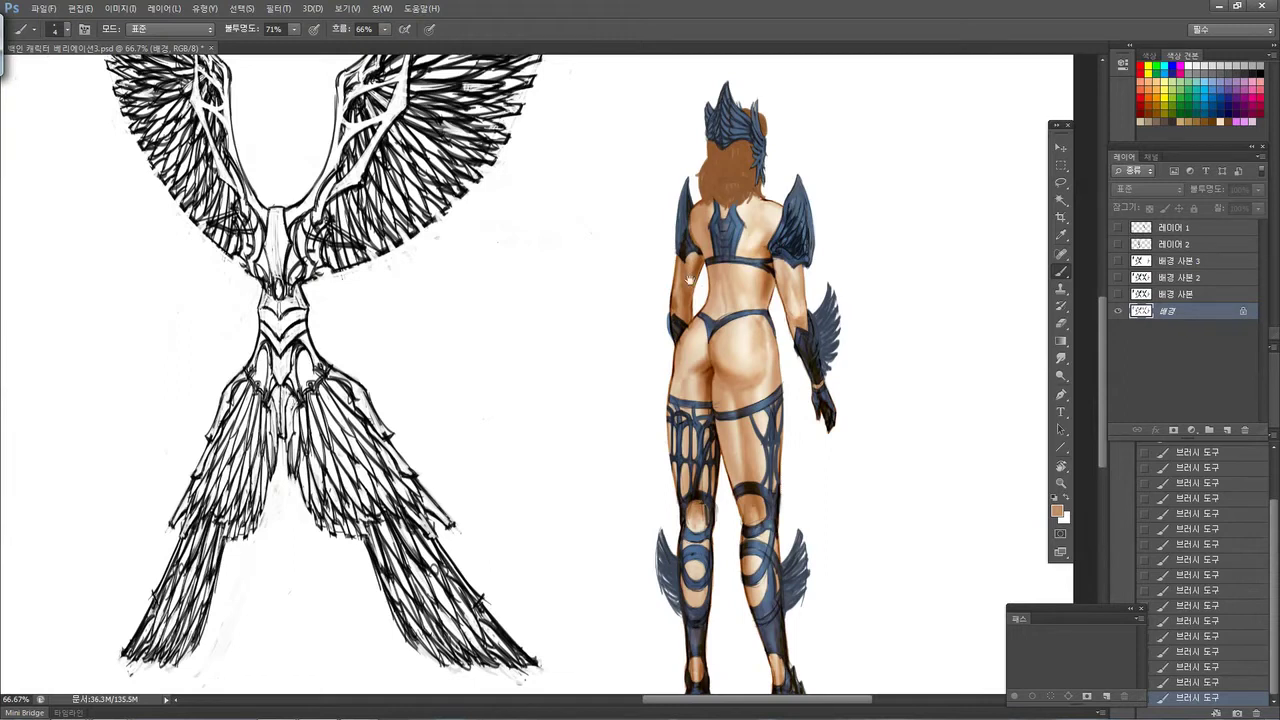
pyautogui.moveTo(689, 281); pyautogui.dragTo(600, 419)
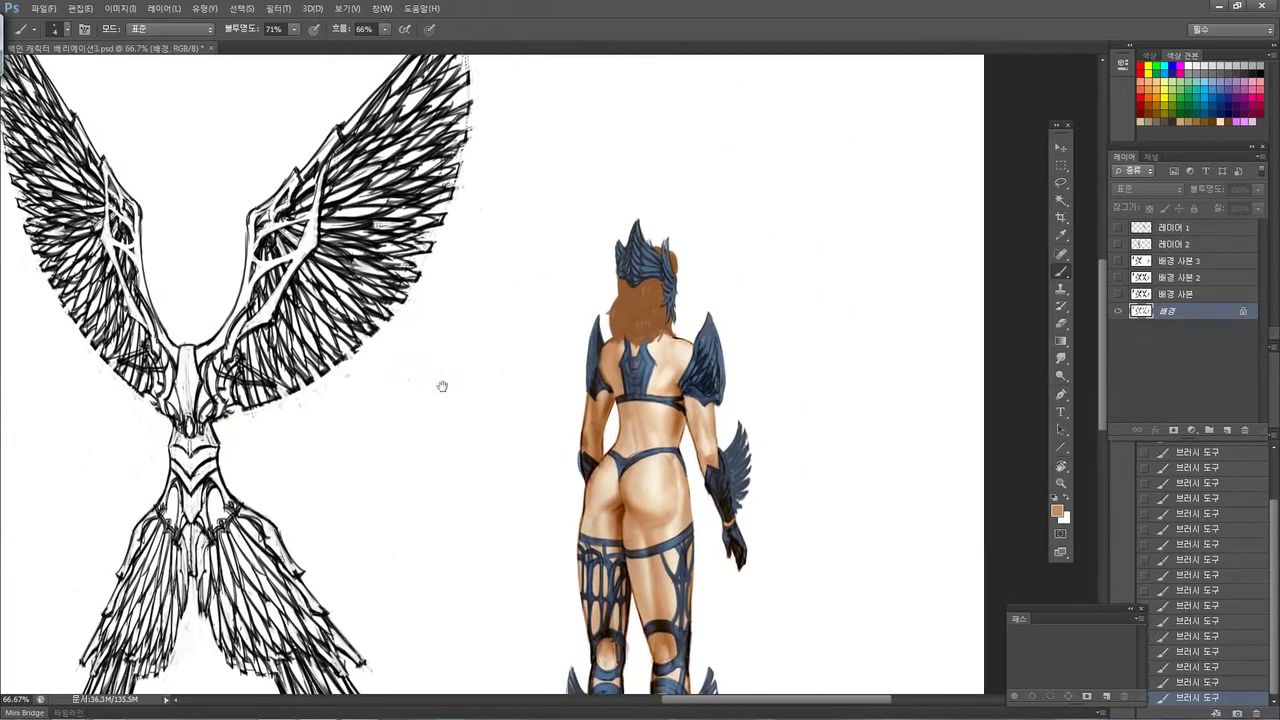
# Show the 배경 사본 layer to display both wing designs with their blue-grey base colour
pyautogui.moveTo(442, 386); pyautogui.dragTo(926, 345)
pyautogui.moveTo(310, 368); pyautogui.dragTo(651, 345)
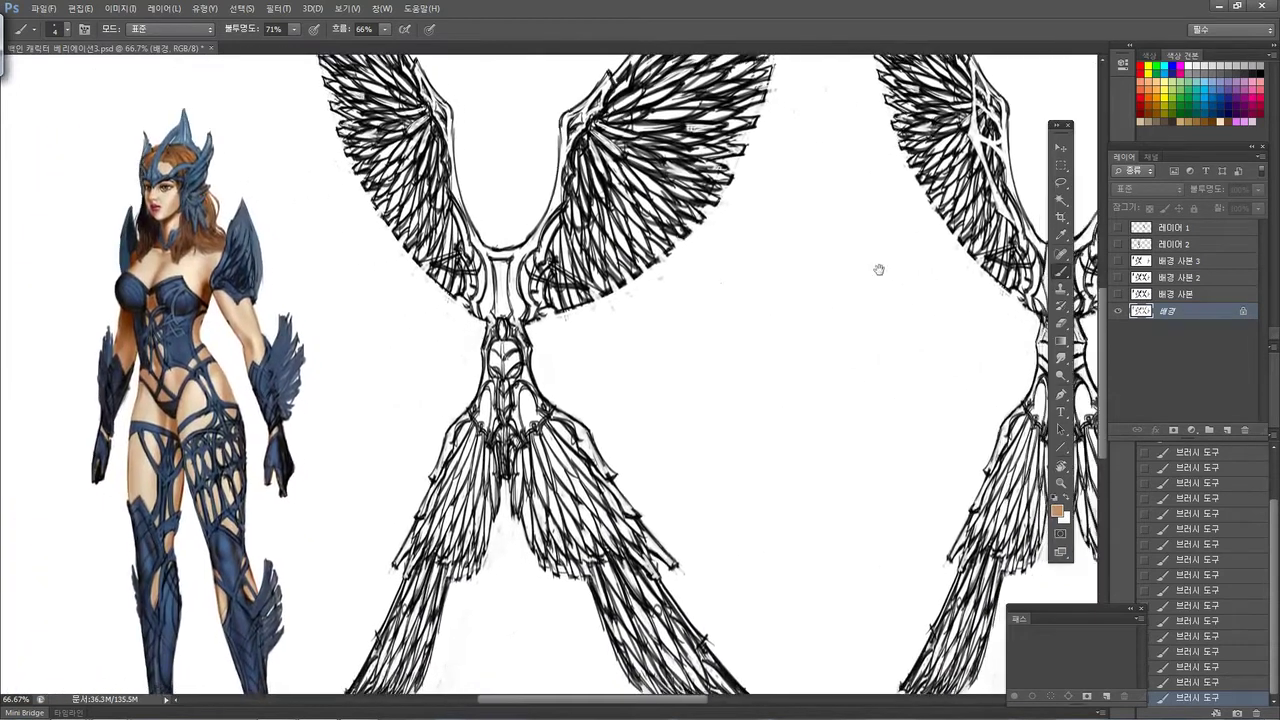
pyautogui.click(1118, 294)
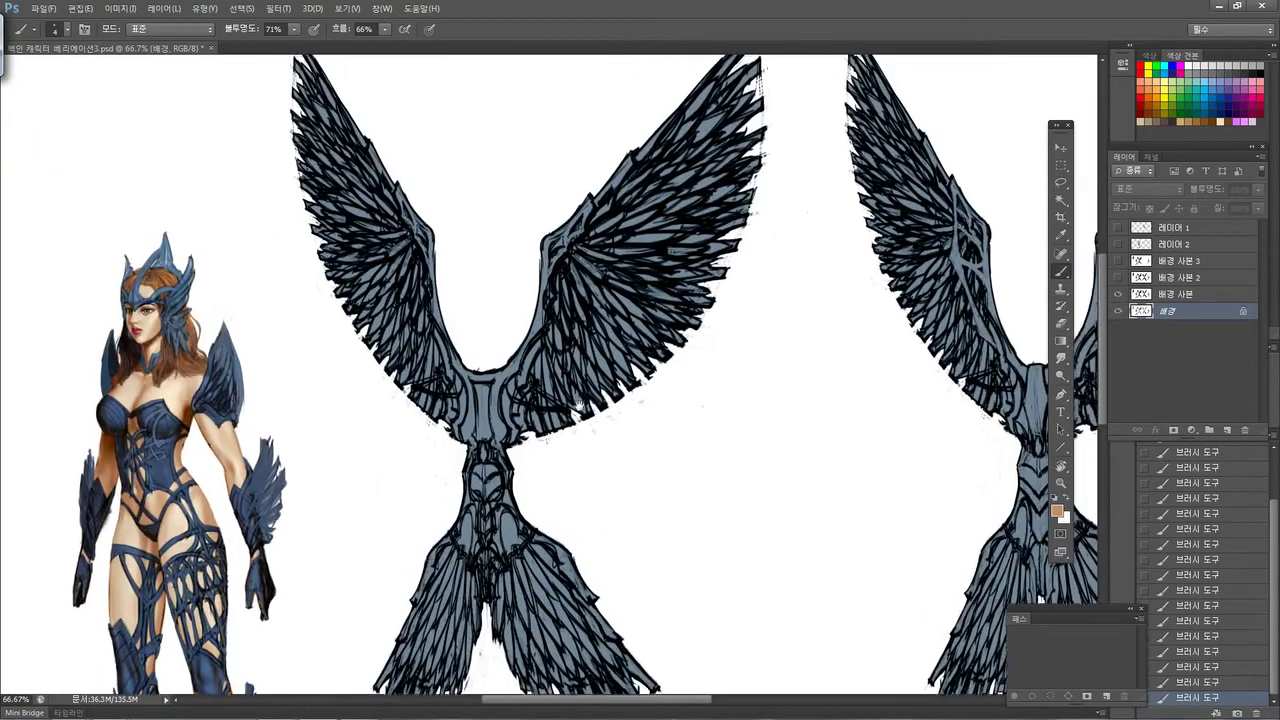
pyautogui.moveTo(624, 326)
pyautogui.mouseDown()
pyautogui.moveTo(555, 374)
pyautogui.moveTo(430, 374)
pyautogui.moveTo(428, 362)
pyautogui.moveTo(513, 360)
pyautogui.mouseUp()
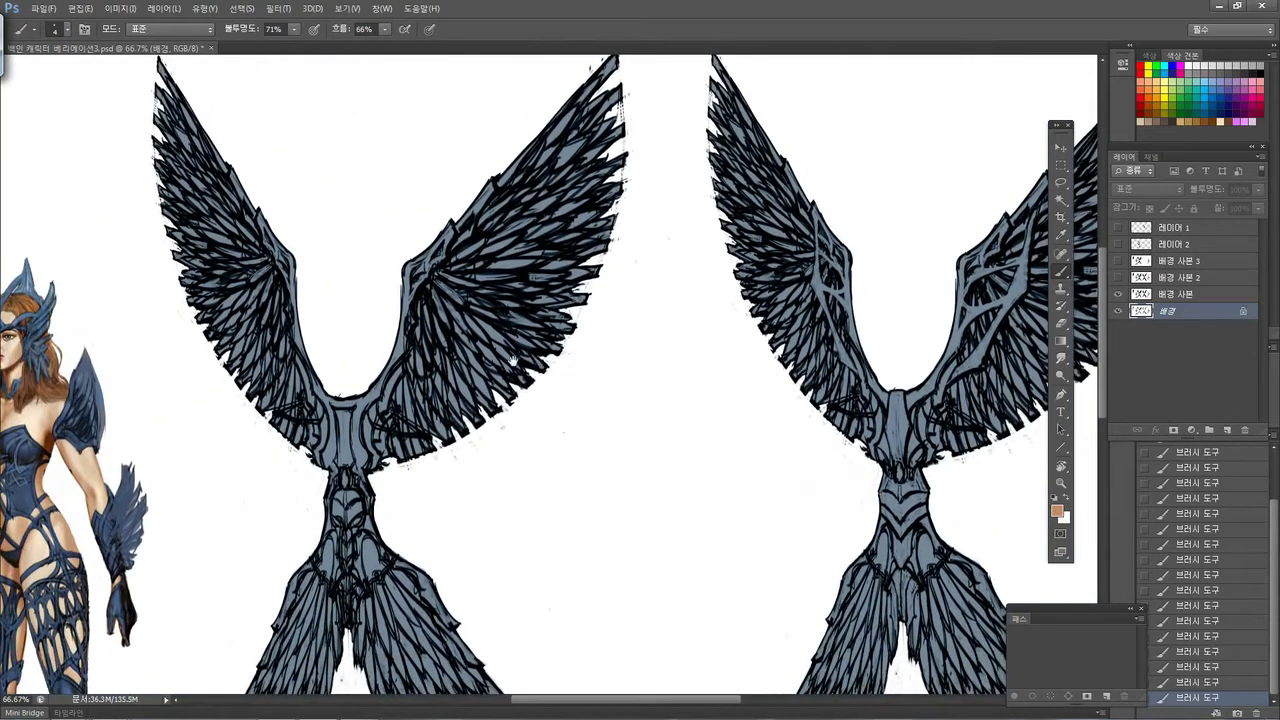
pyautogui.moveTo(421, 281); pyautogui.dragTo(384, 306)
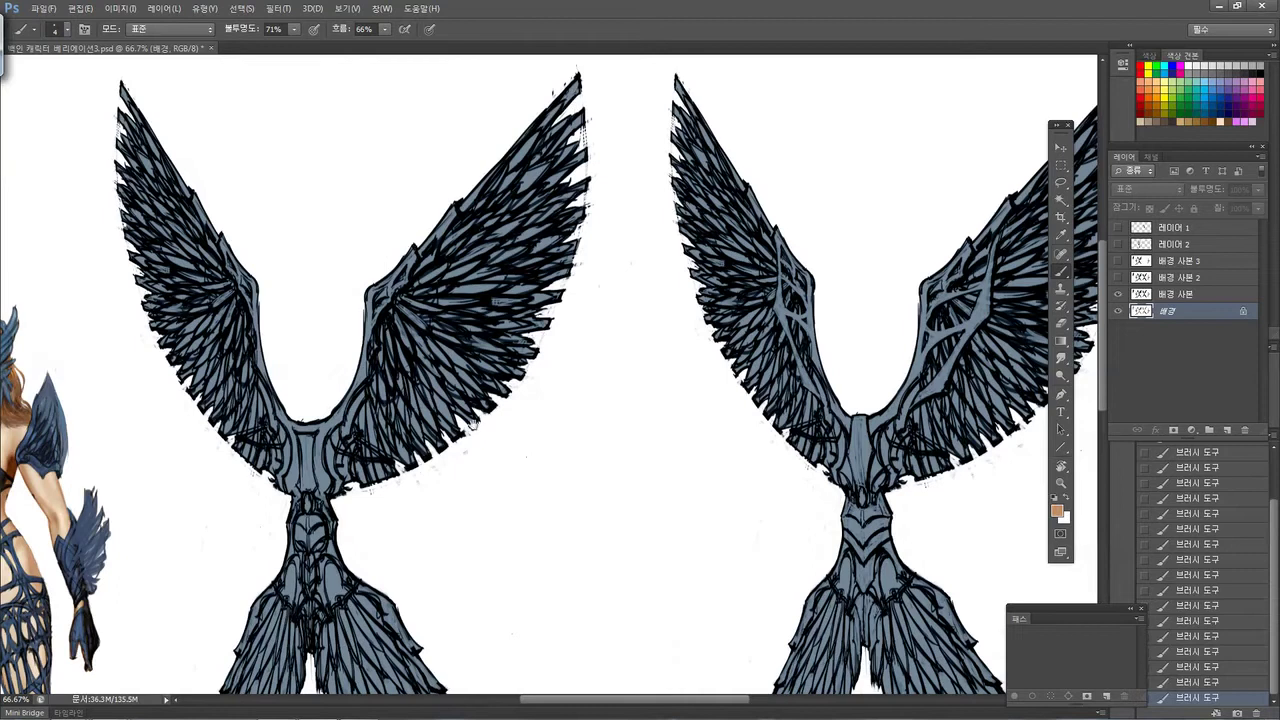
# View the Brightness/Contrast adjustment settings for the 배경 layer and cancel them without making a change
pyautogui.moveTo(479, 426); pyautogui.dragTo(454, 401)
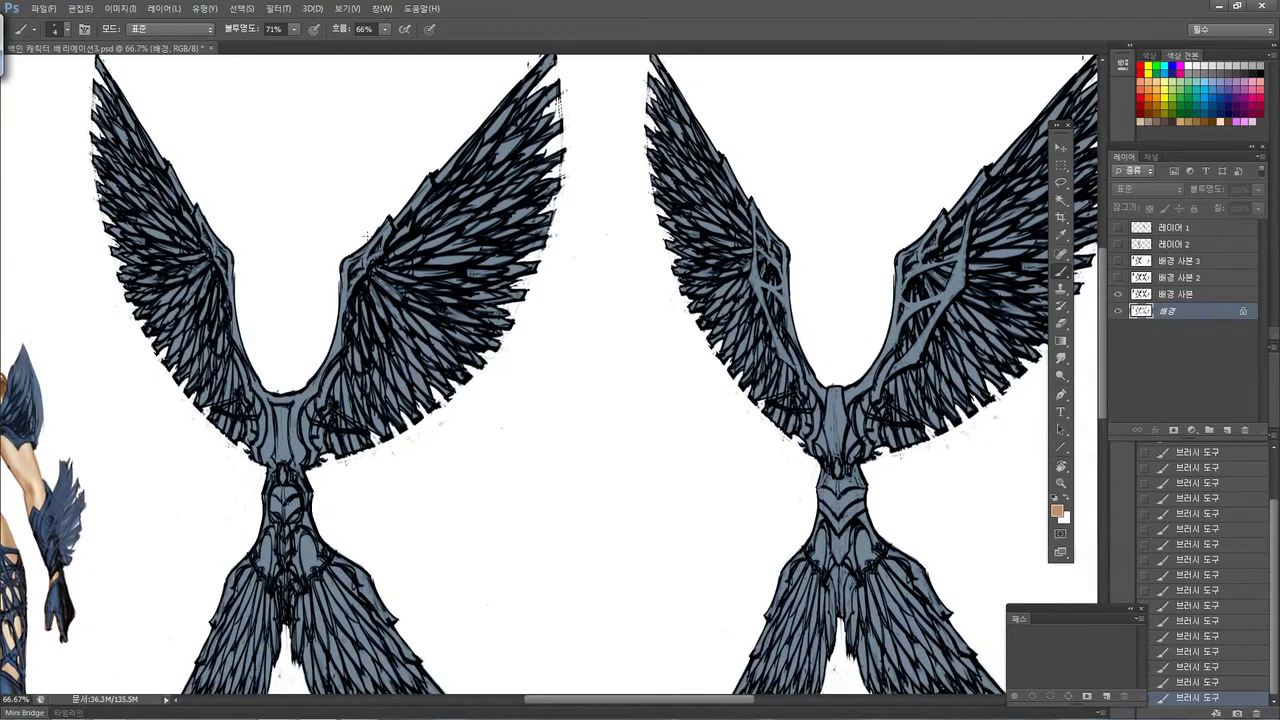
pyautogui.click(120, 10)
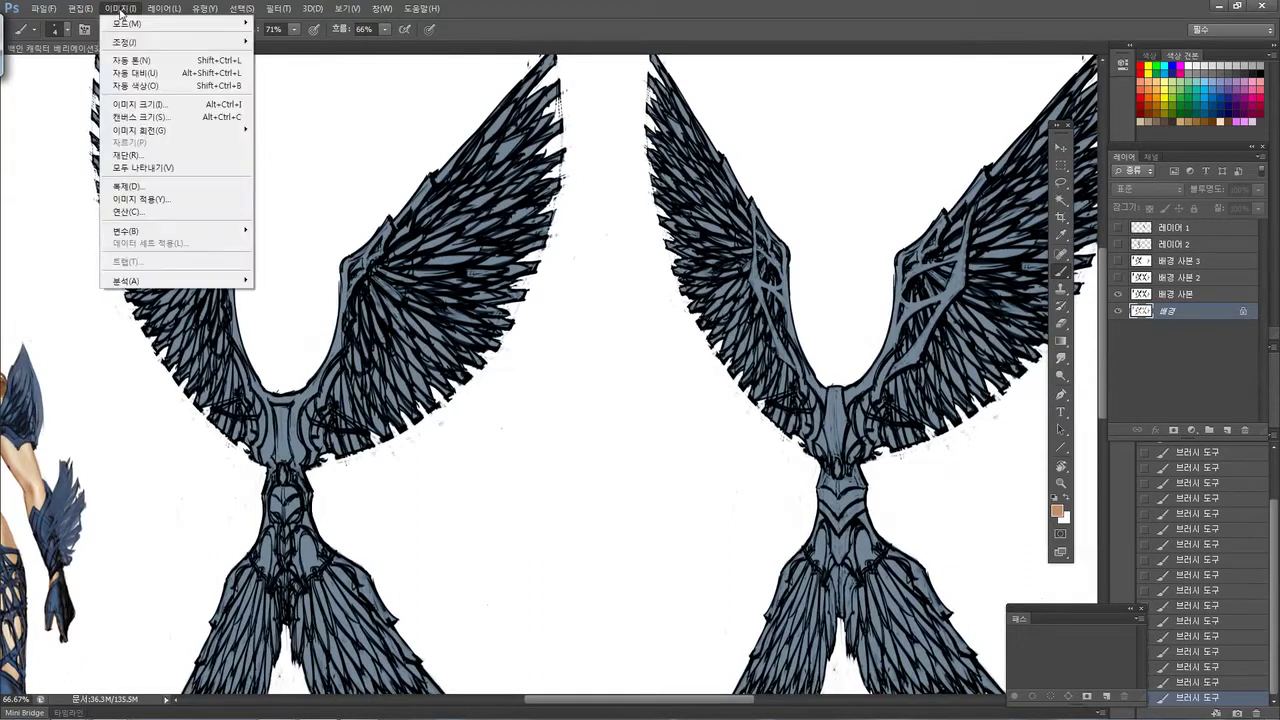
pyautogui.moveTo(125, 42)
pyautogui.click(290, 42)
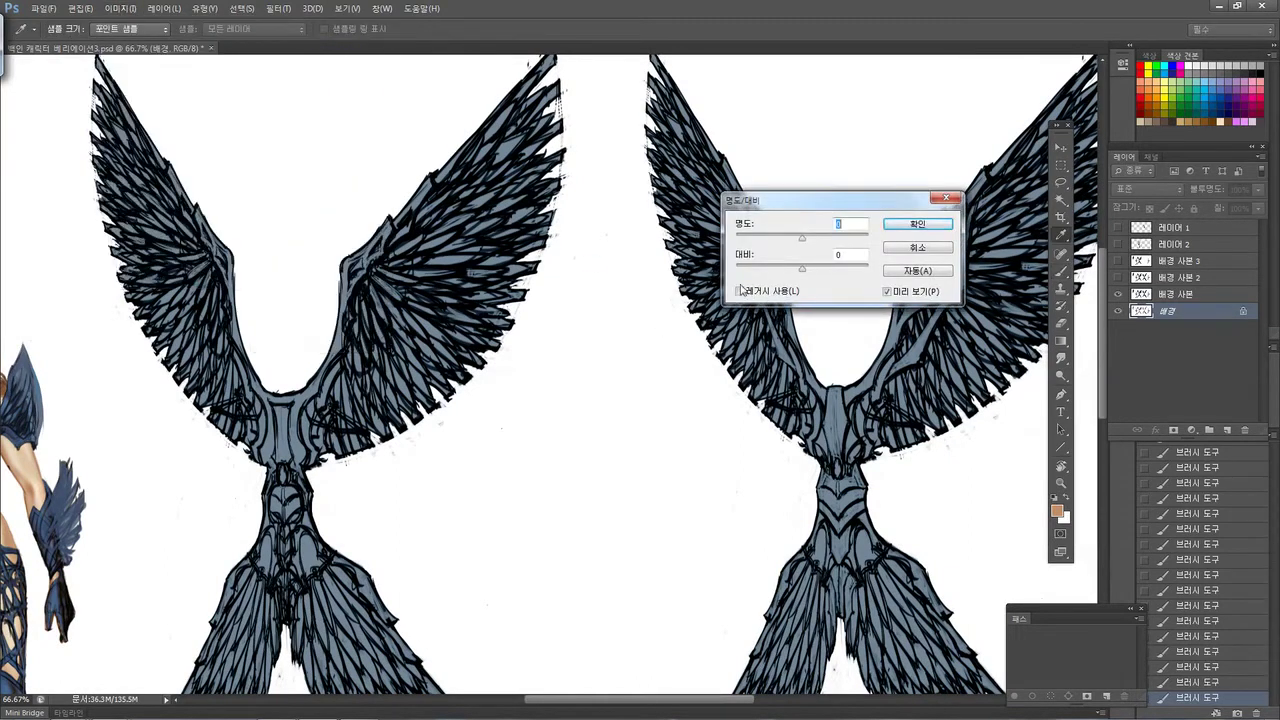
pyautogui.click(910, 248)
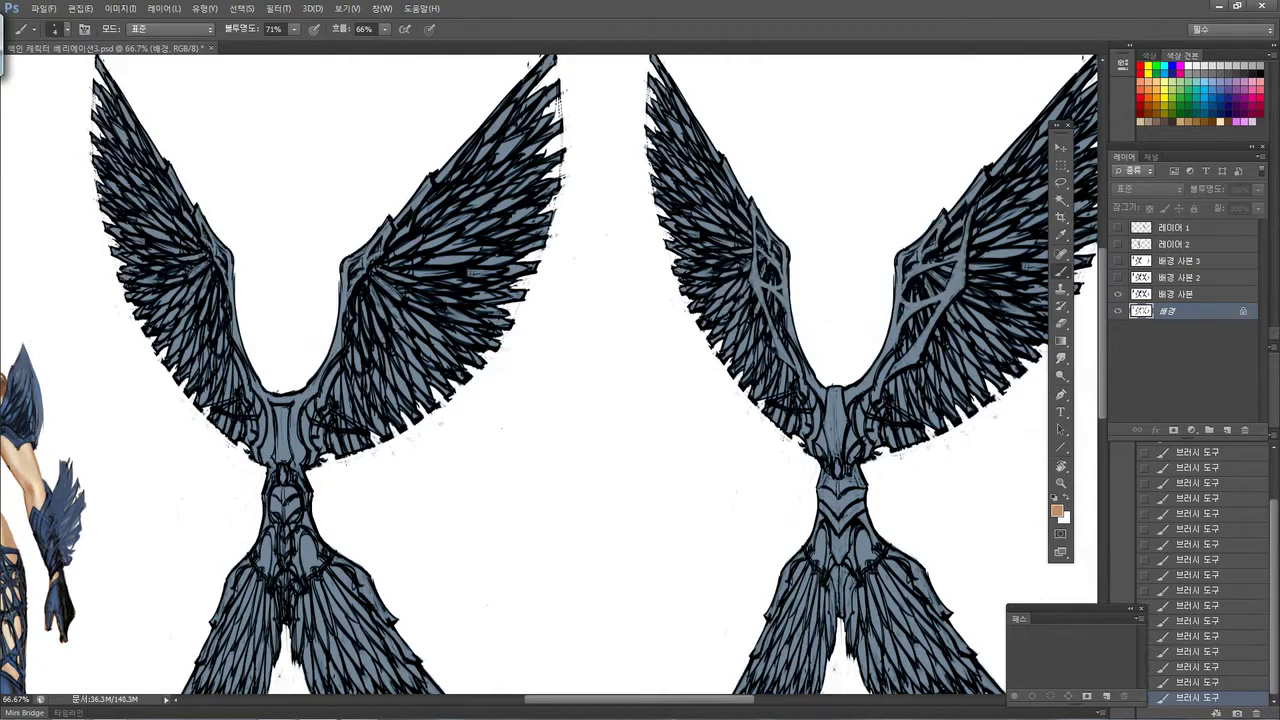
# View the Color Balance adjustment settings for the 배경 layer and close them with the levels left at 0
pyautogui.click(120, 8)
pyautogui.moveTo(135, 42)
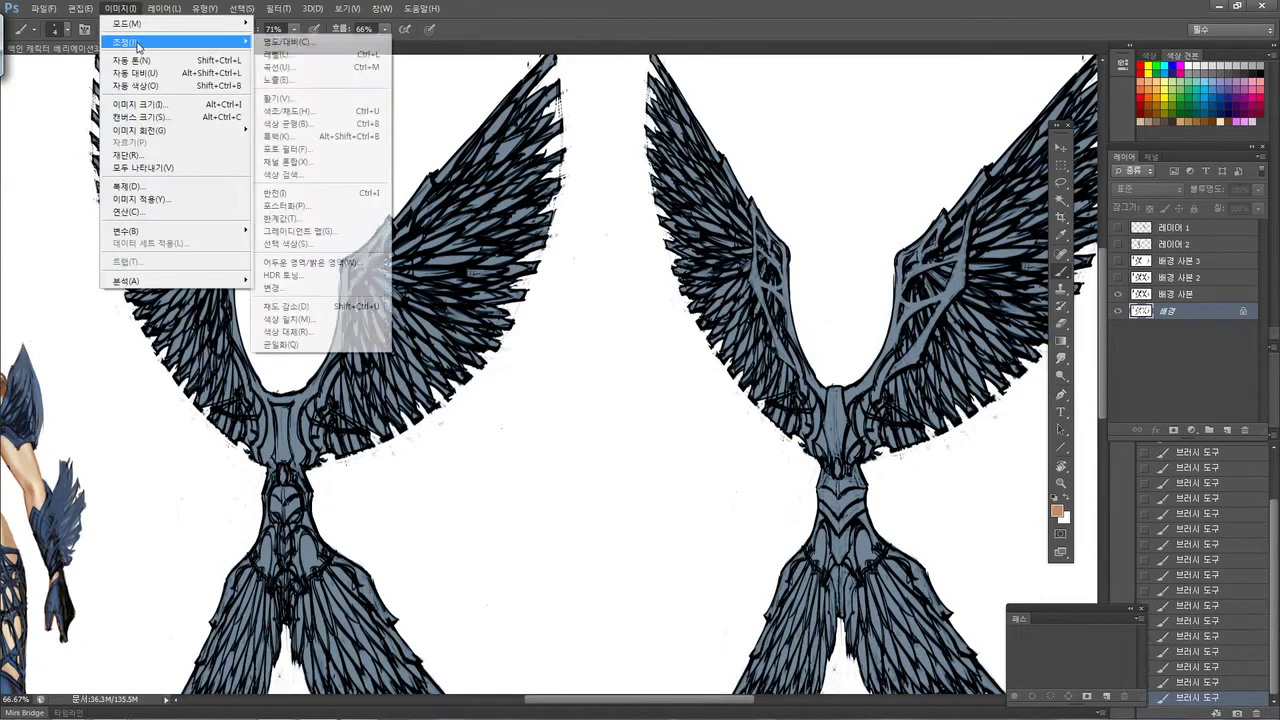
pyautogui.click(314, 124)
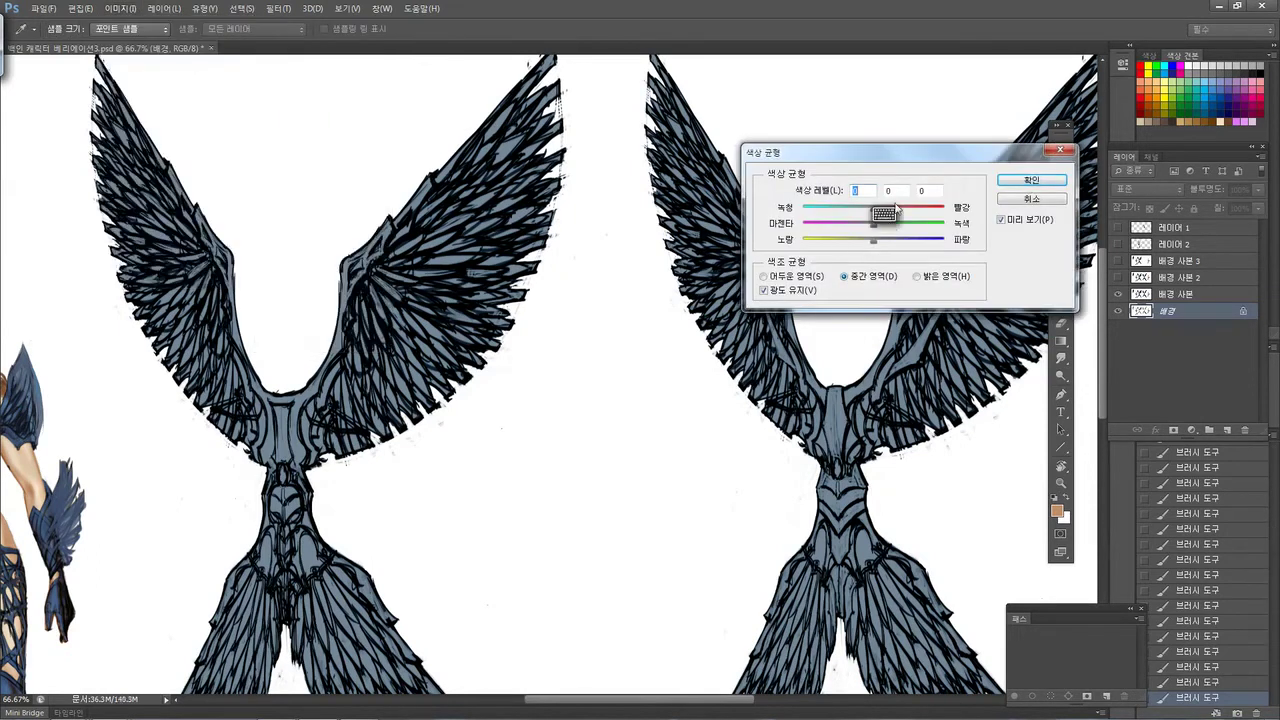
pyautogui.click(1031, 180)
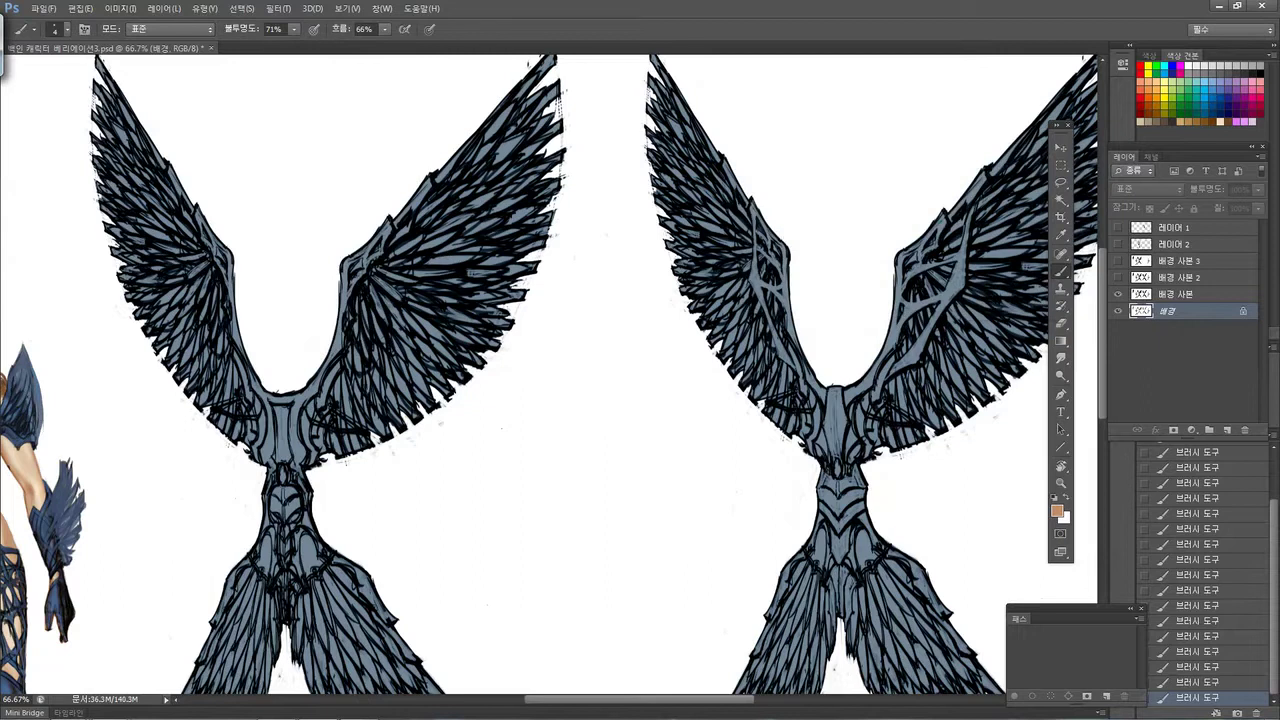
# Show the 배경 사본 2 layer to display the first wing design with its darker feather shading
pyautogui.moveTo(772, 448); pyautogui.dragTo(521, 291)
pyautogui.moveTo(625, 306); pyautogui.dragTo(803, 397)
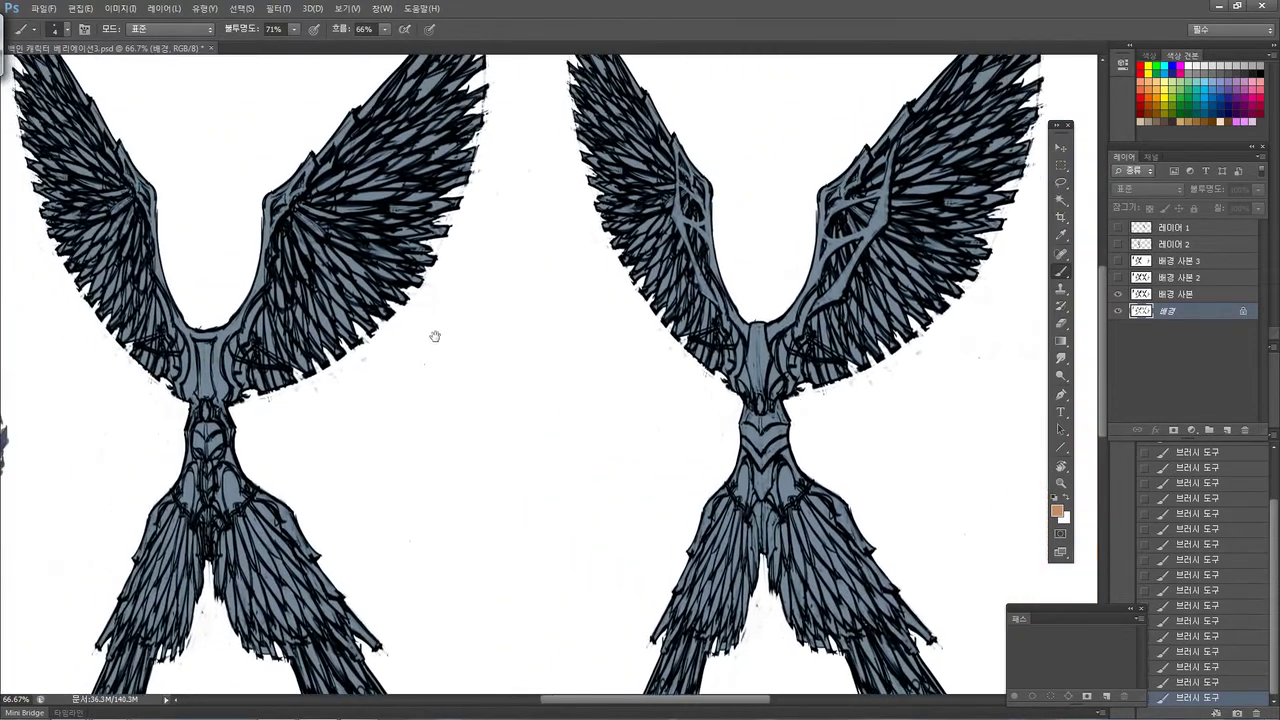
pyautogui.hscroll(-6, 509, 380)
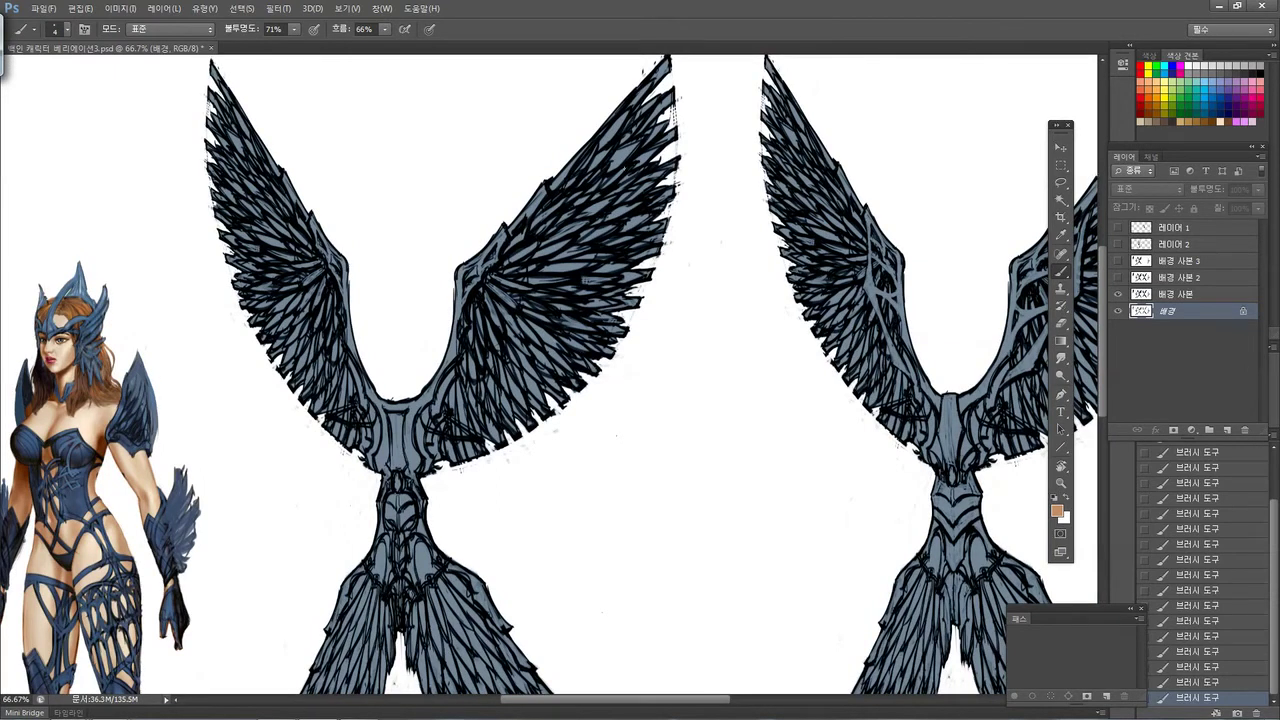
pyautogui.click(1118, 277)
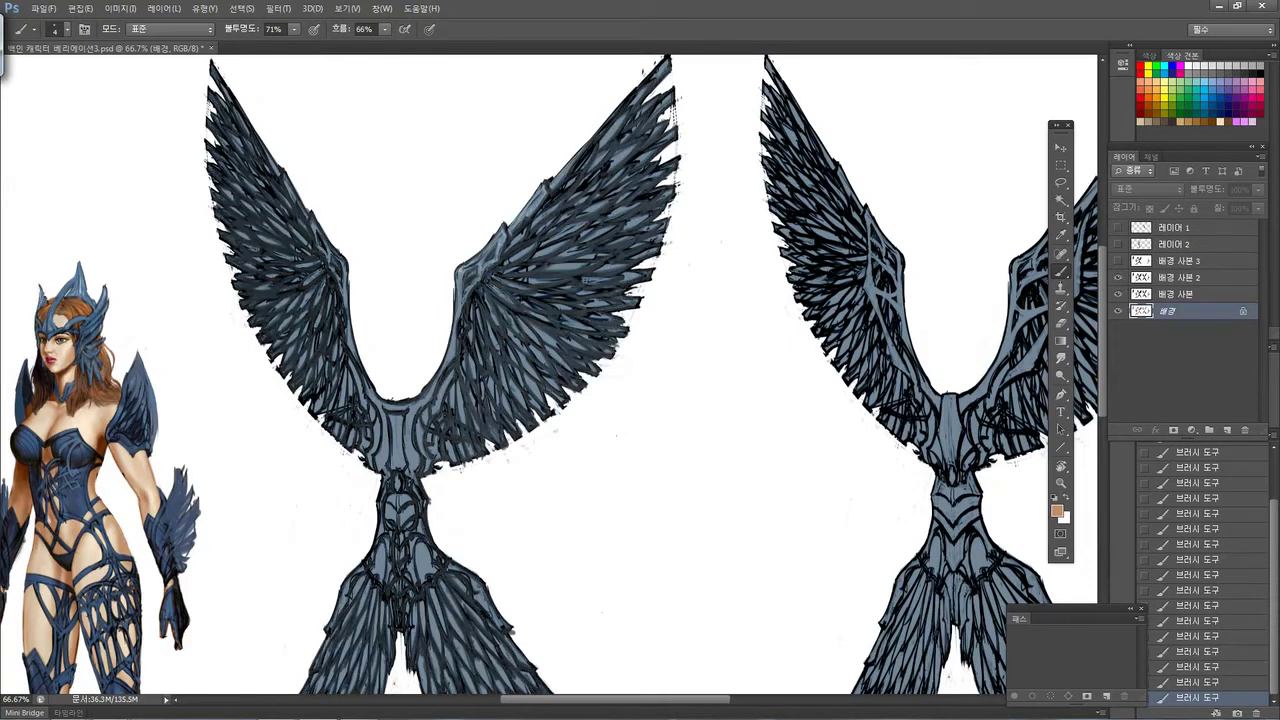
# Examine the first wing design's shaded feathers up close, from the upper wing tips down to the lower tail feathers
pyautogui.hotkey('ctrl', '+')
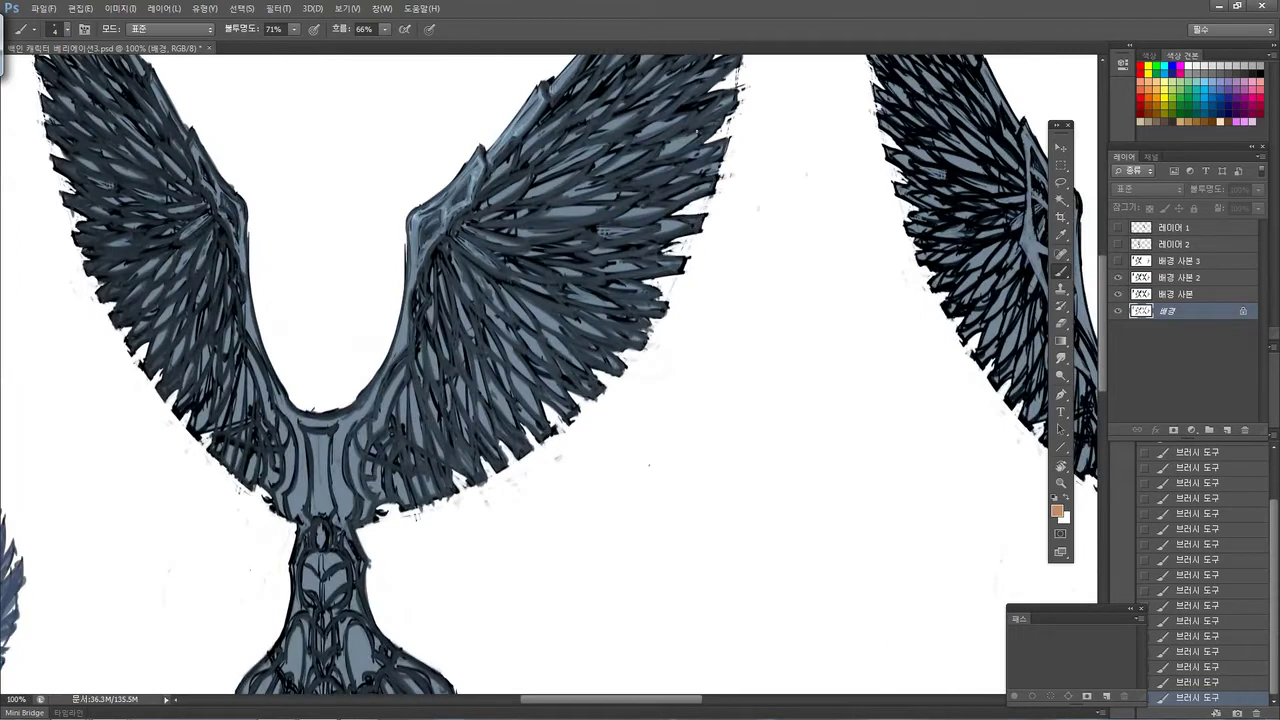
pyautogui.moveTo(660, 333); pyautogui.dragTo(690, 443)
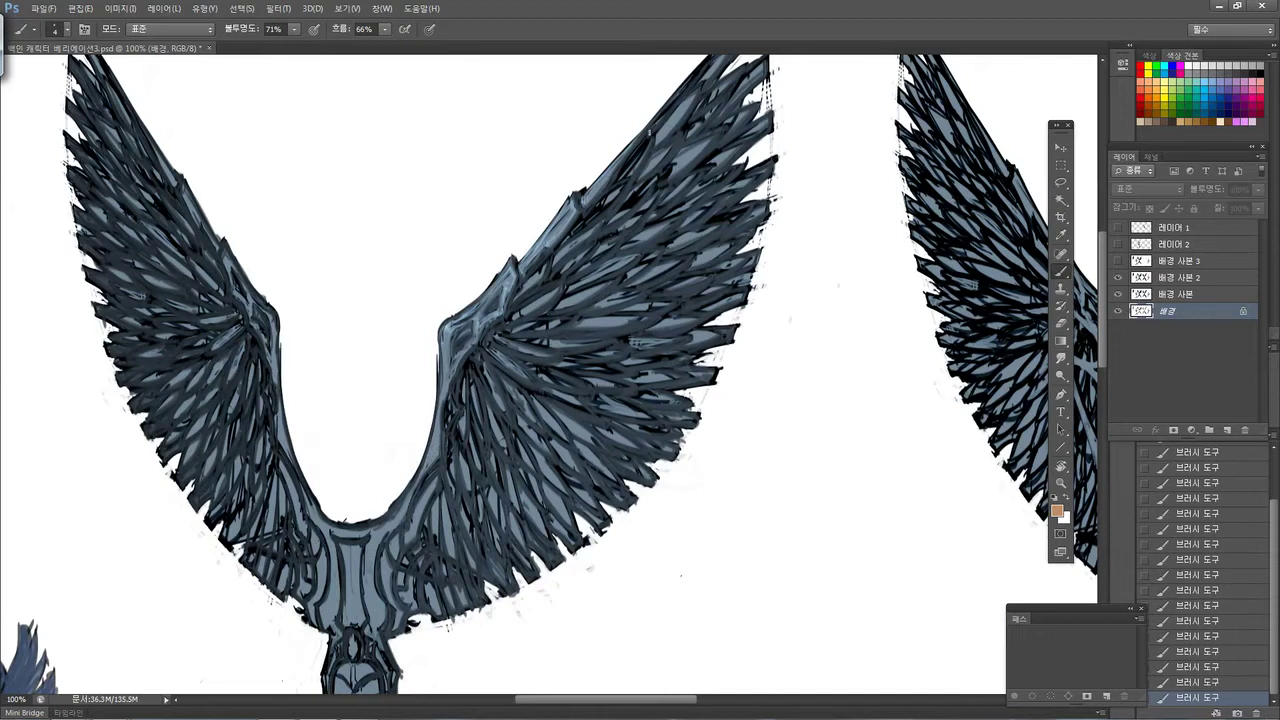
pyautogui.moveTo(668, 206); pyautogui.dragTo(632, 260)
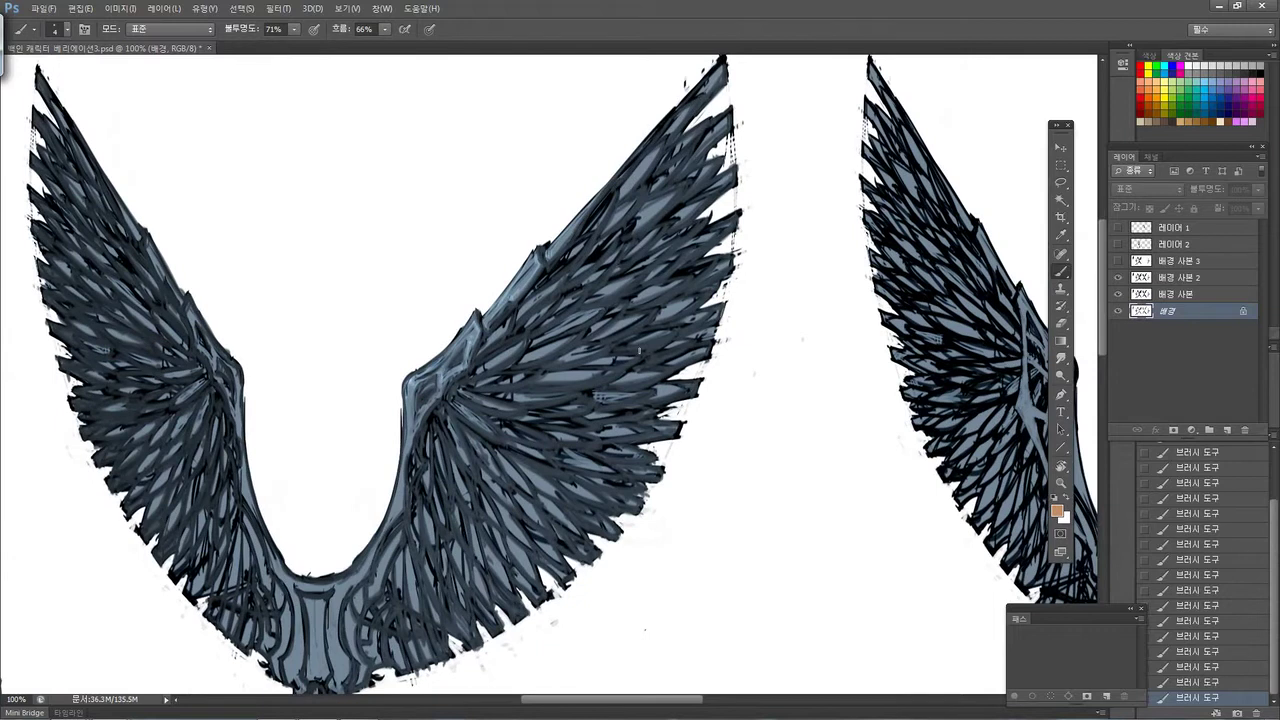
pyautogui.moveTo(316, 450); pyautogui.dragTo(402, 401)
pyautogui.moveTo(553, 412); pyautogui.dragTo(356, 226)
pyautogui.moveTo(352, 448); pyautogui.dragTo(452, 186)
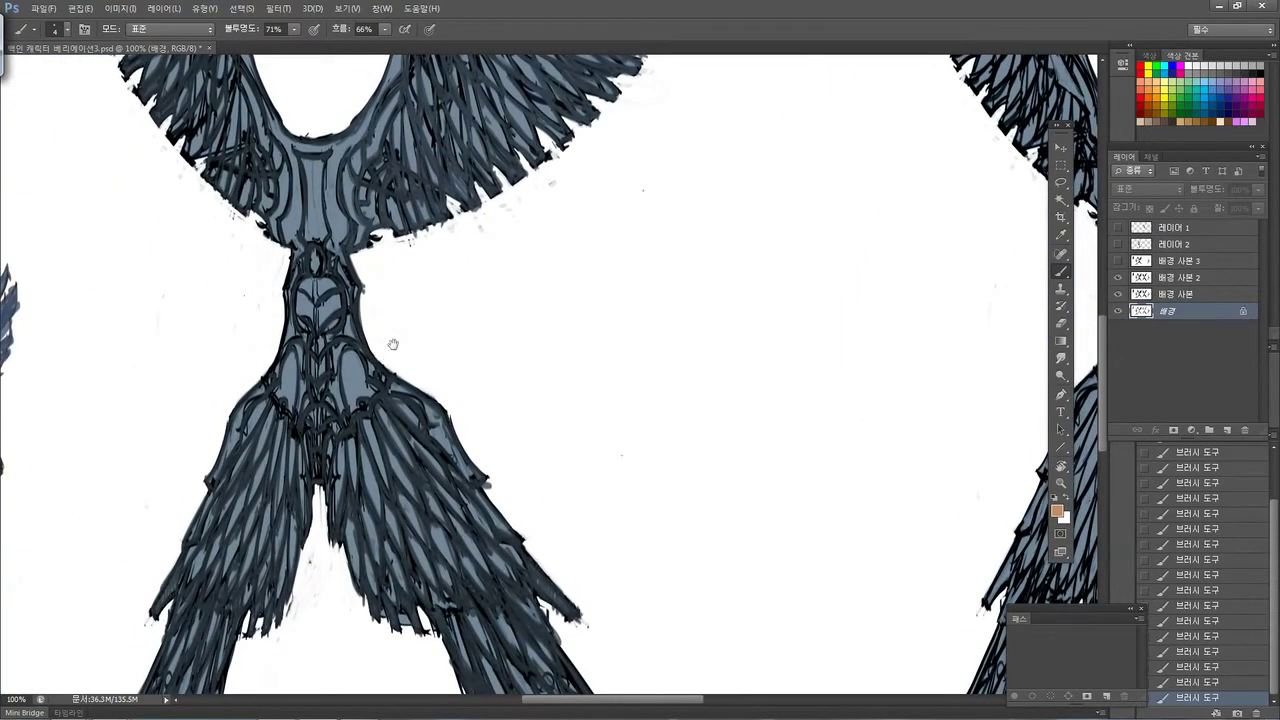
pyautogui.moveTo(361, 374); pyautogui.dragTo(373, 330)
pyautogui.moveTo(425, 372); pyautogui.dragTo(409, 283)
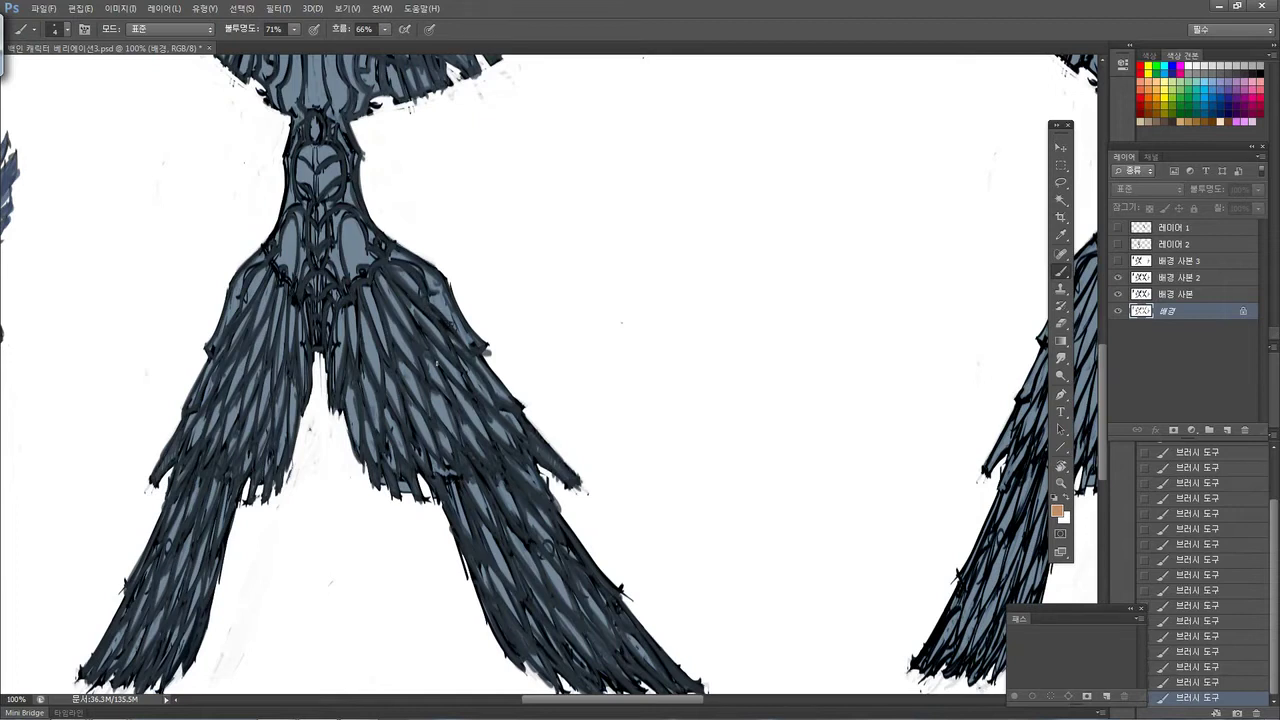
pyautogui.moveTo(532, 303); pyautogui.dragTo(395, 209)
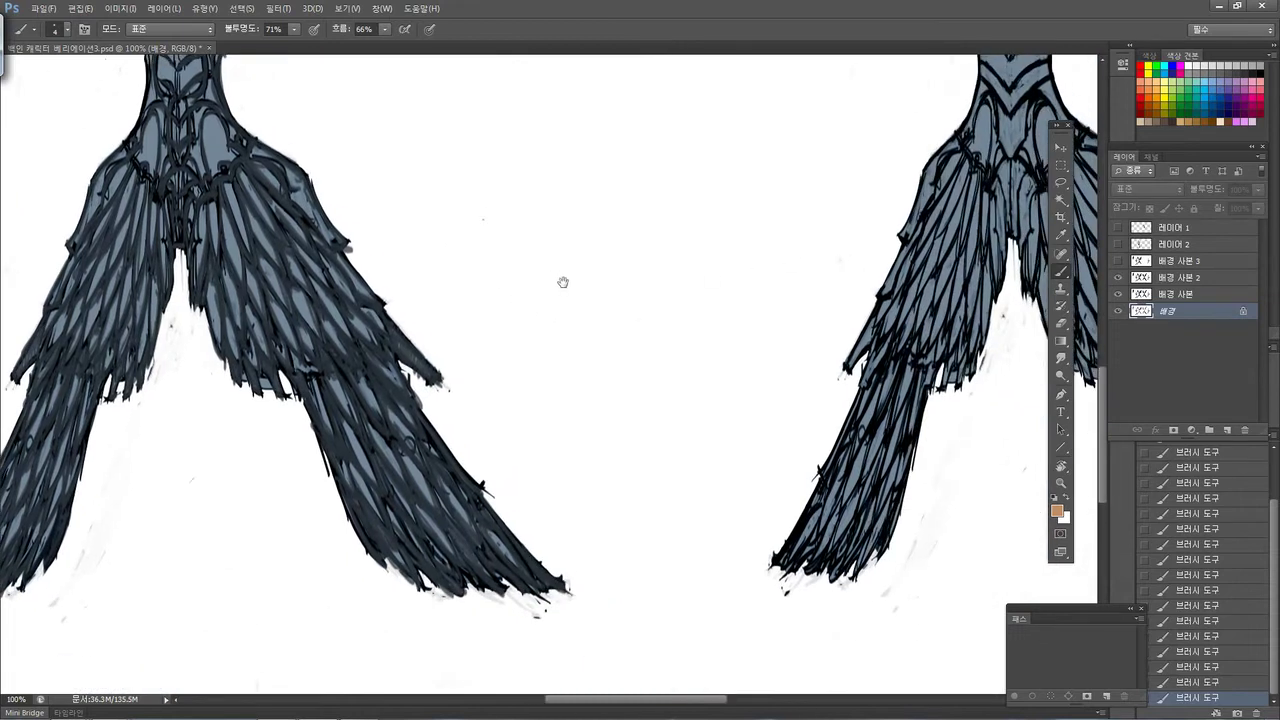
pyautogui.moveTo(563, 282); pyautogui.dragTo(723, 596)
pyautogui.moveTo(621, 330); pyautogui.dragTo(676, 465)
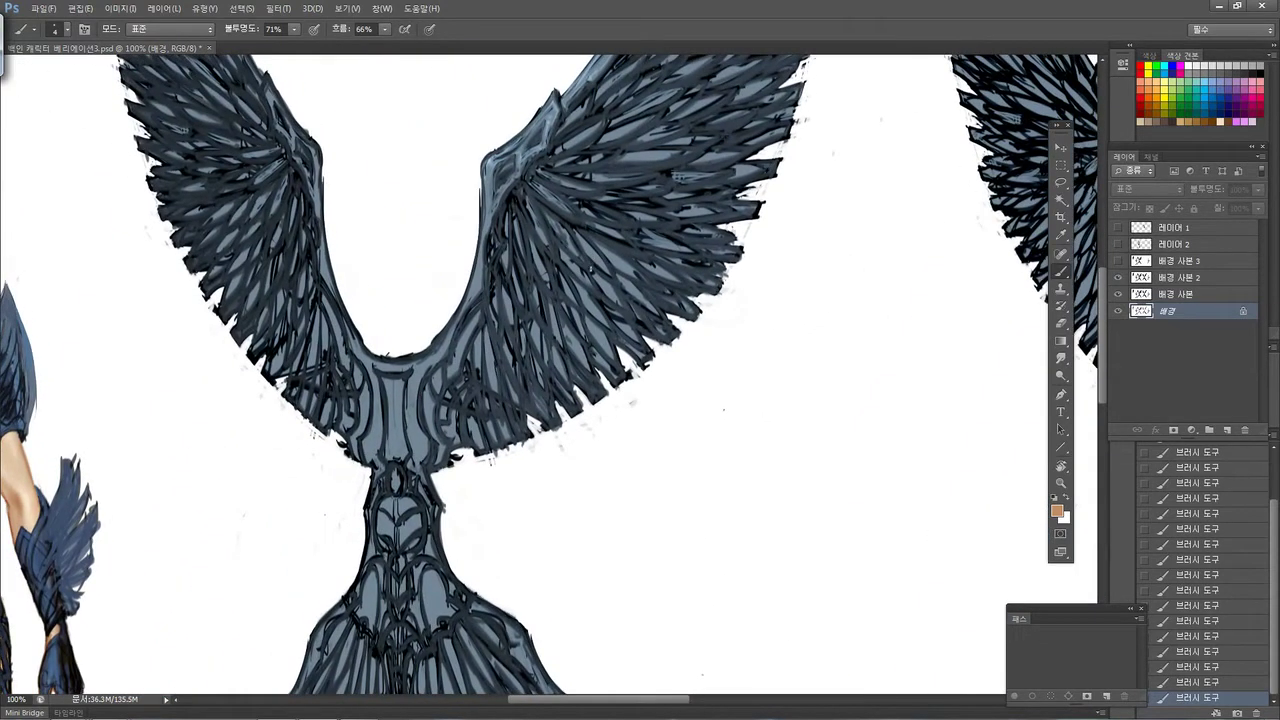
pyautogui.moveTo(630, 277); pyautogui.dragTo(552, 263)
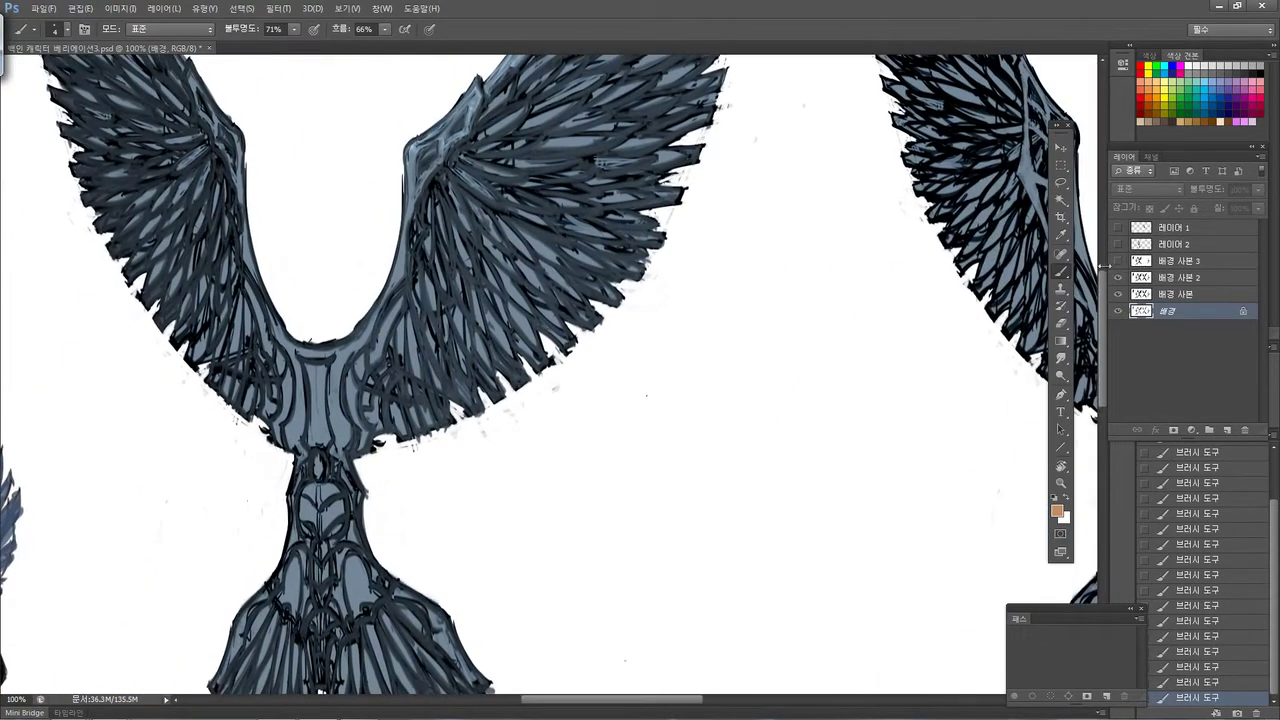
# Show the 배경 사본 3 layer and compare the first wing's feathers at 200% with that layer on and off
pyautogui.click(1118, 261)
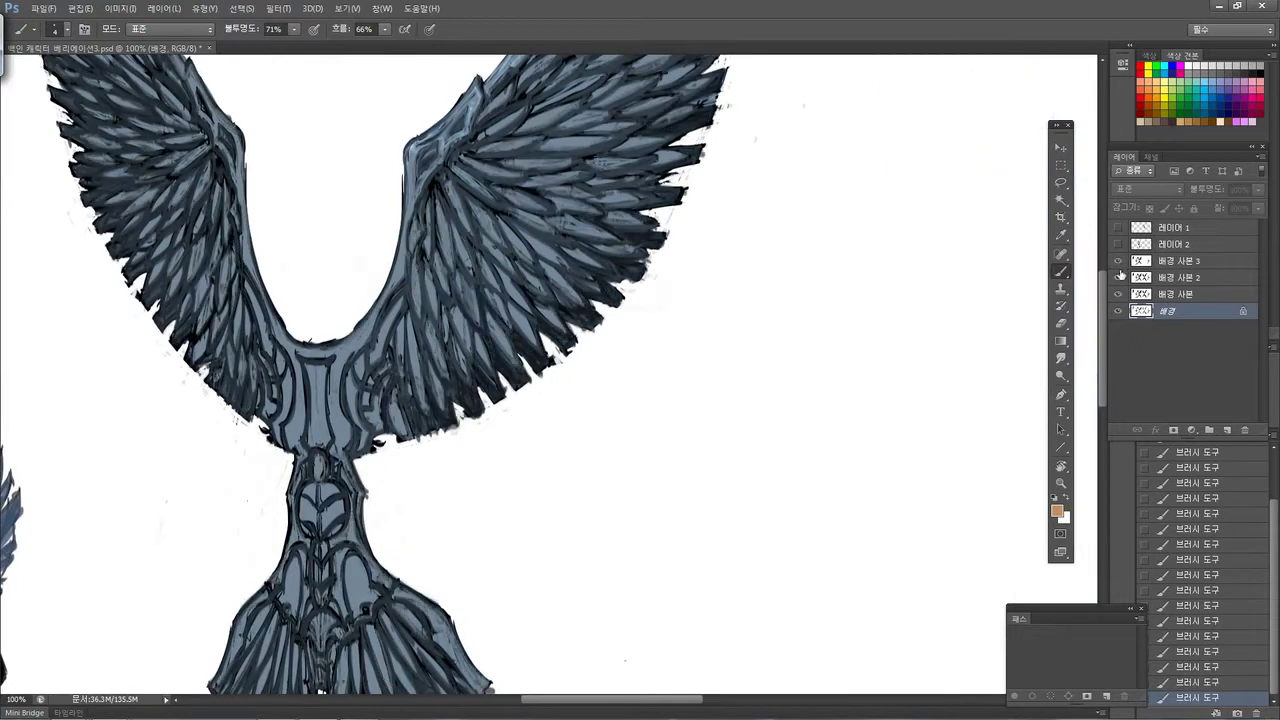
pyautogui.hotkey('ctrl', '+')
pyautogui.moveTo(607, 432); pyautogui.dragTo(792, 572)
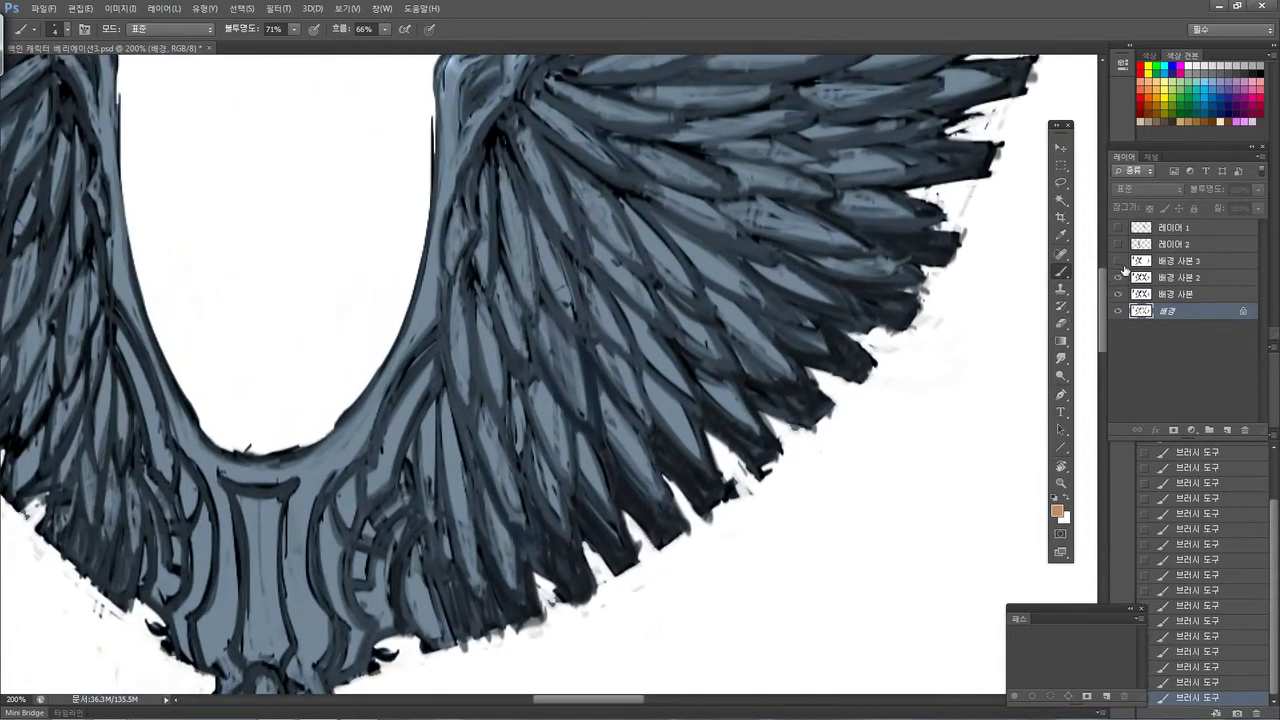
pyautogui.click(1120, 262)
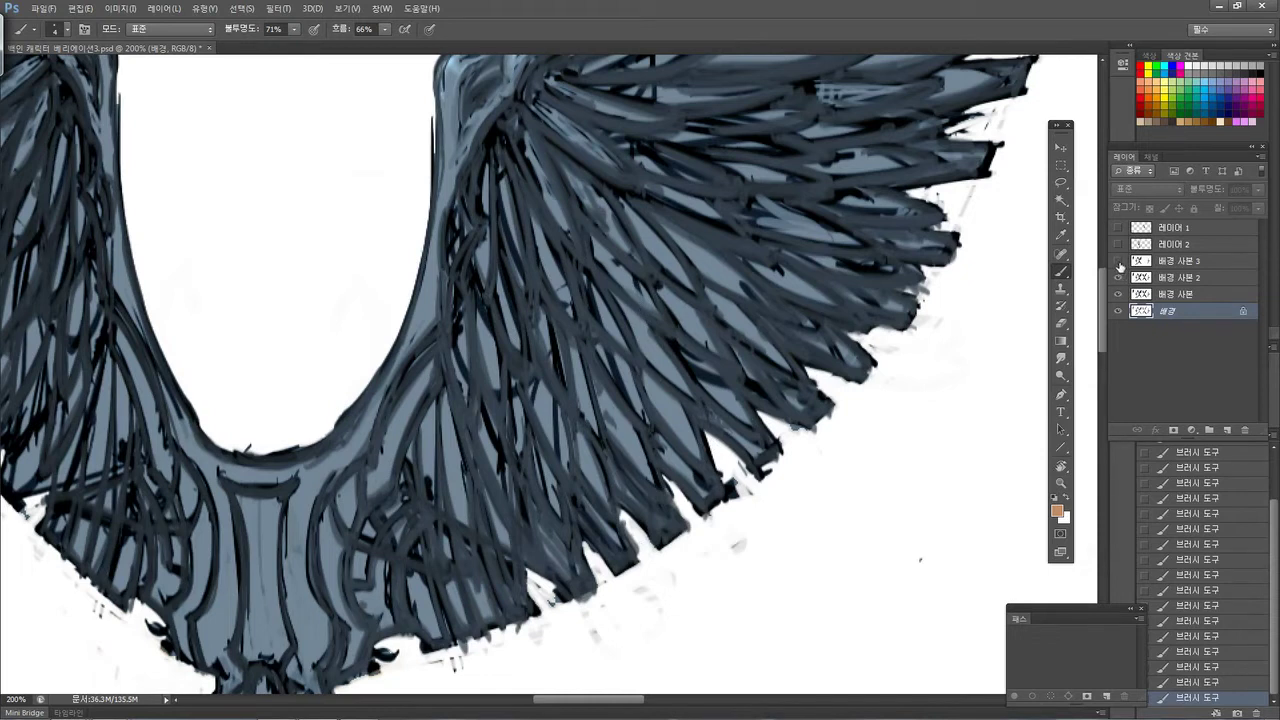
pyautogui.click(1119, 261)
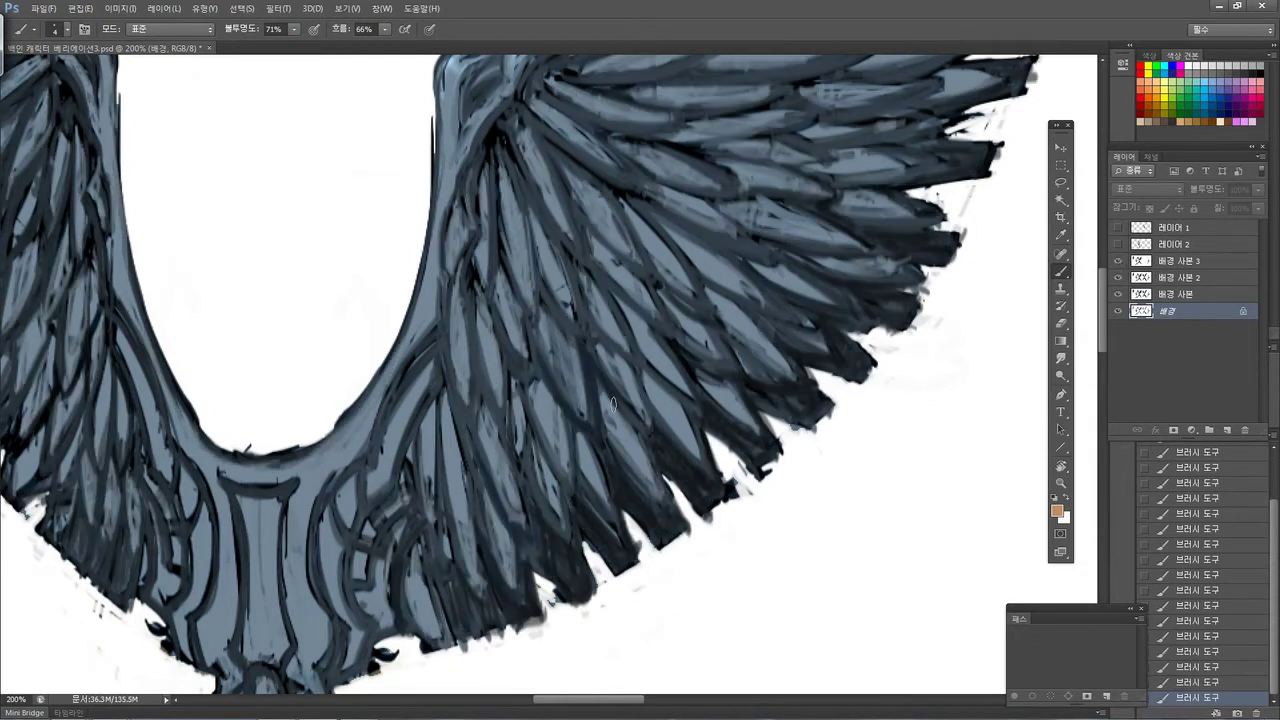
# Examine the refined feather rendering across both wings of the first design, from the lower feather edges to the wing joints
pyautogui.moveTo(662, 349); pyautogui.dragTo(594, 287)
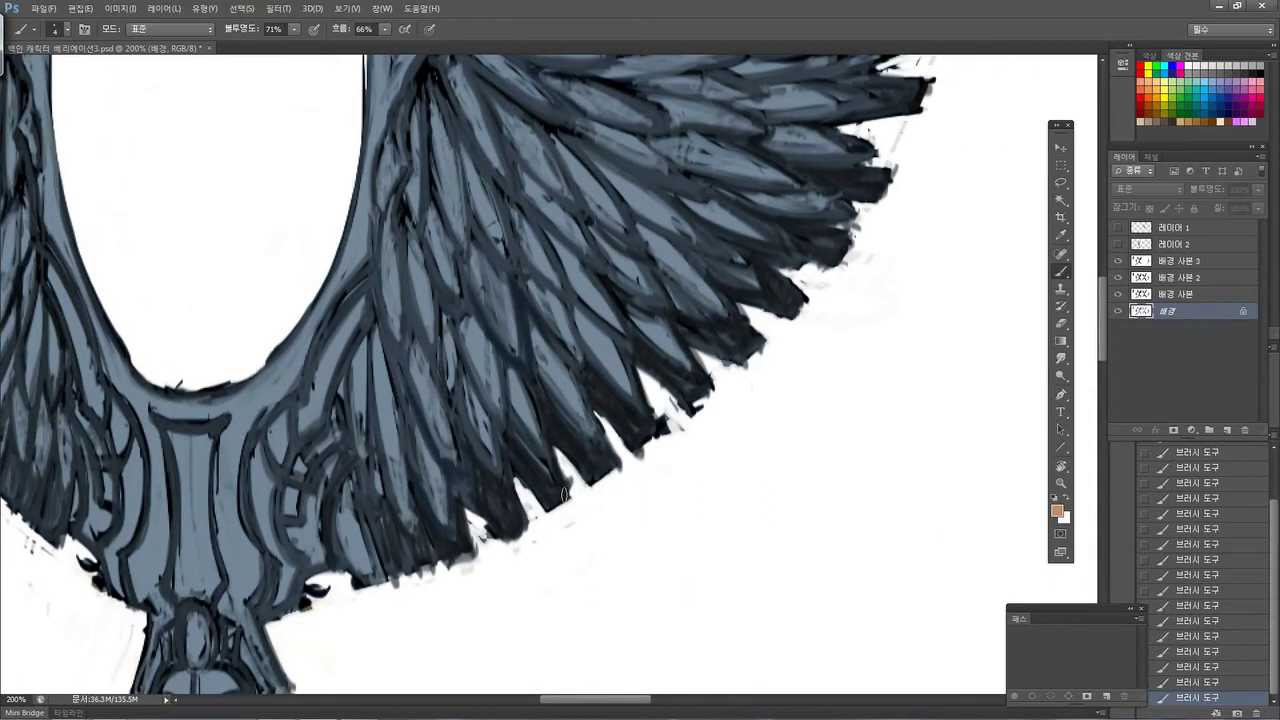
pyautogui.moveTo(532, 467)
pyautogui.mouseDown()
pyautogui.moveTo(701, 481)
pyautogui.moveTo(577, 457)
pyautogui.moveTo(532, 470)
pyautogui.mouseUp()
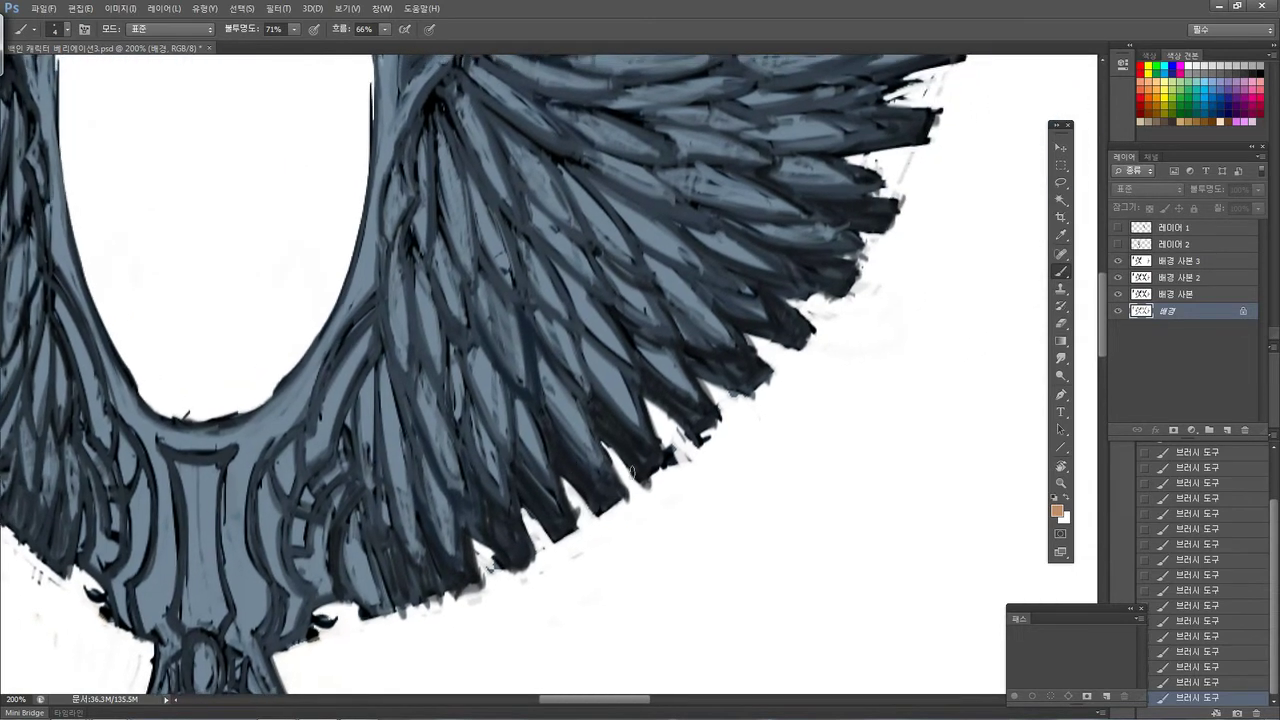
pyautogui.moveTo(810, 270); pyautogui.dragTo(685, 441)
pyautogui.moveTo(753, 284); pyautogui.dragTo(640, 472)
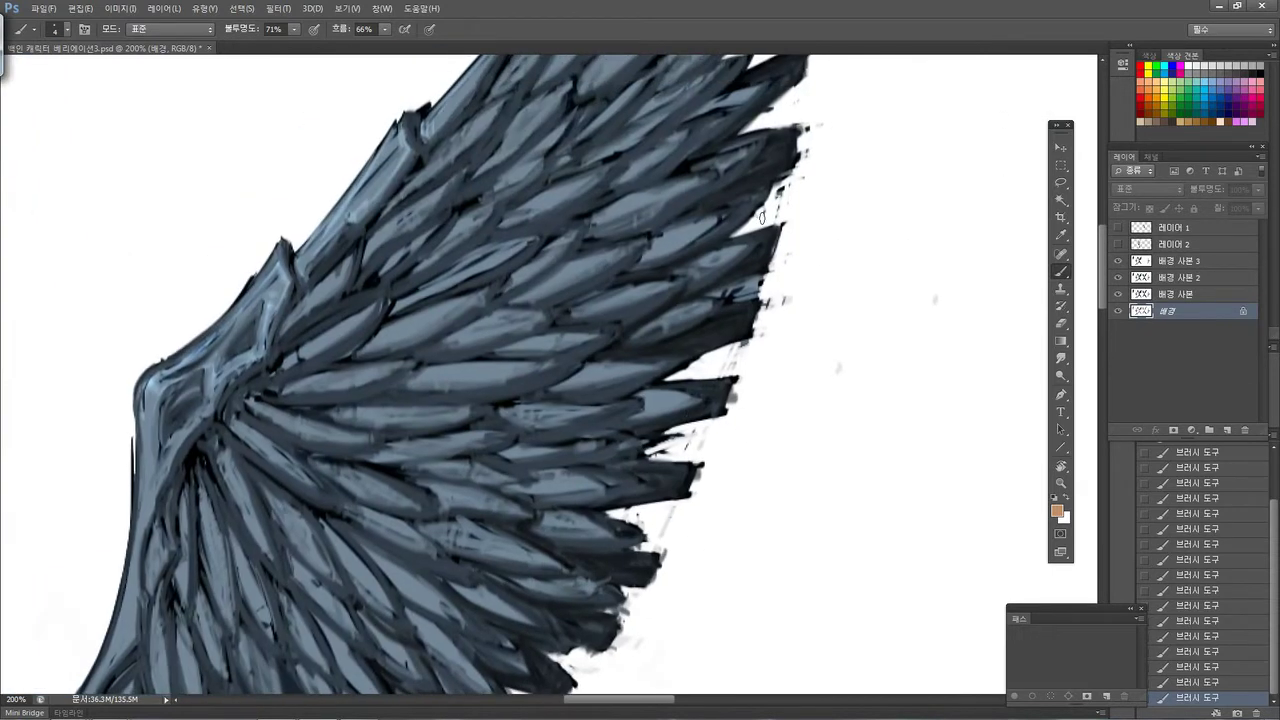
pyautogui.moveTo(82, 557); pyautogui.dragTo(667, 398)
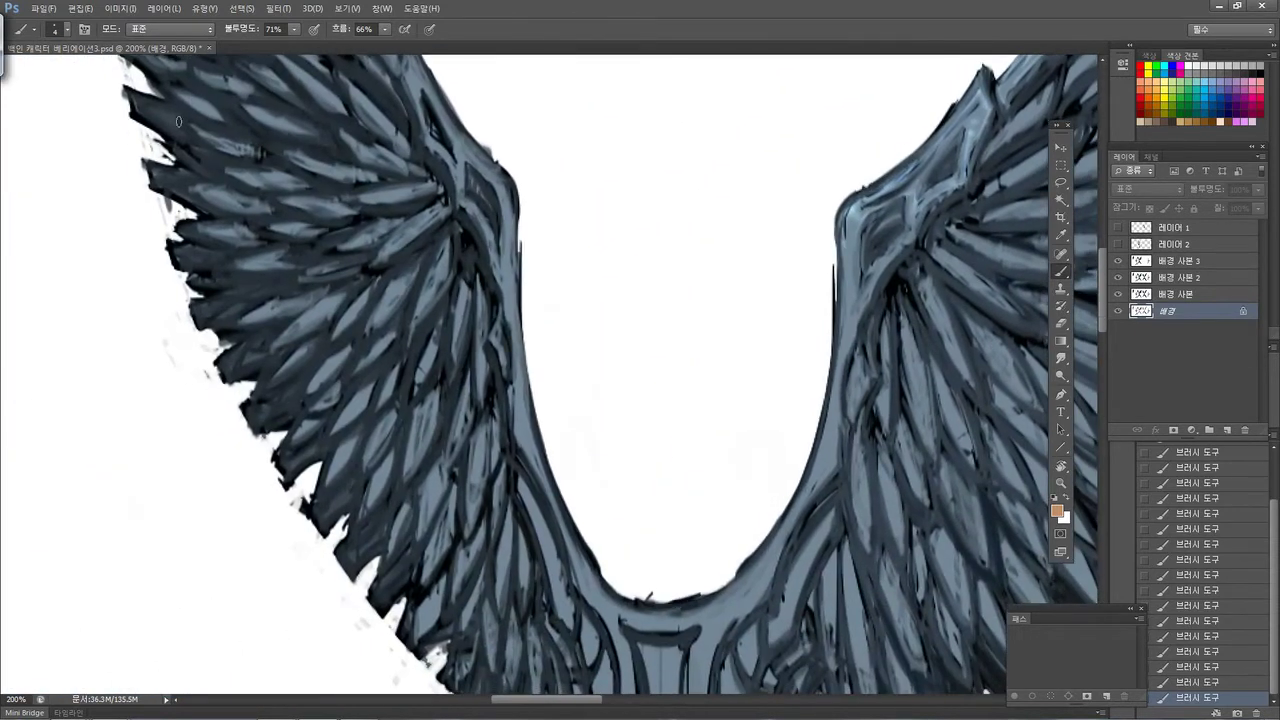
pyautogui.moveTo(434, 303); pyautogui.dragTo(101, 143)
pyautogui.moveTo(879, 252); pyautogui.dragTo(874, 403)
pyautogui.moveTo(505, 392); pyautogui.dragTo(717, 499)
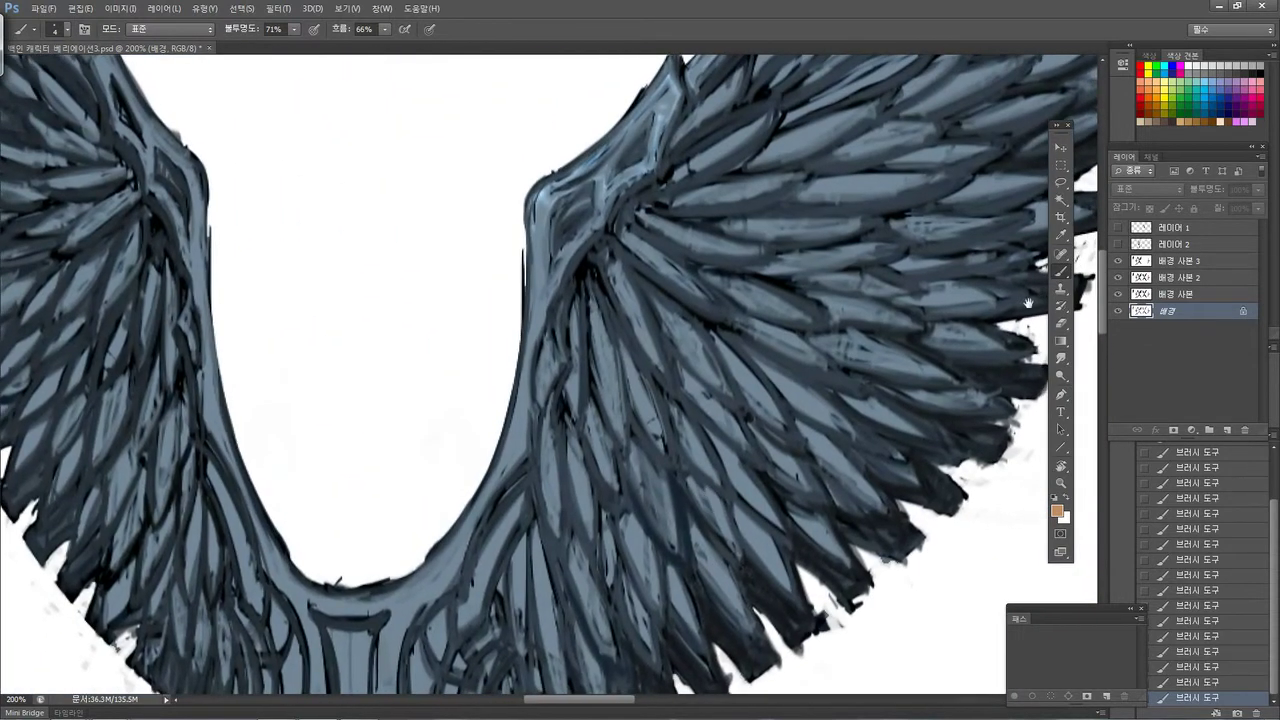
# View the 레이어 2 wing sketch and the 레이어 1 branching wing frame one after the other, hiding each layer again
pyautogui.click(1119, 244)
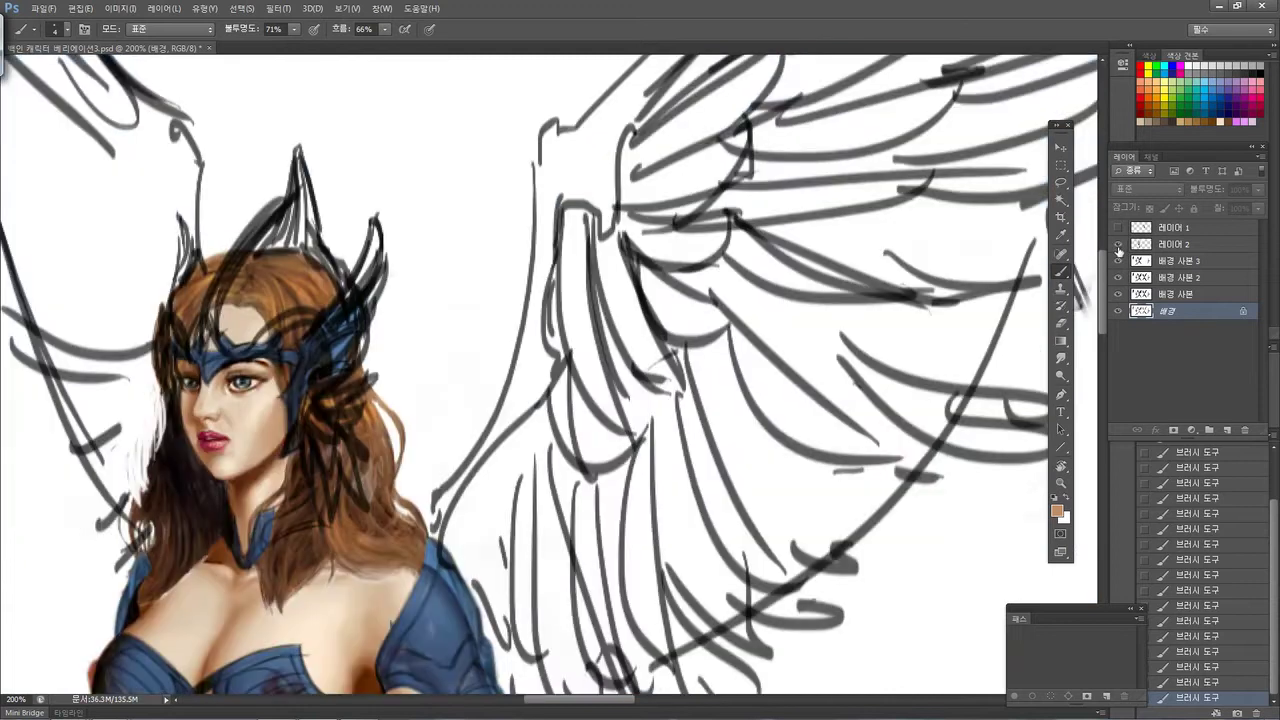
pyautogui.click(1119, 245)
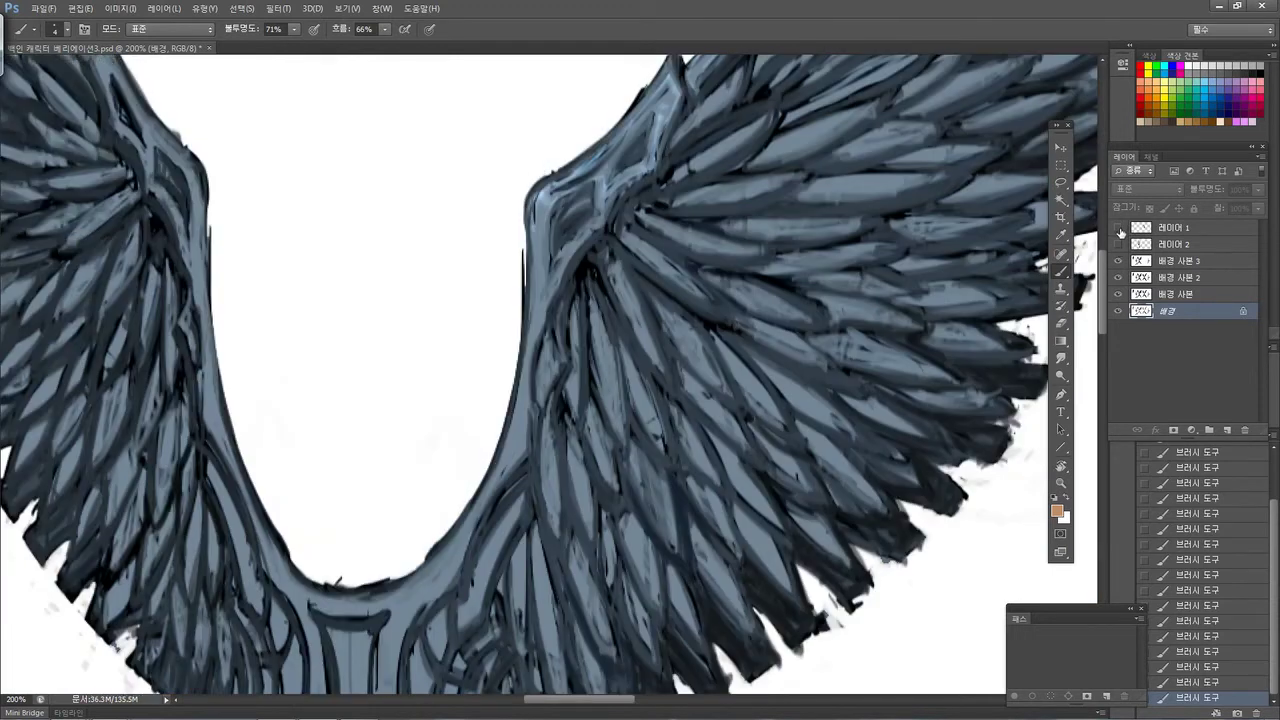
pyautogui.click(1120, 230)
pyautogui.moveTo(631, 337); pyautogui.dragTo(496, 390)
pyautogui.hotkey('ctrl', '-')
pyautogui.hotkey('ctrl', '-')
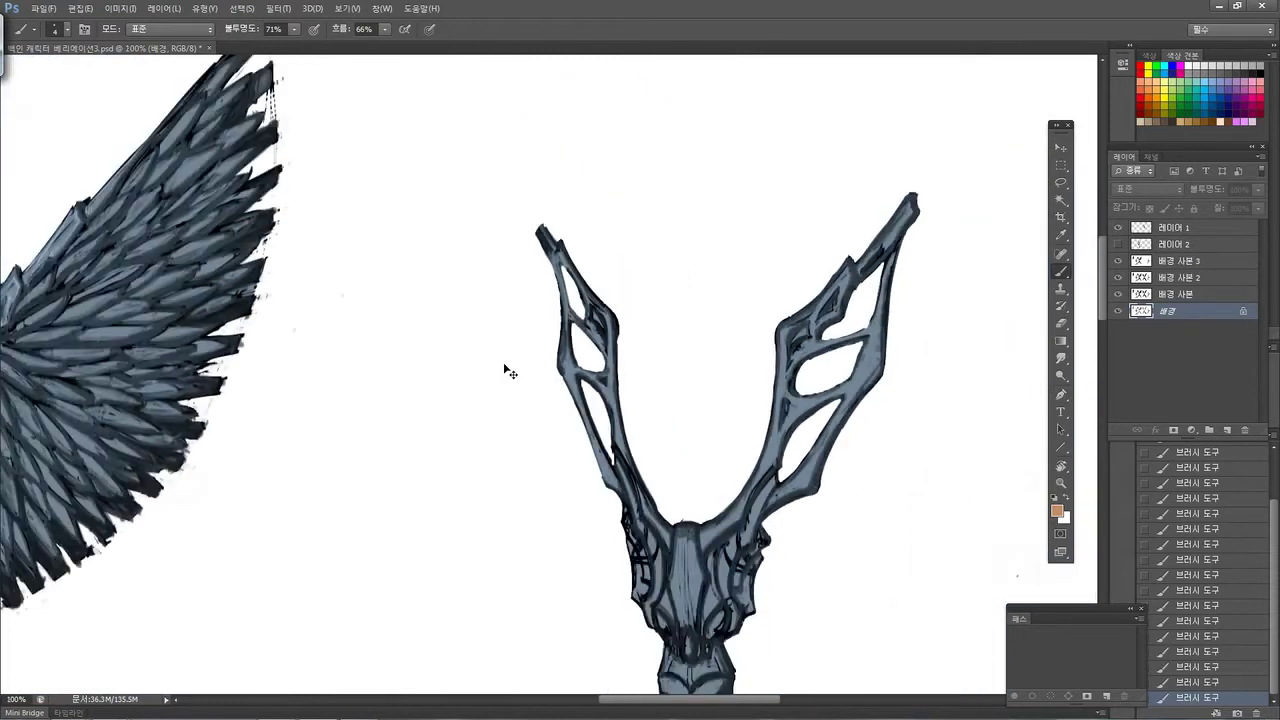
pyautogui.moveTo(380, 467); pyautogui.dragTo(545, 405)
pyautogui.click(1118, 228)
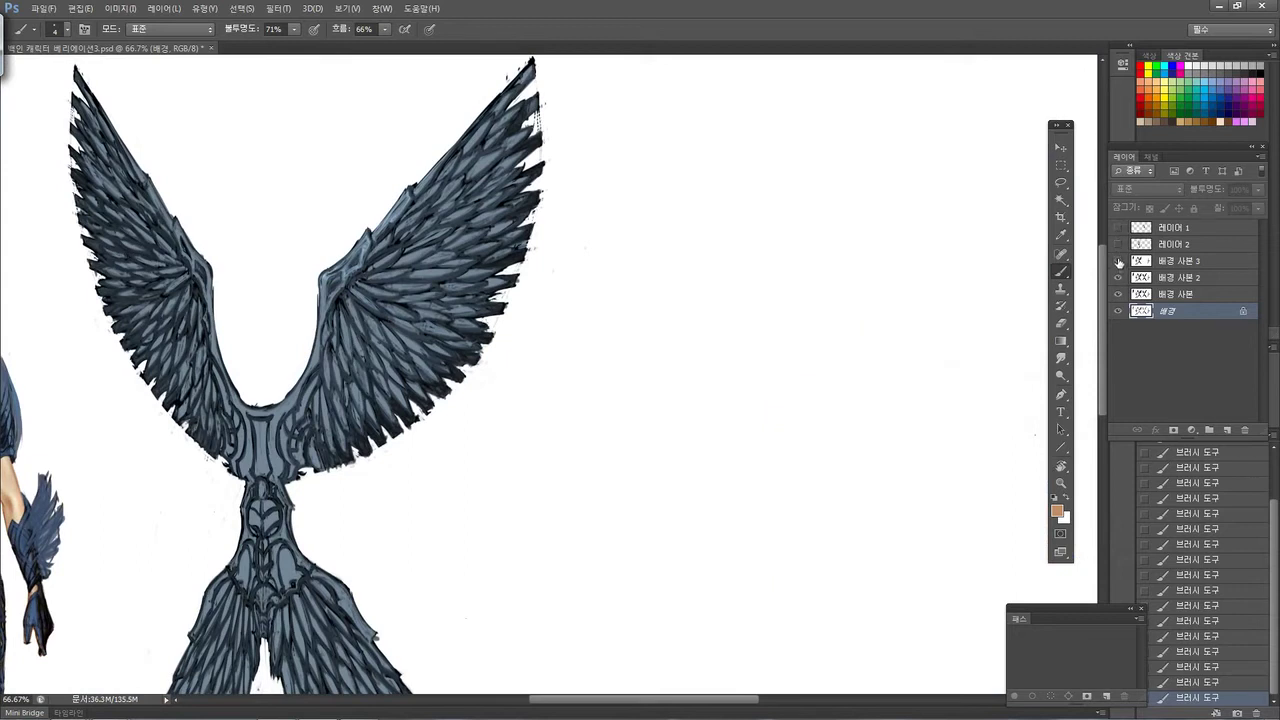
# Compare the wing designs by toggling the 배경 사본 3 and 배경 사본 2 layers, leaving both layers shown
pyautogui.click(1118, 261)
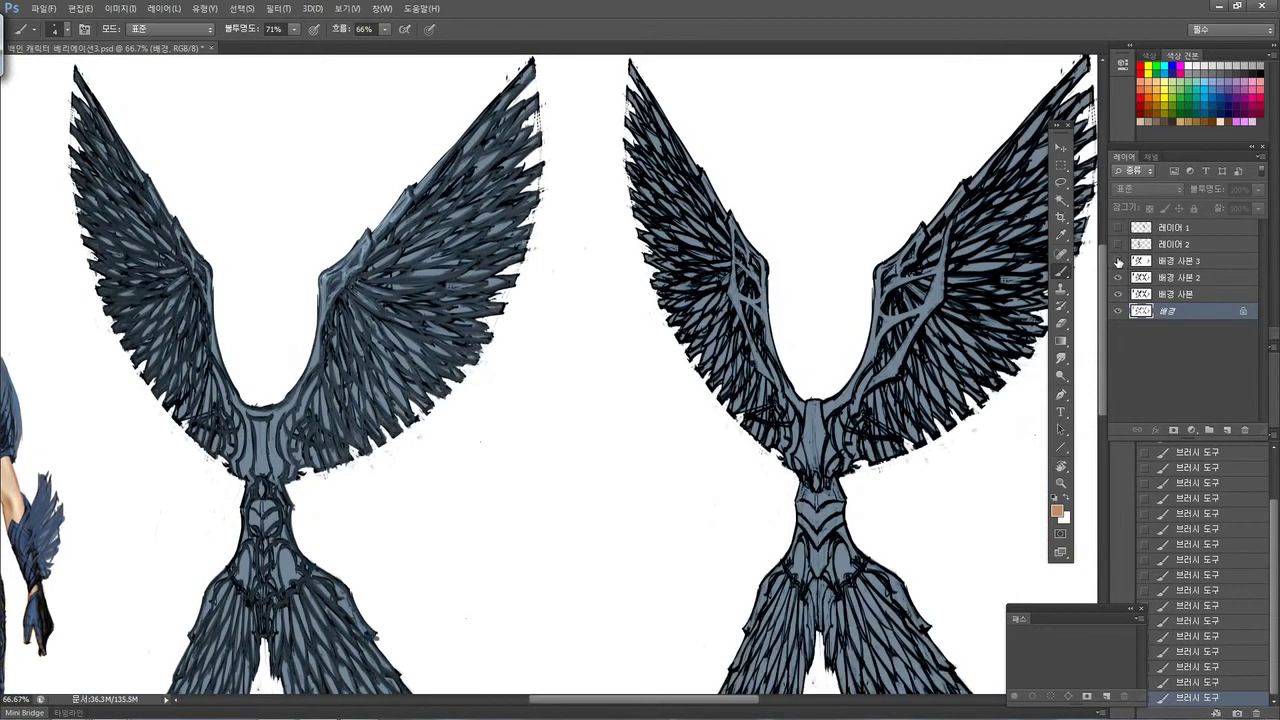
pyautogui.moveTo(829, 317); pyautogui.dragTo(760, 283)
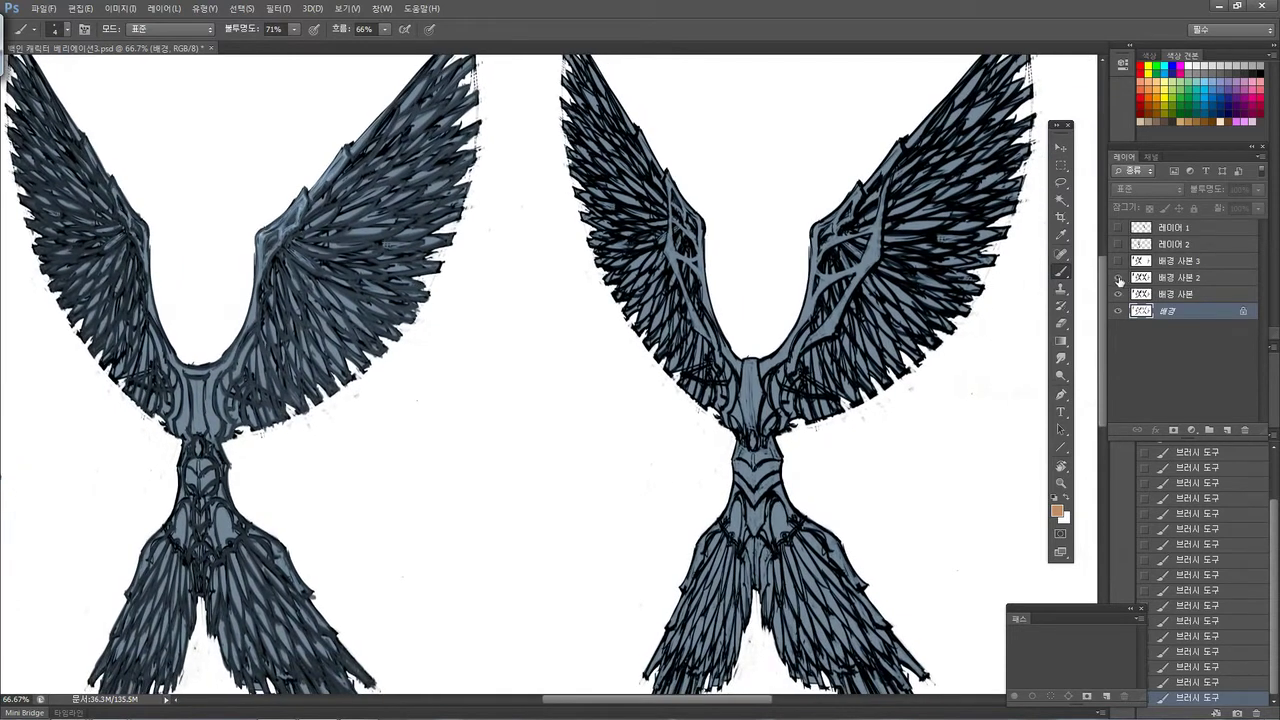
pyautogui.click(1118, 277)
pyautogui.moveTo(609, 286); pyautogui.dragTo(576, 316)
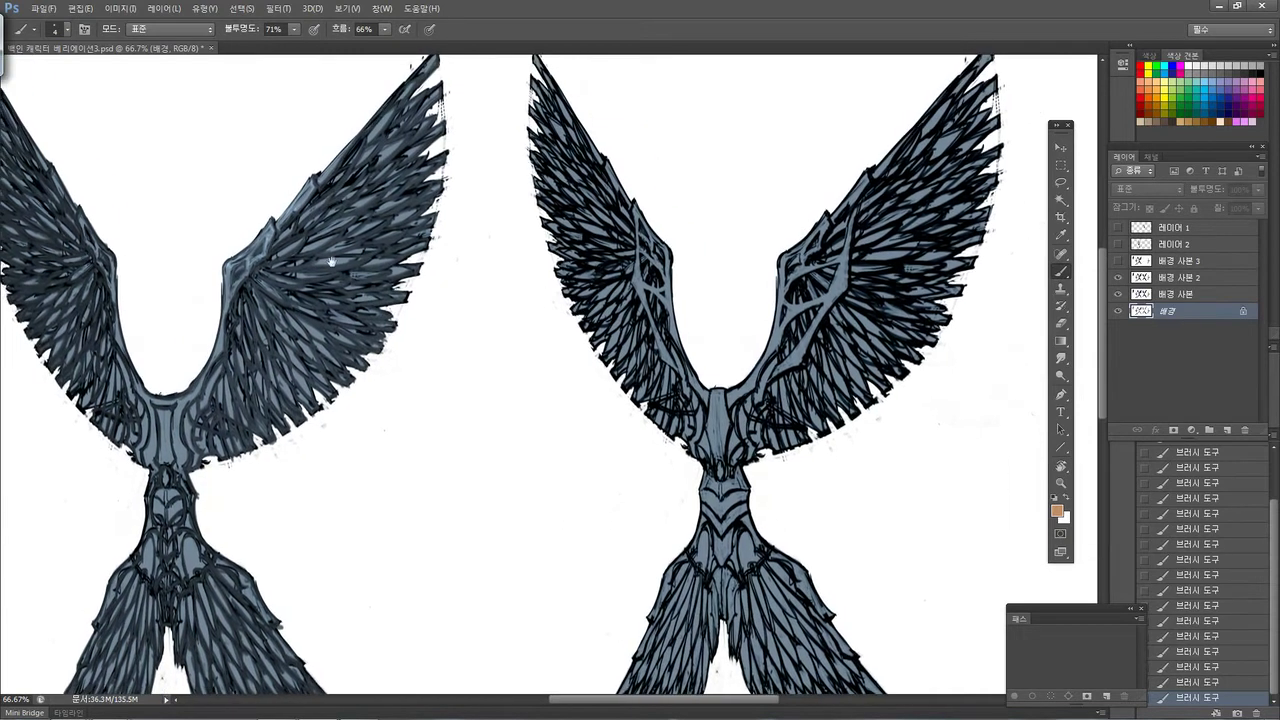
pyautogui.click(1119, 262)
pyautogui.click(1119, 262)
pyautogui.click(1119, 262)
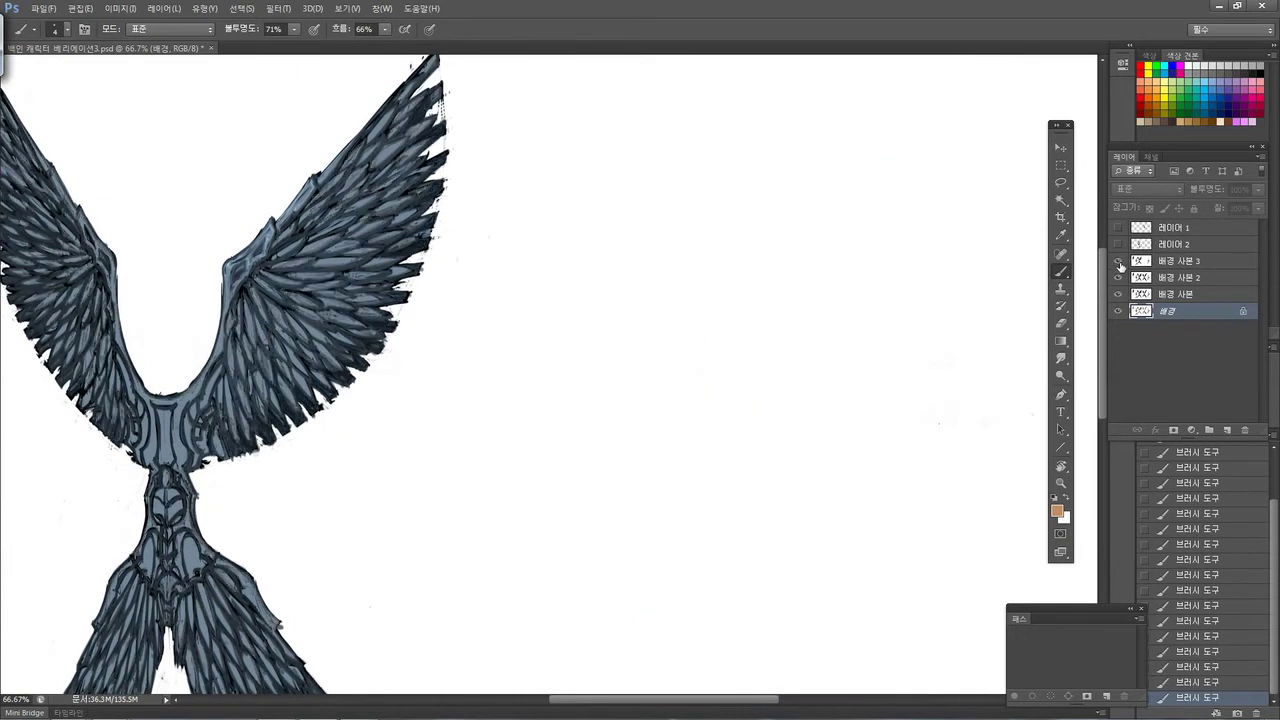
# Show the 레이어 1 layer and compare its branching wing frame with the feathered wings of the first design
pyautogui.click(1119, 262)
pyautogui.moveTo(356, 327); pyautogui.dragTo(443, 340)
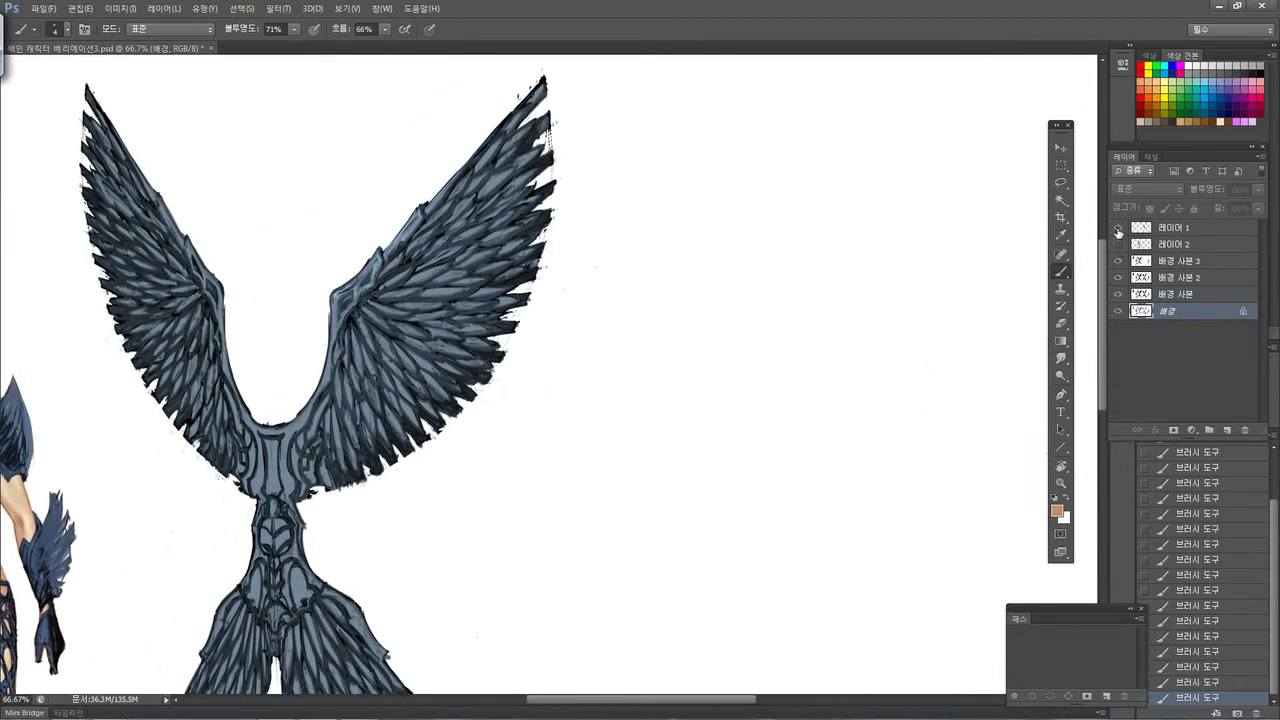
pyautogui.click(1118, 229)
pyautogui.moveTo(692, 280); pyautogui.dragTo(565, 264)
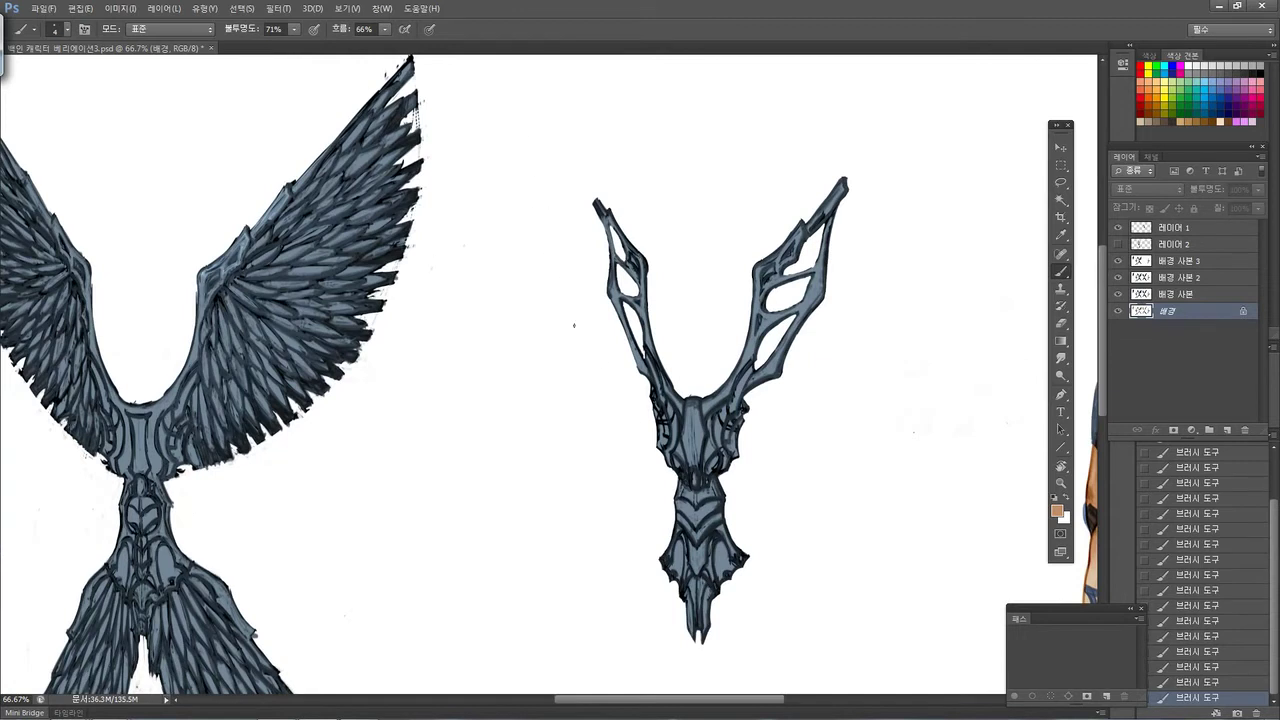
pyautogui.moveTo(591, 412); pyautogui.dragTo(643, 397)
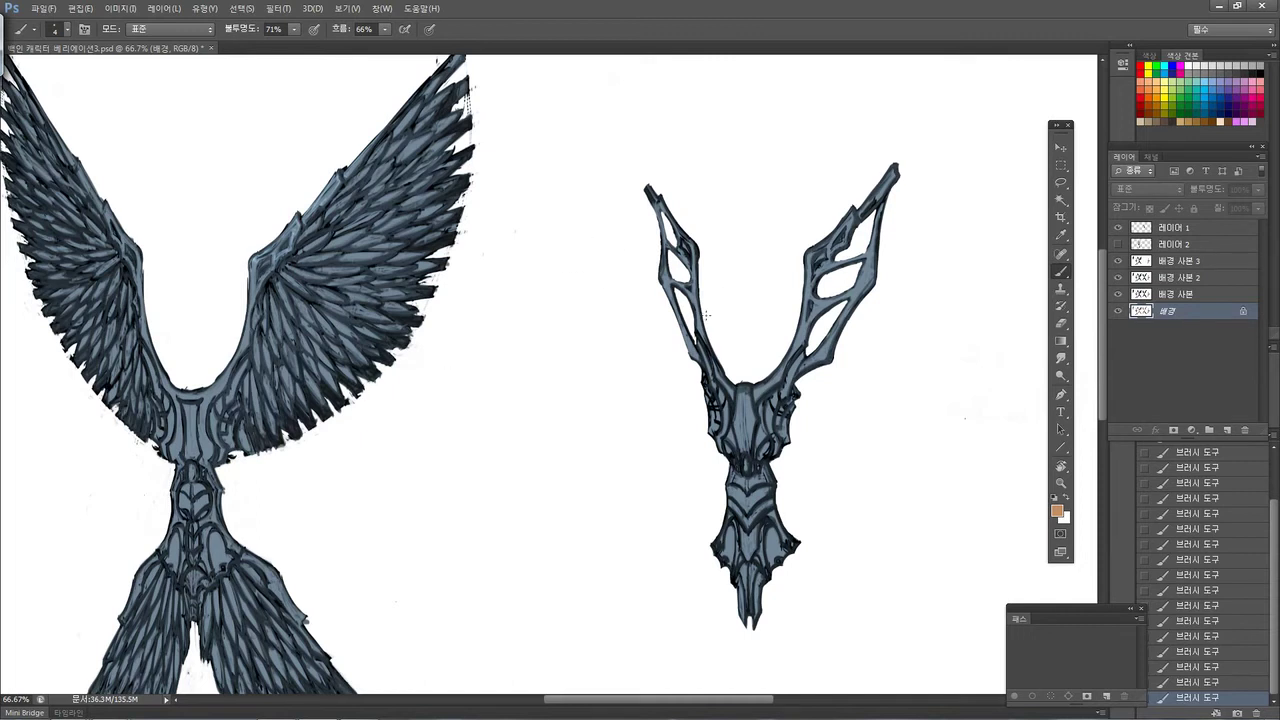
pyautogui.moveTo(736, 308); pyautogui.dragTo(651, 259)
pyautogui.moveTo(768, 288); pyautogui.dragTo(851, 317)
# Review the whole concept sheet at 33.33%, covering the trident, both wing designs and the front and back character views
pyautogui.hotkey('ctrl', '-')
pyautogui.moveTo(609, 409); pyautogui.dragTo(531, 380)
pyautogui.moveTo(462, 444); pyautogui.dragTo(589, 500)
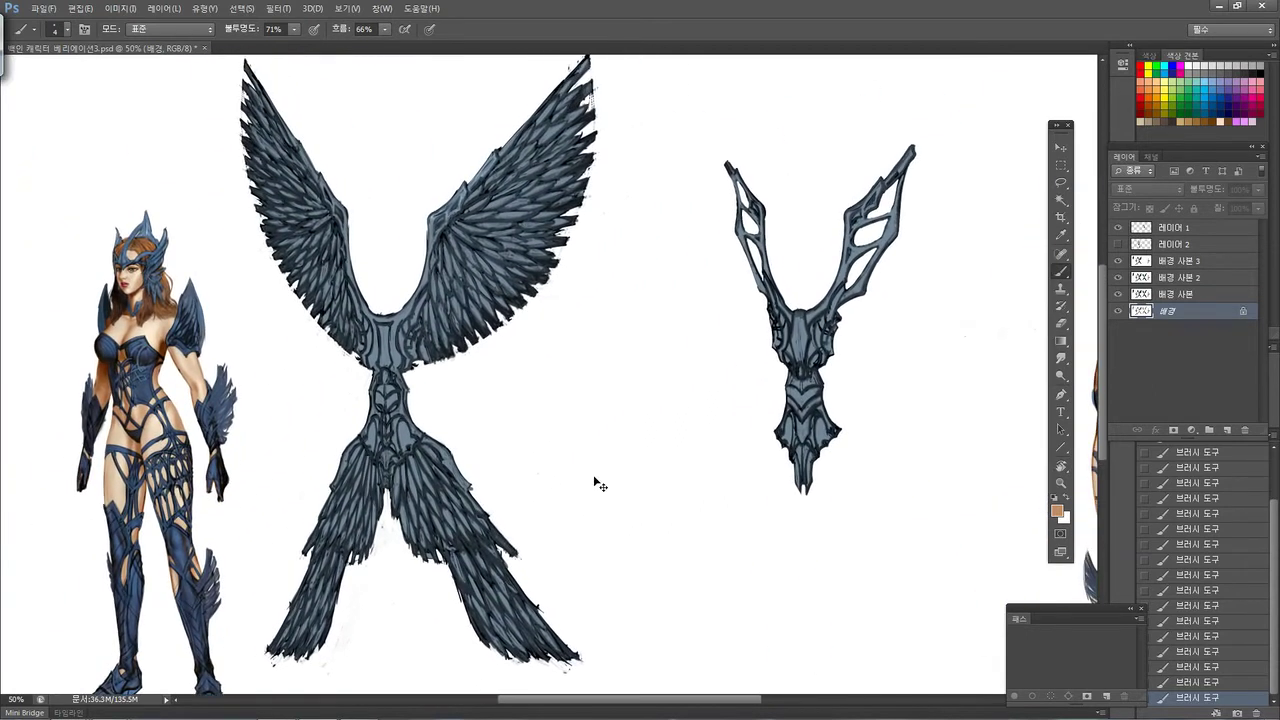
pyautogui.hotkey('ctrl', '-')
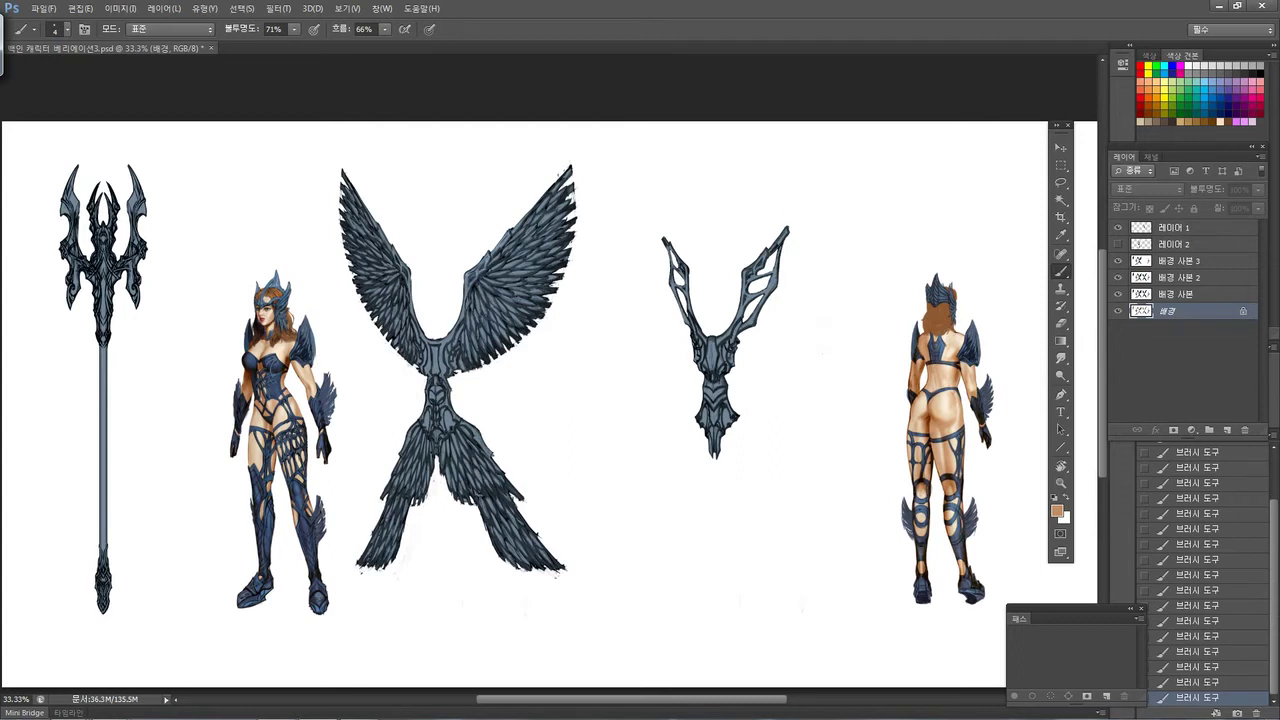
pyautogui.hotkey('ctrl', '+')
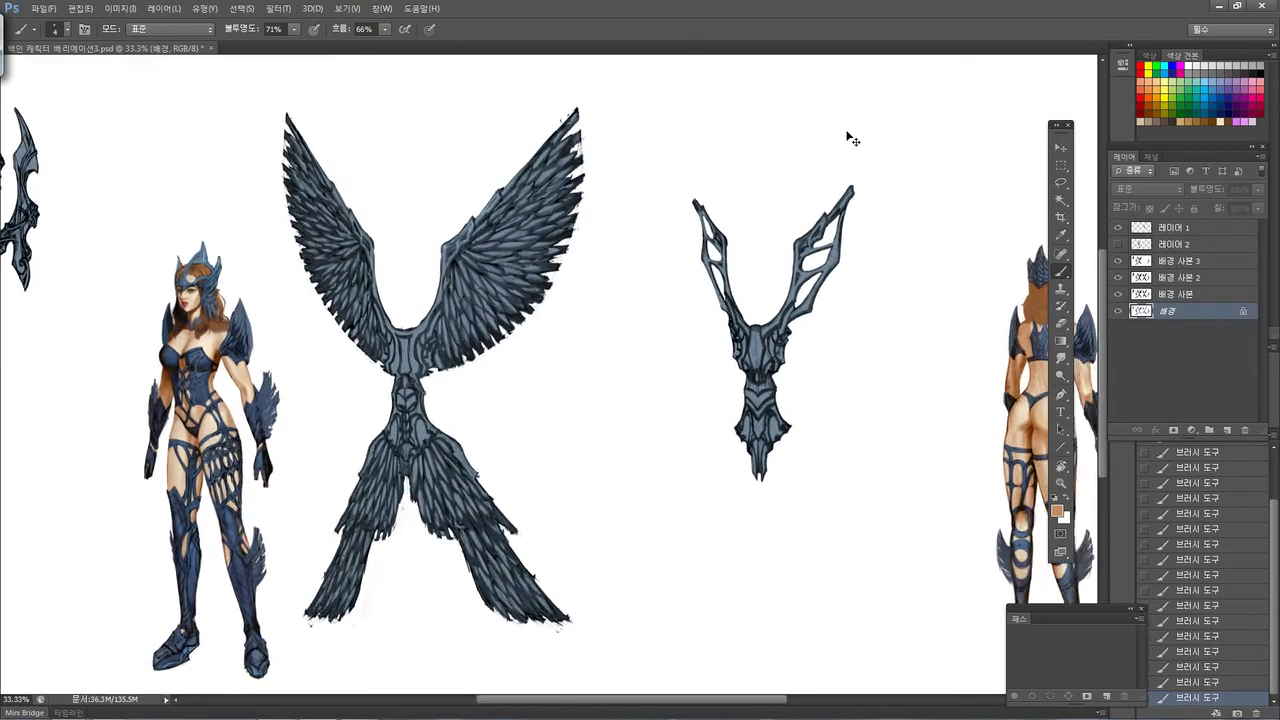
pyautogui.hotkey('ctrl', '+')
pyautogui.hotkey('ctrl', '-')
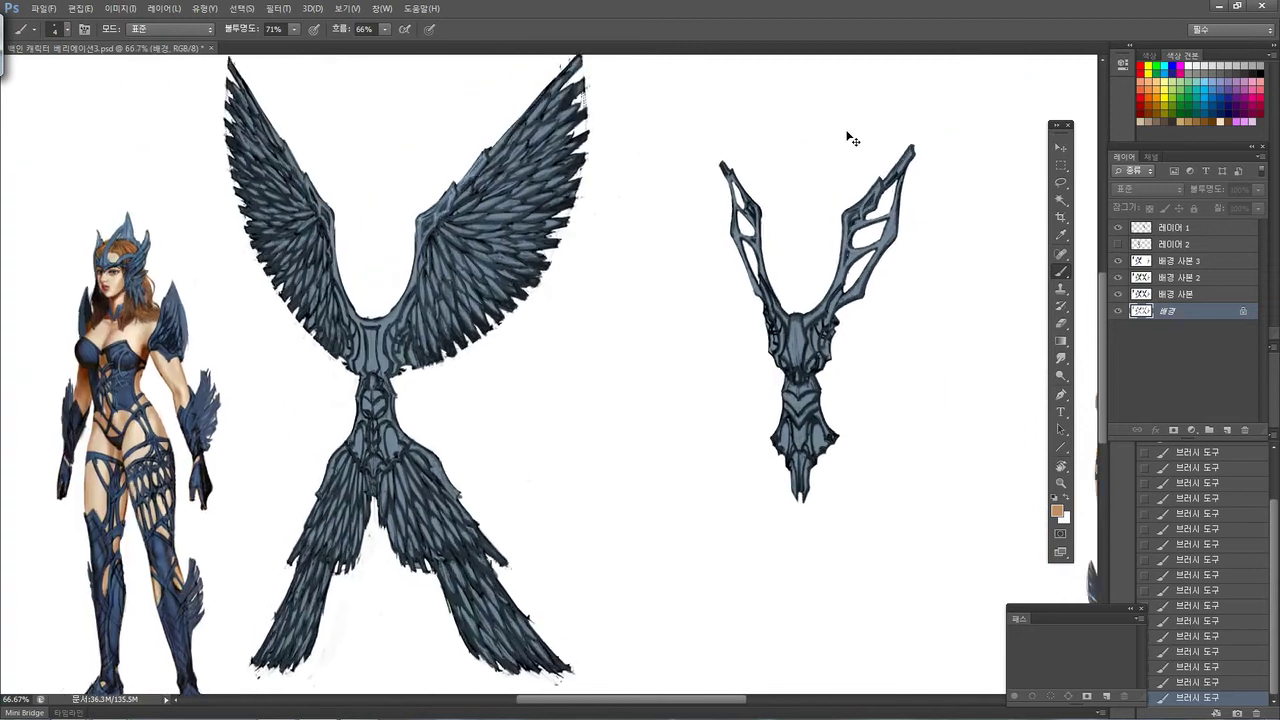
pyautogui.moveTo(652, 387); pyautogui.dragTo(824, 366)
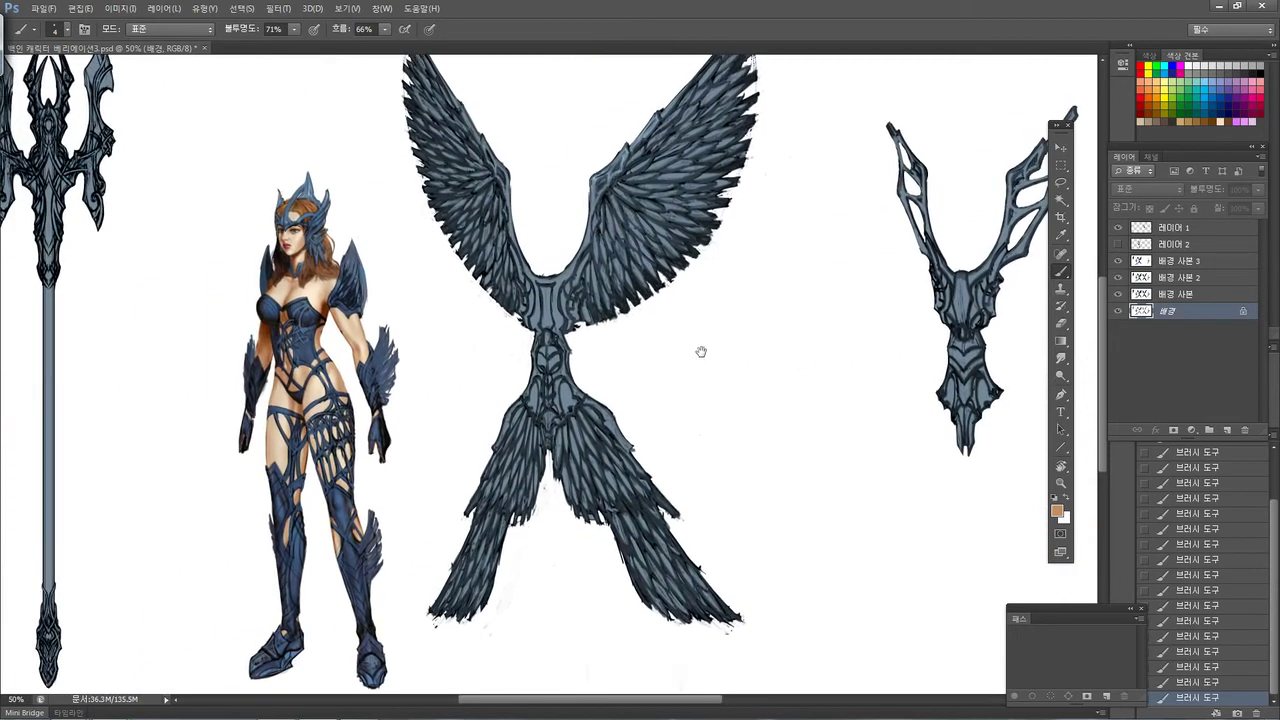
pyautogui.moveTo(673, 366); pyautogui.dragTo(797, 403)
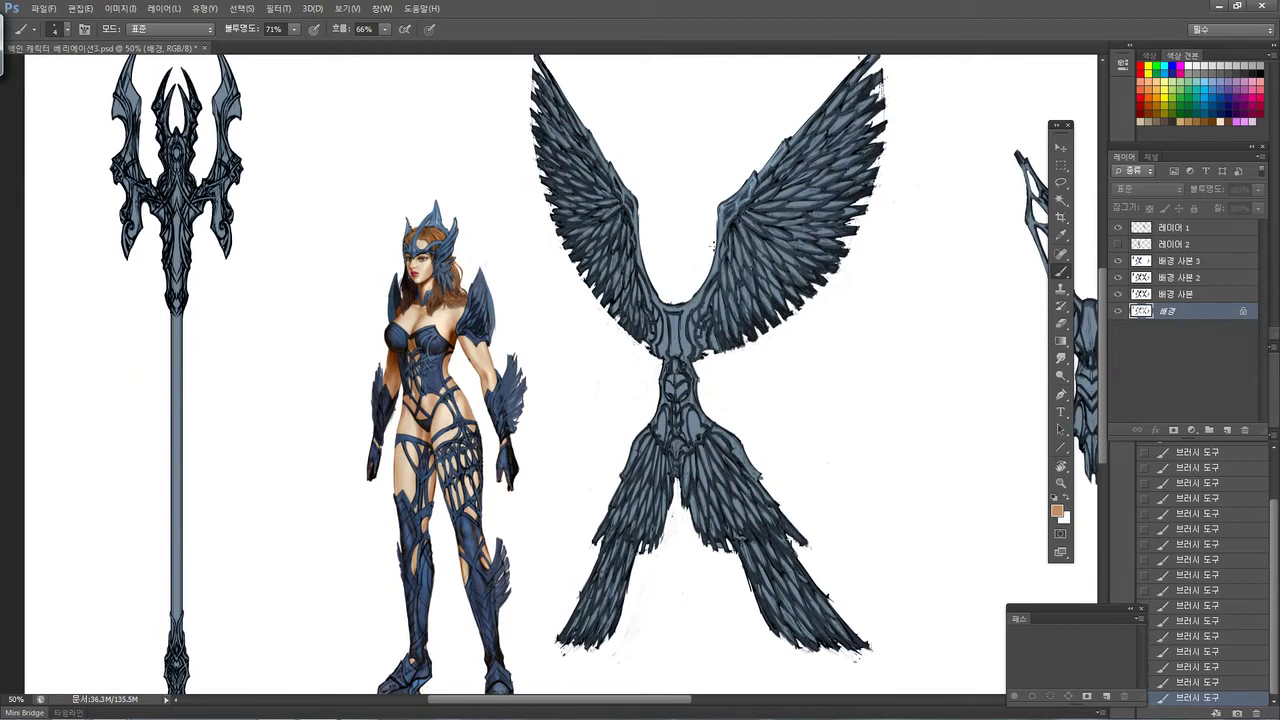
# Examine the front character view alongside the trident and both wing designs at 50%, then the character and feathered wings at 66.67%
pyautogui.moveTo(907, 225); pyautogui.dragTo(703, 243)
pyautogui.moveTo(757, 280); pyautogui.dragTo(806, 271)
pyautogui.moveTo(560, 291); pyautogui.dragTo(765, 300)
pyautogui.moveTo(562, 327); pyautogui.dragTo(755, 335)
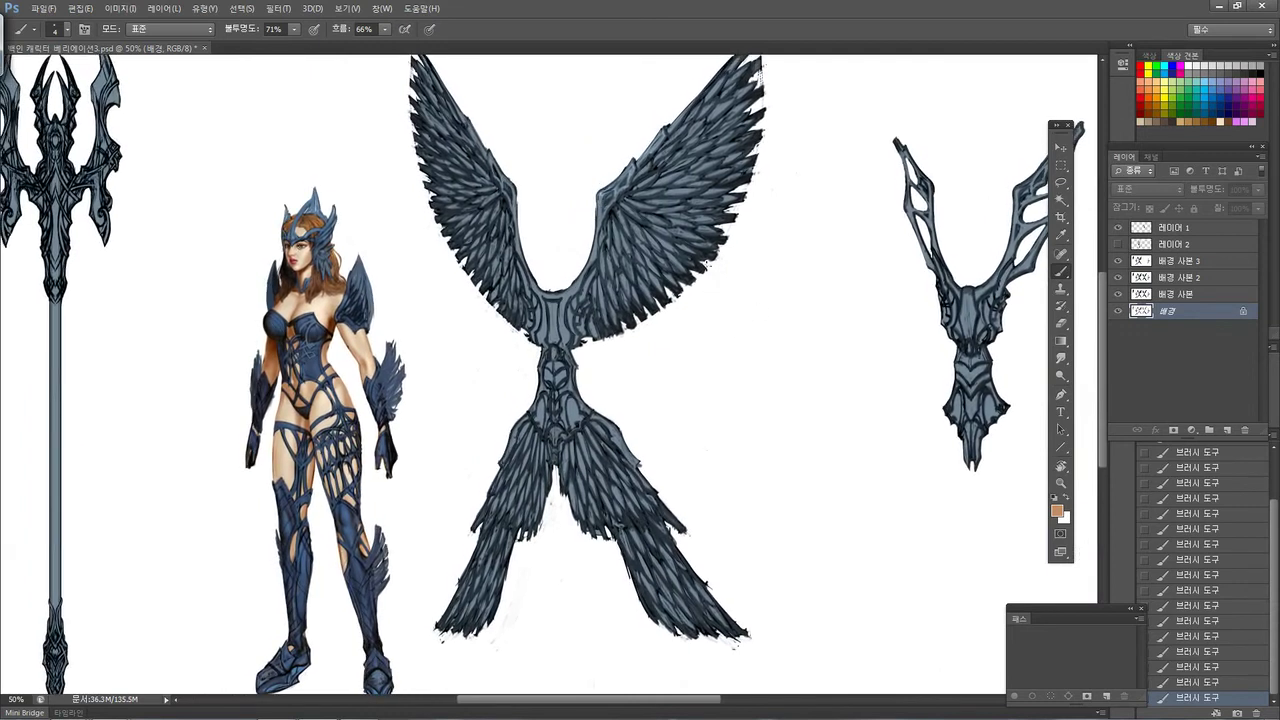
pyautogui.moveTo(609, 380); pyautogui.dragTo(660, 334)
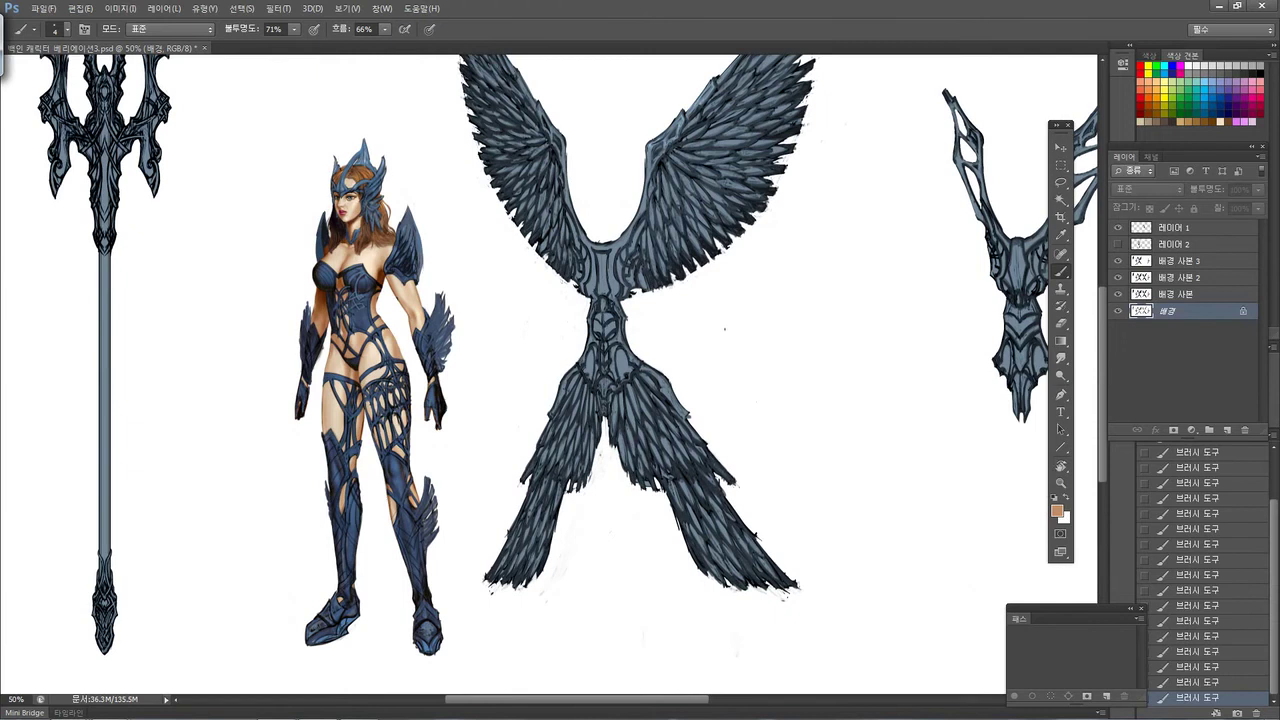
pyautogui.moveTo(730, 337); pyautogui.dragTo(705, 345)
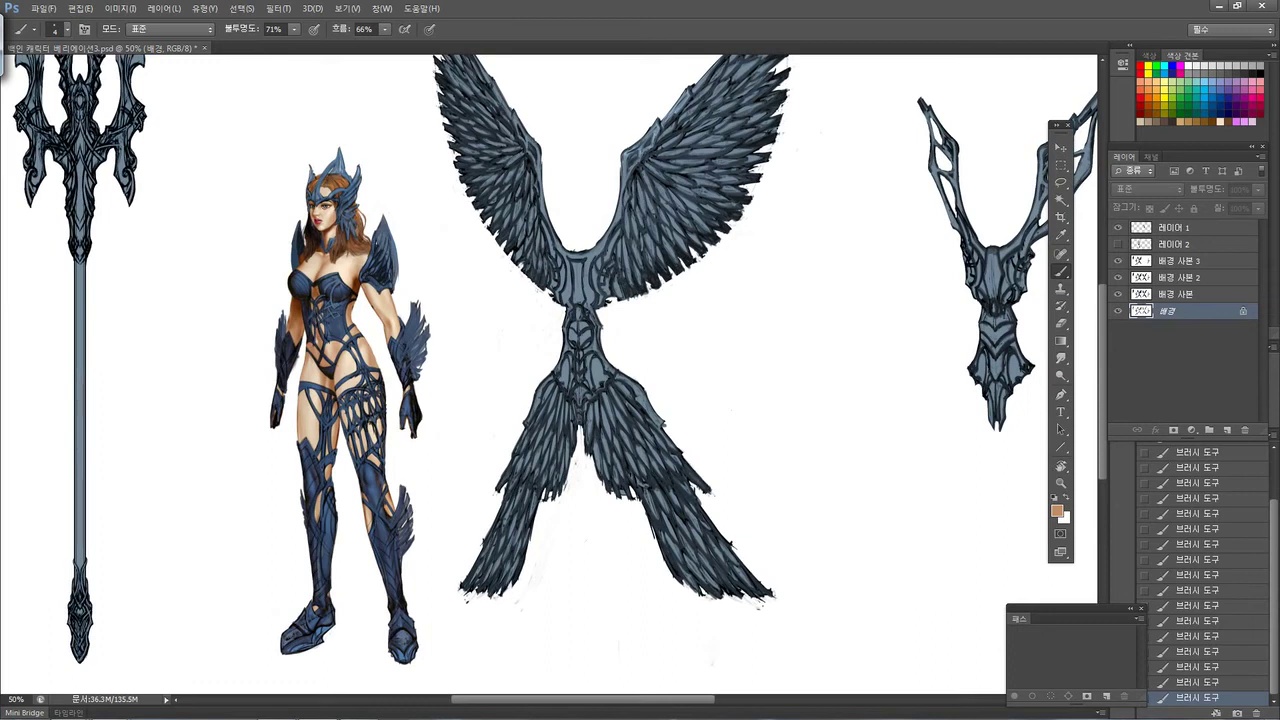
pyautogui.moveTo(409, 249); pyautogui.dragTo(467, 262)
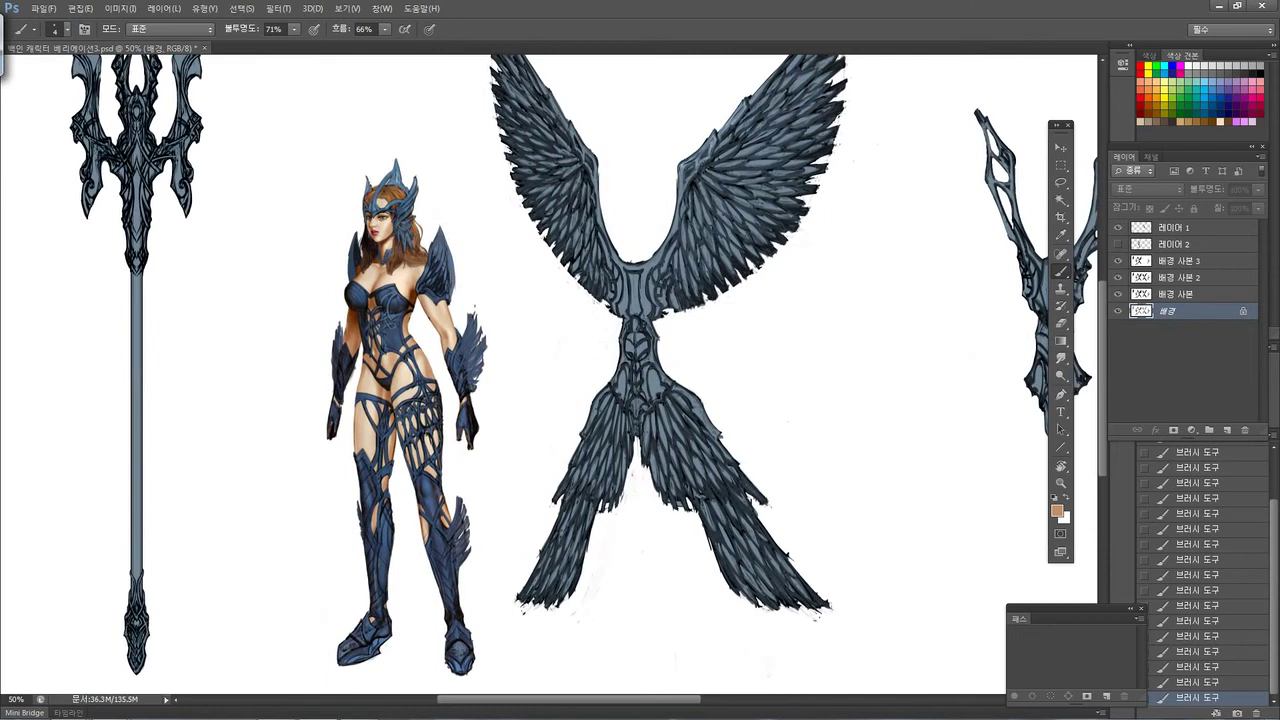
pyautogui.moveTo(446, 282); pyautogui.dragTo(517, 377)
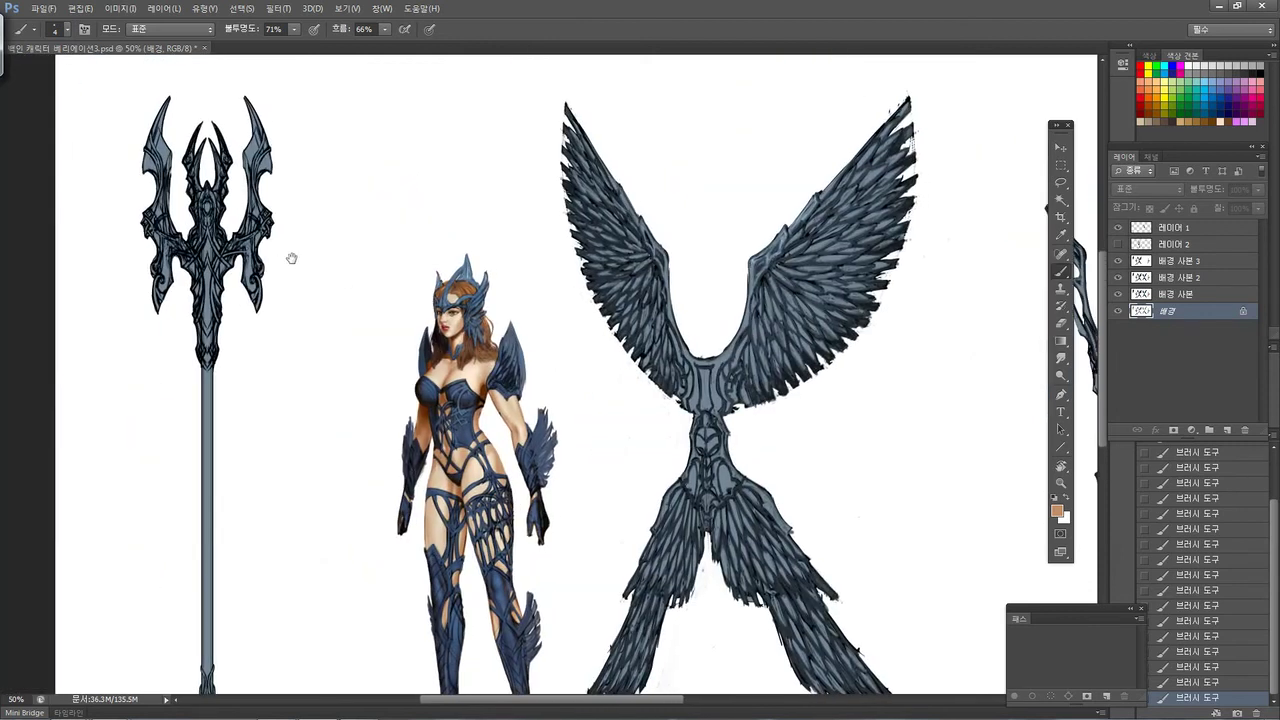
pyautogui.moveTo(965, 396); pyautogui.dragTo(631, 306)
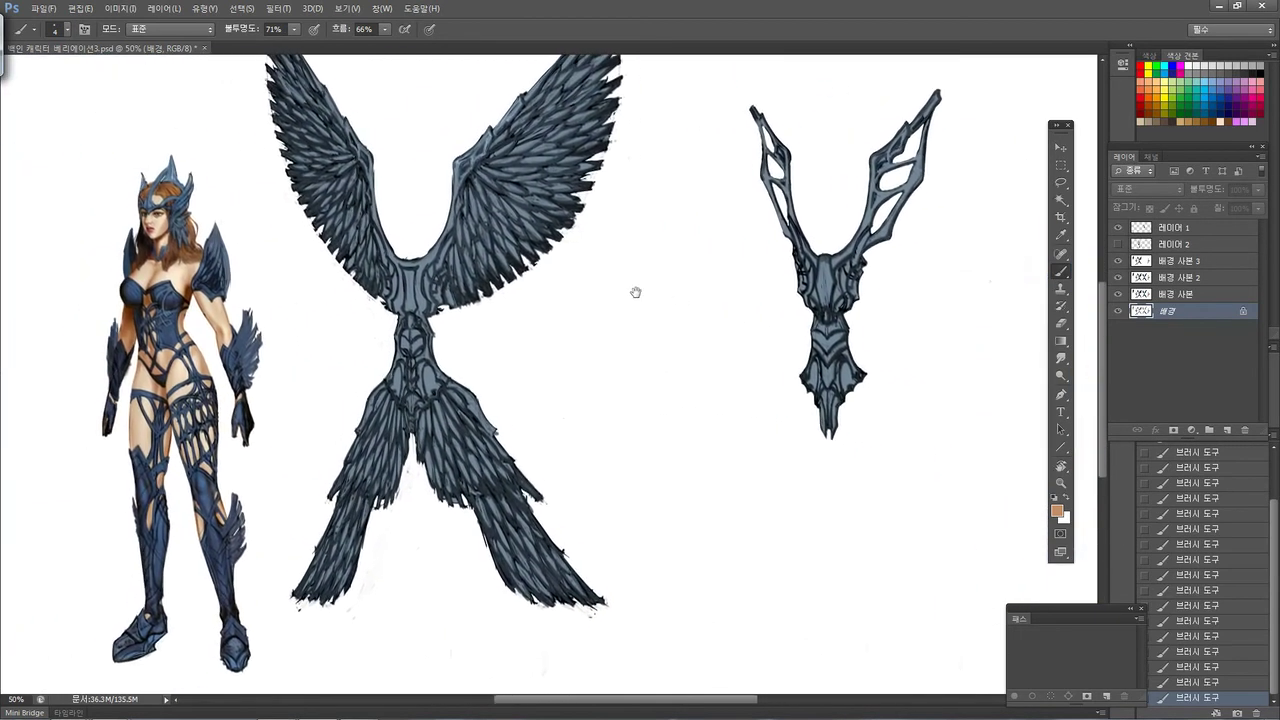
pyautogui.moveTo(560, 334); pyautogui.dragTo(607, 335)
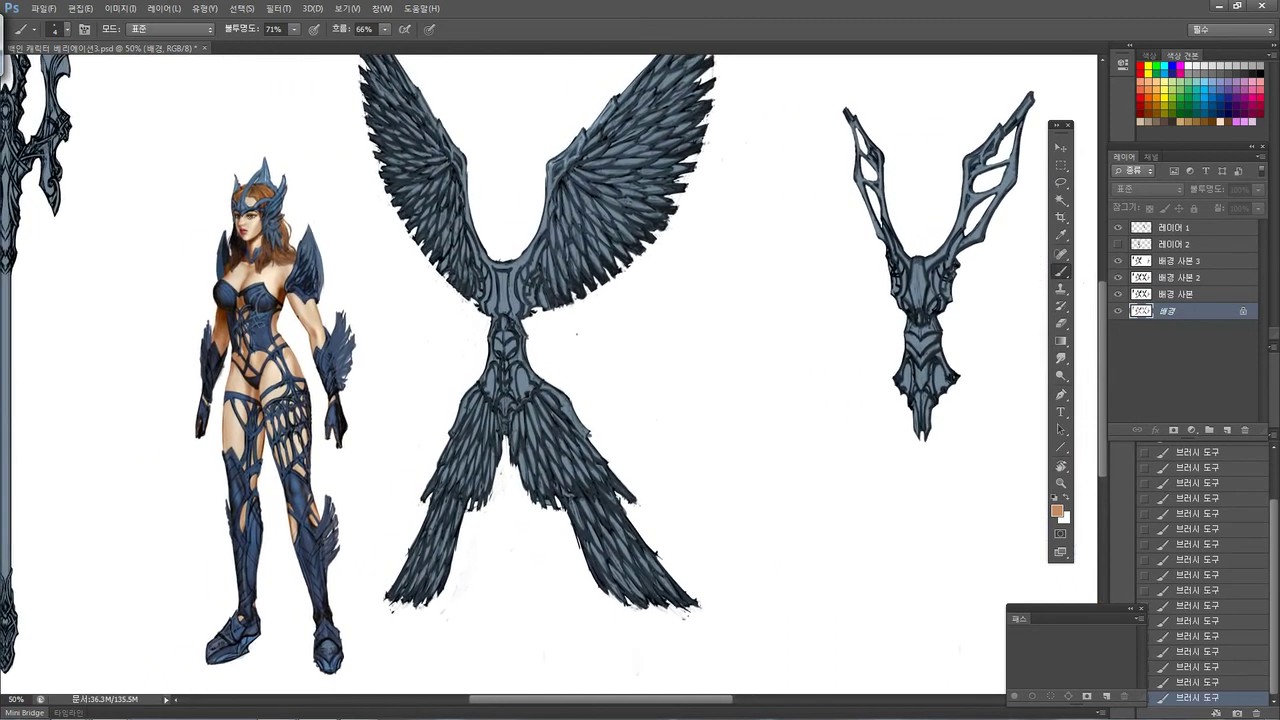
pyautogui.hotkey('ctrl', '+')
pyautogui.moveTo(432, 362); pyautogui.dragTo(631, 434)
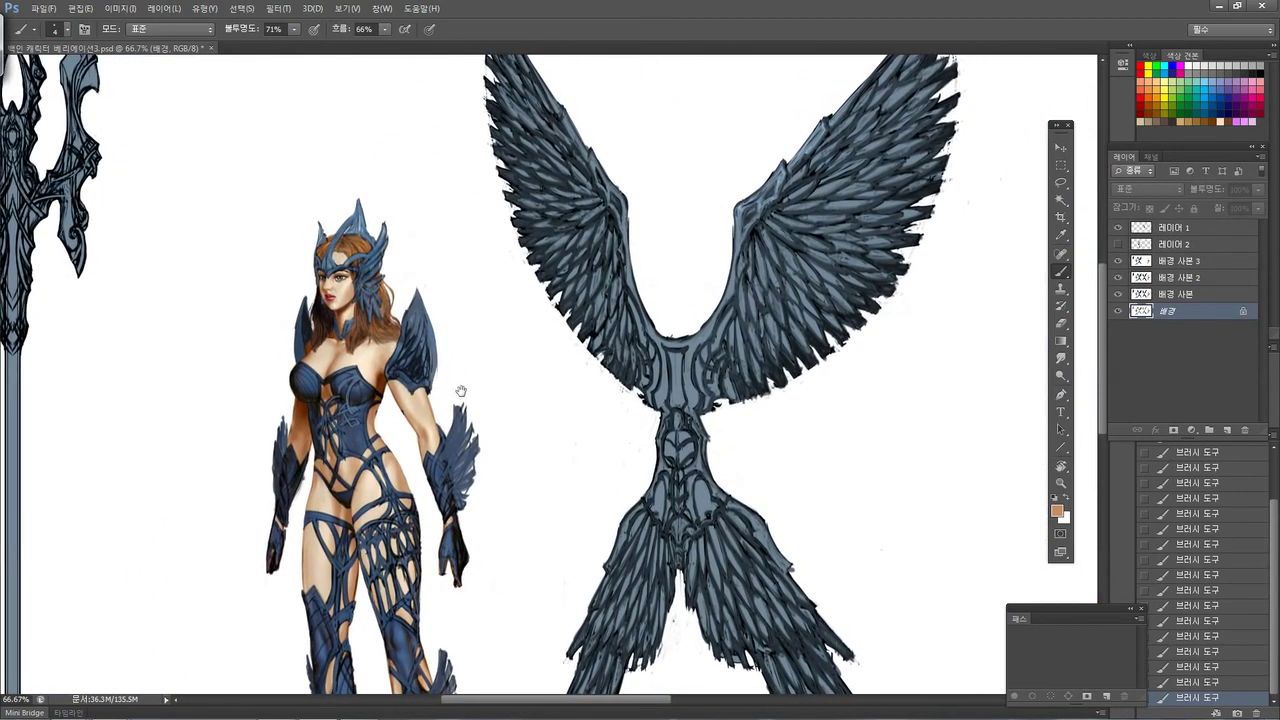
pyautogui.moveTo(575, 355); pyautogui.dragTo(523, 361)
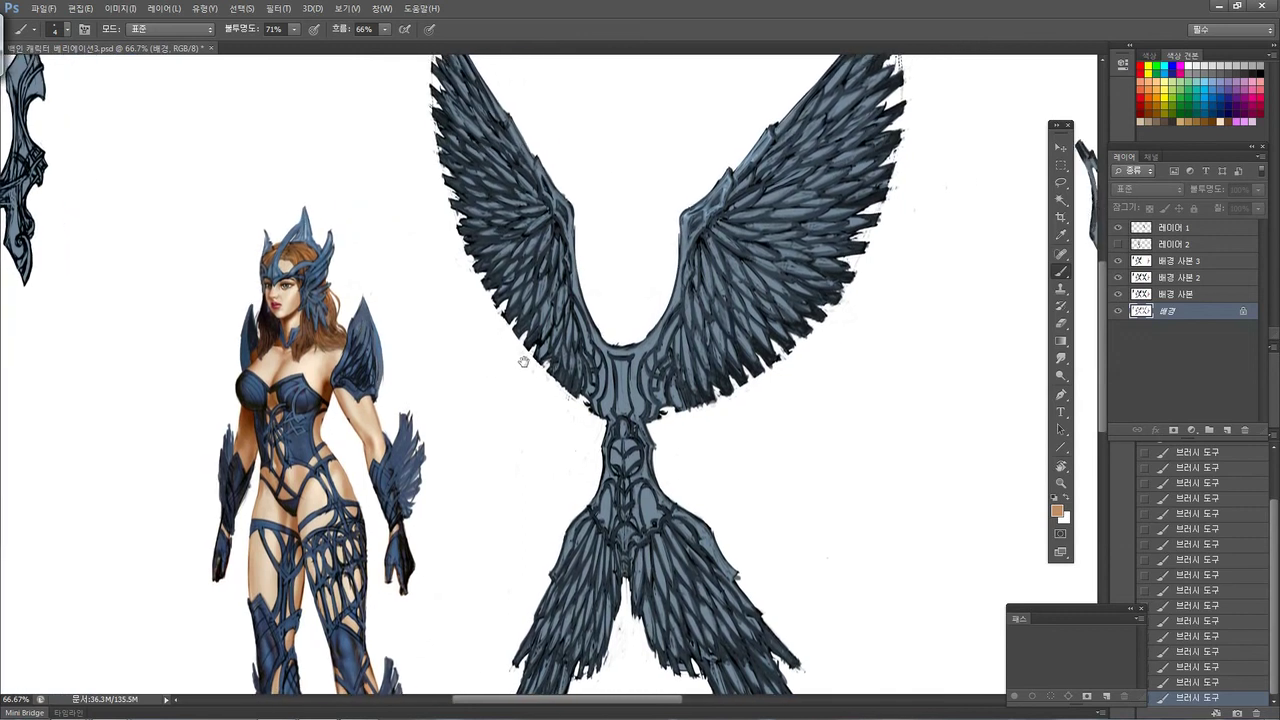